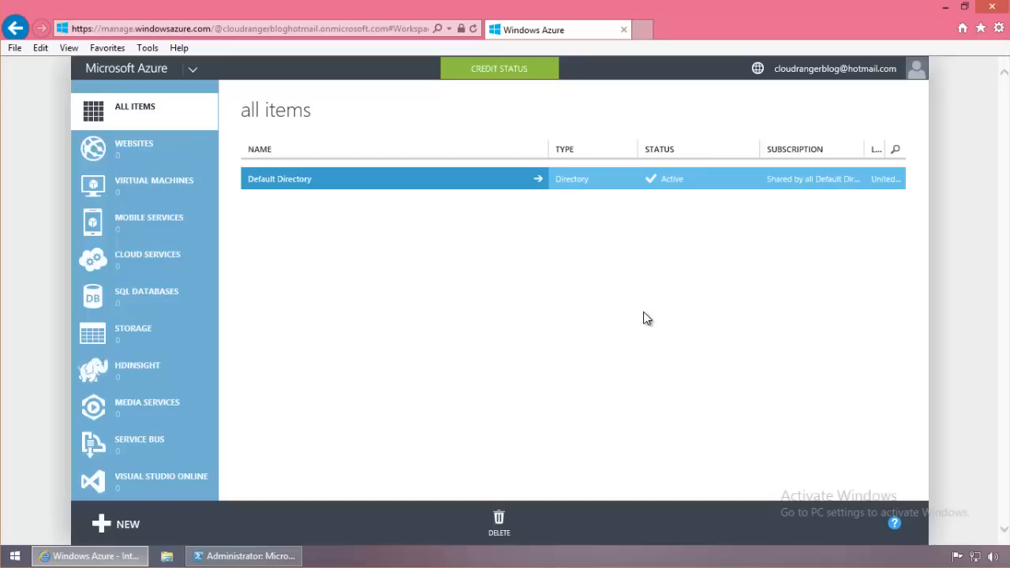
Open the Networks section and start creating a custom virtual network
{"action": "scroll", "coordinate": [181, 322], "scroll_direction": "down", "scroll_amount": 3}
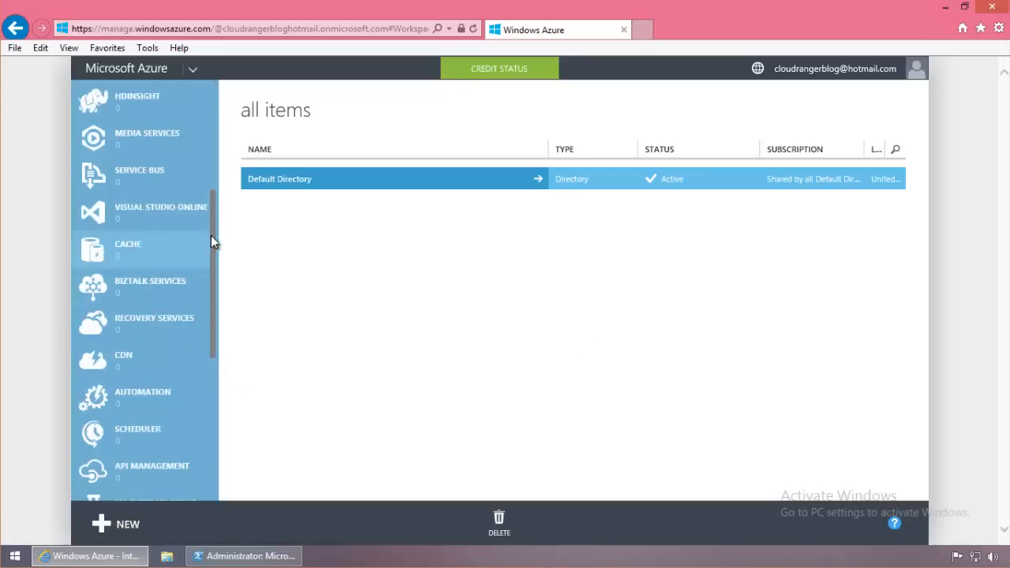
{"action": "scroll", "coordinate": [211, 235], "scroll_direction": "down", "scroll_amount": 4}
{"action": "scroll", "coordinate": [178, 292], "scroll_direction": "up", "scroll_amount": 1}
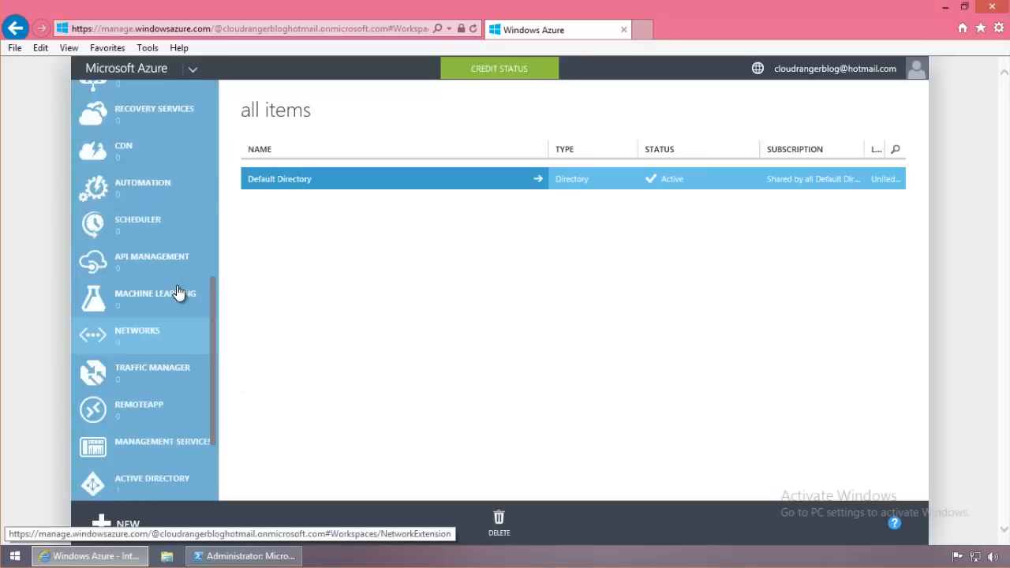
{"action": "scroll", "coordinate": [180, 290], "scroll_direction": "up", "scroll_amount": 2}
{"action": "scroll", "coordinate": [182, 288], "scroll_direction": "up", "scroll_amount": 2}
{"action": "scroll", "coordinate": [184, 289], "scroll_direction": "down", "scroll_amount": 5}
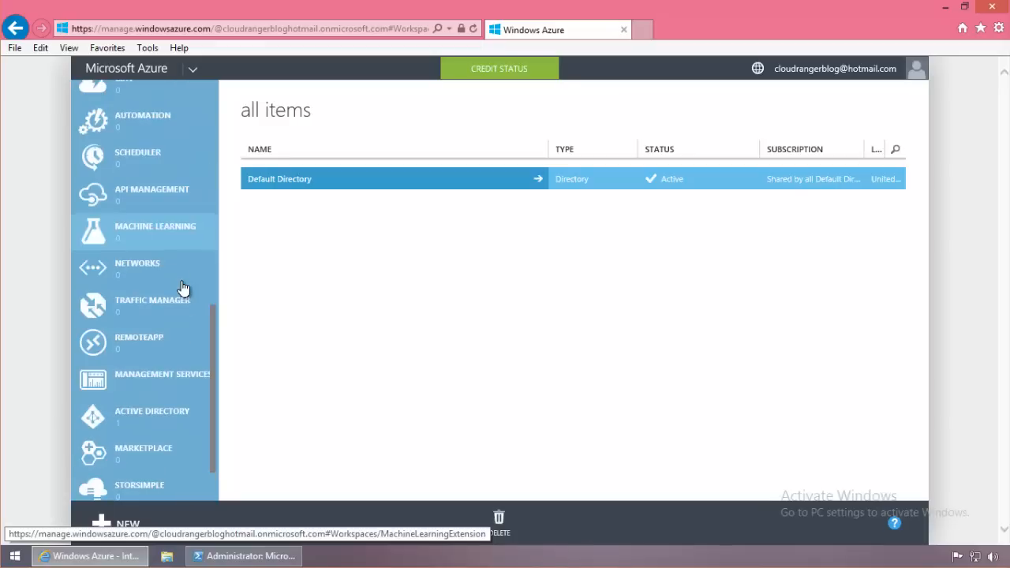
{"action": "left_click", "coordinate": [158, 279]}
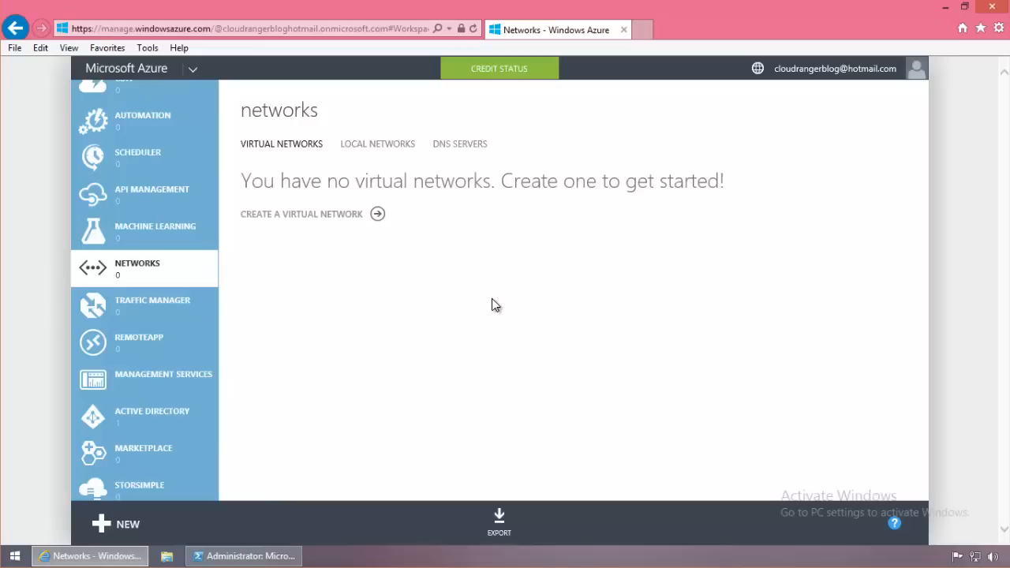
{"action": "left_click", "coordinate": [293, 215]}
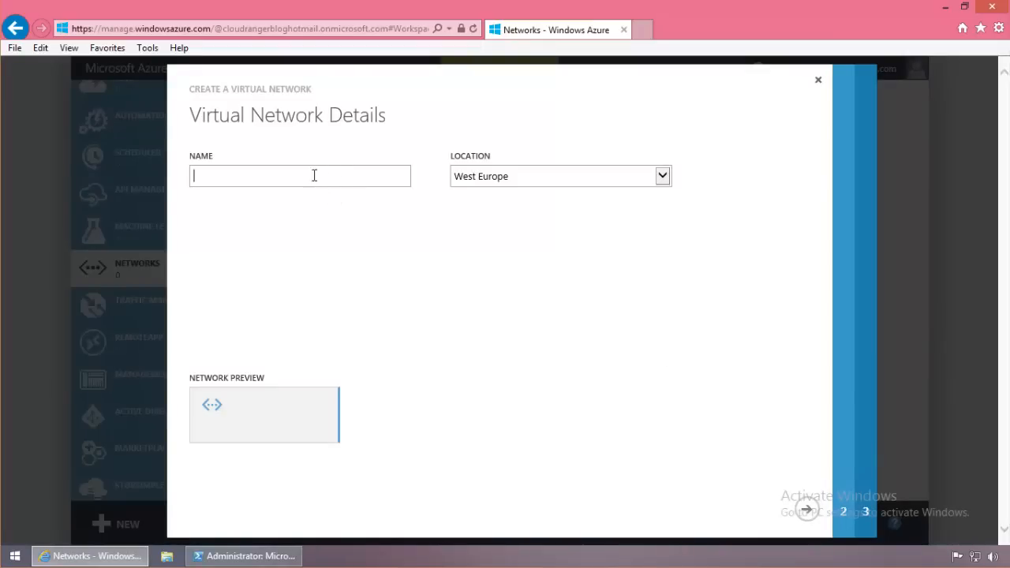
Name the virtual network rangervnet1, set its location to East US 2, and continue to address spaces without DNS servers or VPN connectivity
{"action": "type", "text": "rangervnet"}
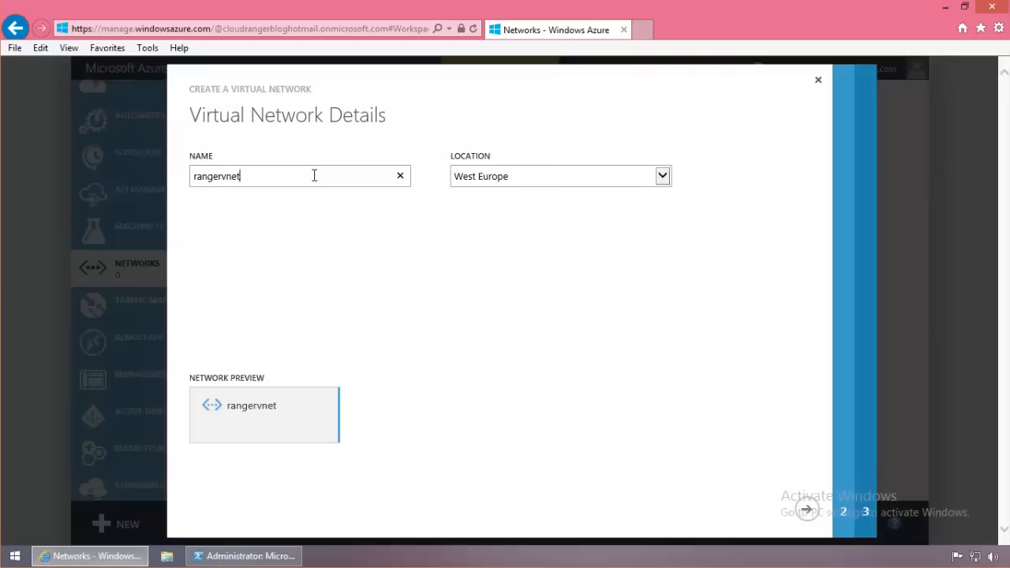
{"action": "type", "text": "1"}
{"action": "left_click", "coordinate": [663, 175]}
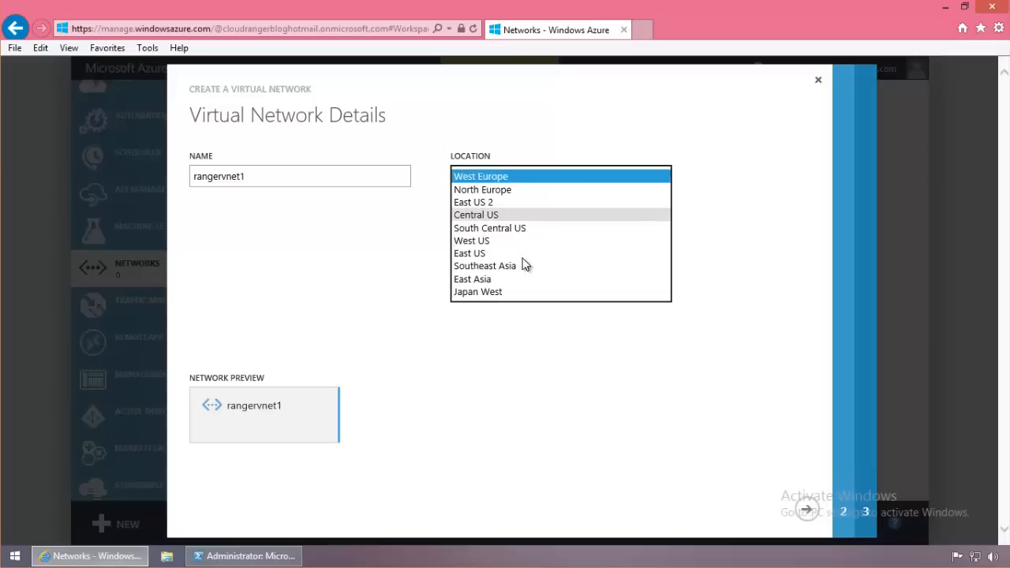
{"action": "left_click", "coordinate": [514, 204]}
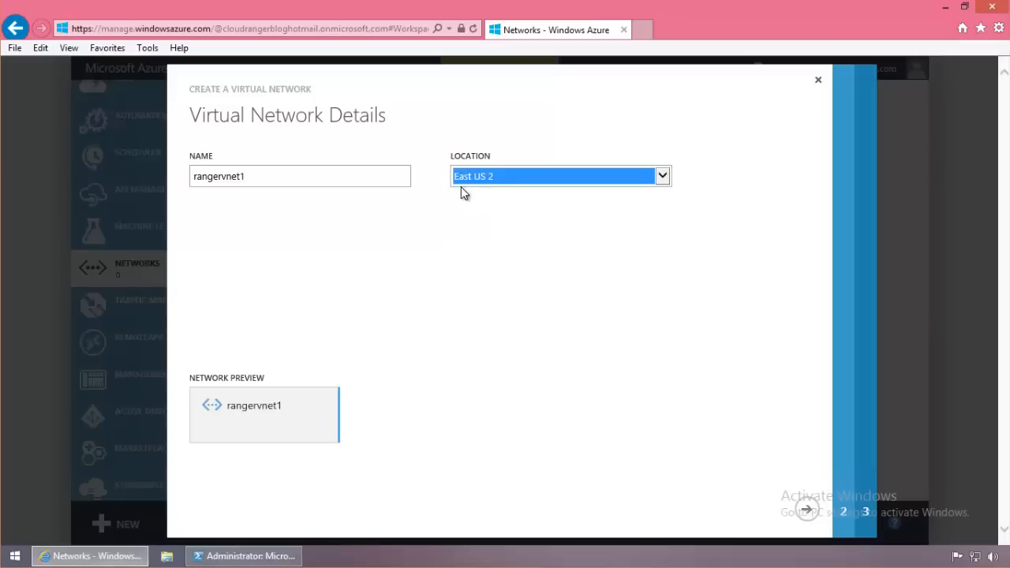
{"action": "left_click", "coordinate": [807, 509]}
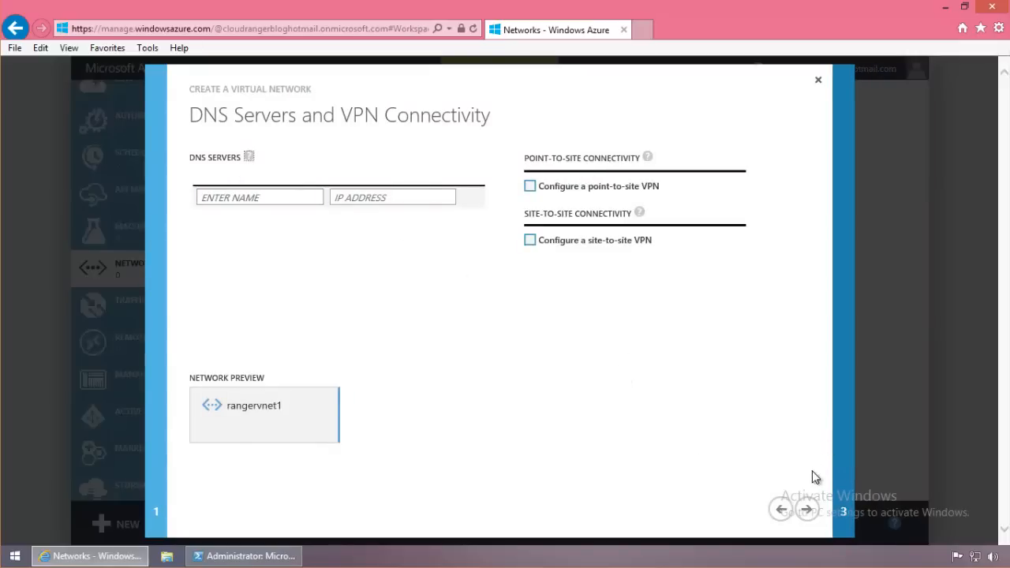
{"action": "left_click", "coordinate": [807, 510]}
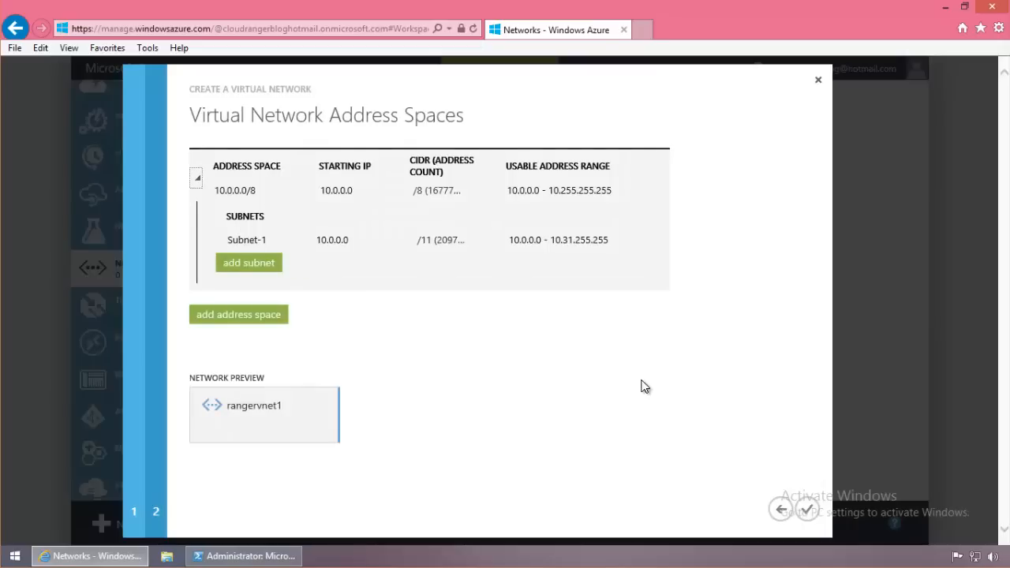
Set the starting IP of the virtual network's address space to 192.168.0.0
{"action": "left_click", "coordinate": [365, 189]}
{"action": "left_click", "coordinate": [394, 189]}
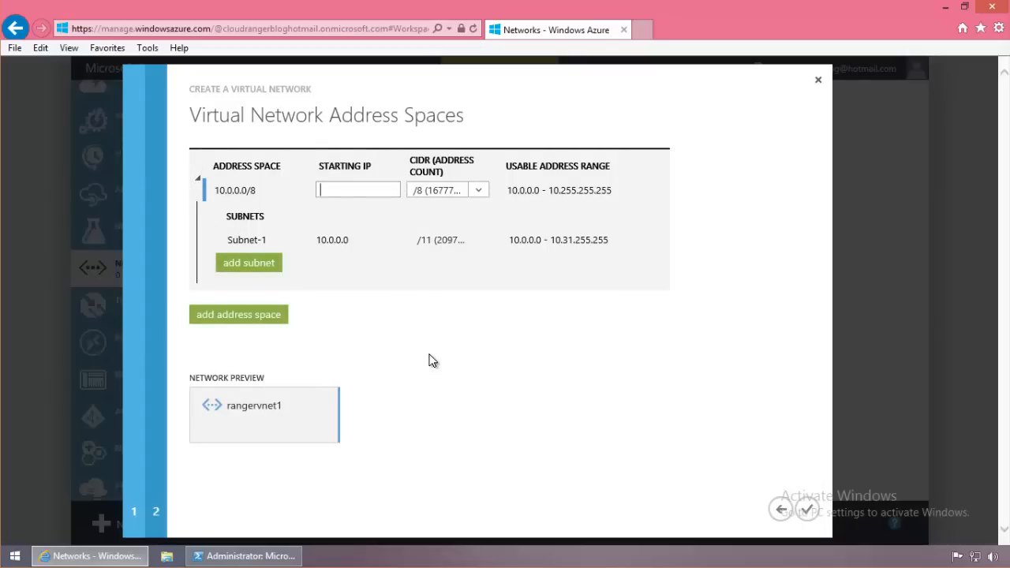
{"action": "type", "text": "192.168.0"}
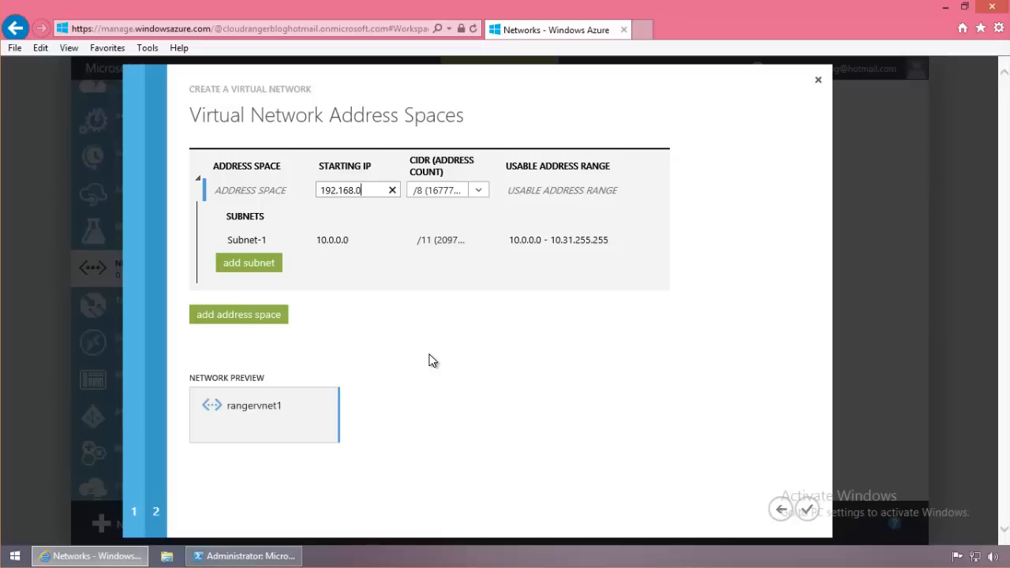
{"action": "type", "text": ".0"}
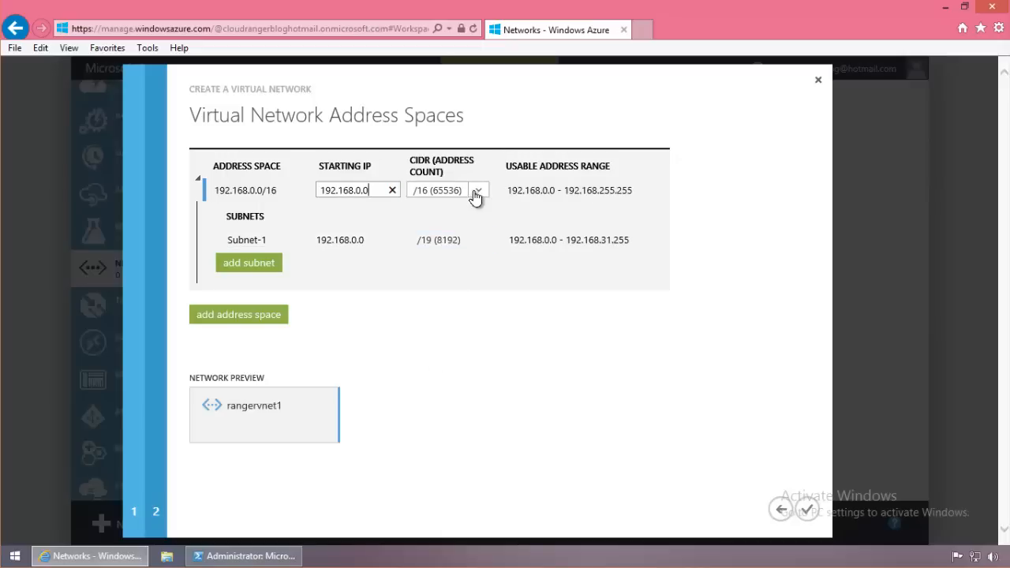
Rename the default subnet to Subnet-web and set its starting IP to 192.168.1.0
{"action": "left_click", "coordinate": [359, 240]}
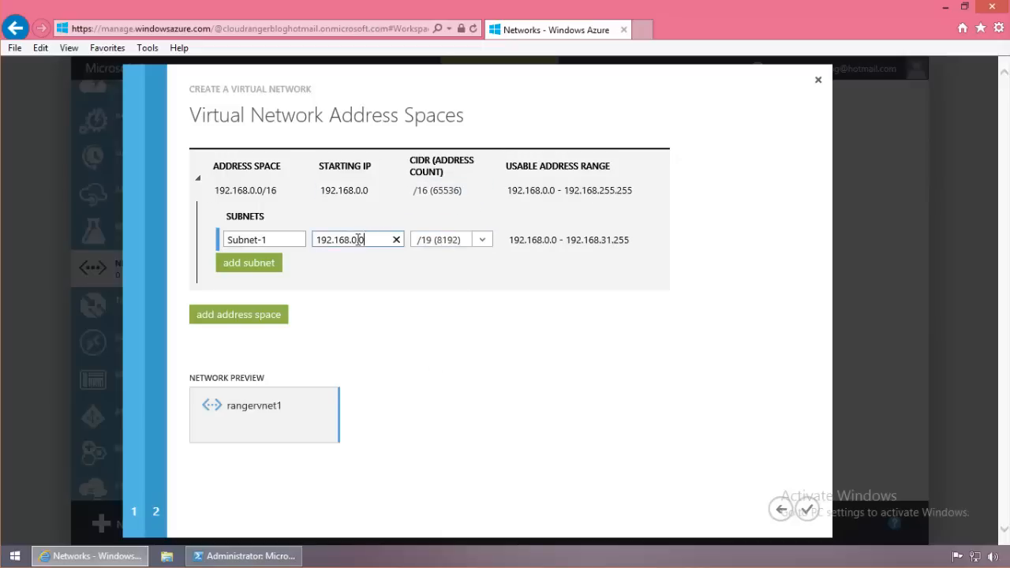
{"action": "left_click", "coordinate": [263, 239]}
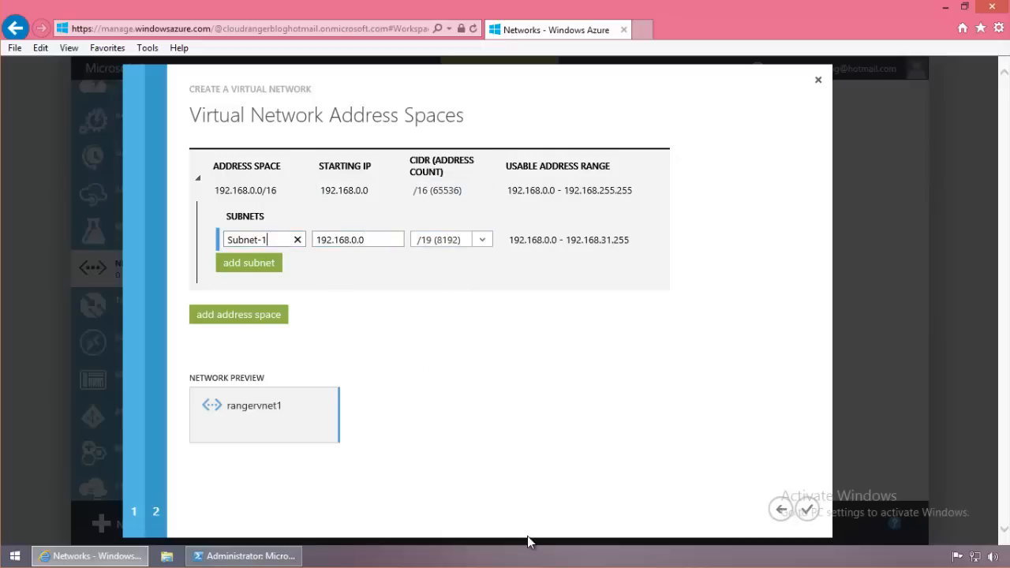
{"action": "key", "text": "BackSpace"}
{"action": "type", "text": "web"}
{"action": "left_click", "coordinate": [356, 238]}
{"action": "key", "text": "BackSpace"}
{"action": "type", "text": "1"}
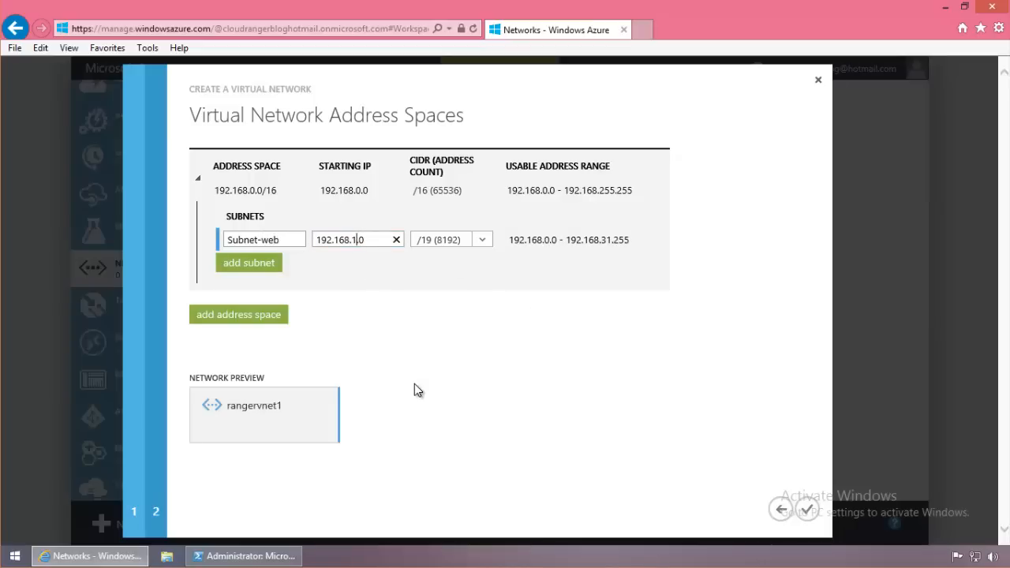
Set the Subnet-web CIDR to /24 (256) and create the virtual network
{"action": "left_click", "coordinate": [482, 240]}
{"action": "scroll", "coordinate": [498, 285], "scroll_direction": "down", "scroll_amount": 2}
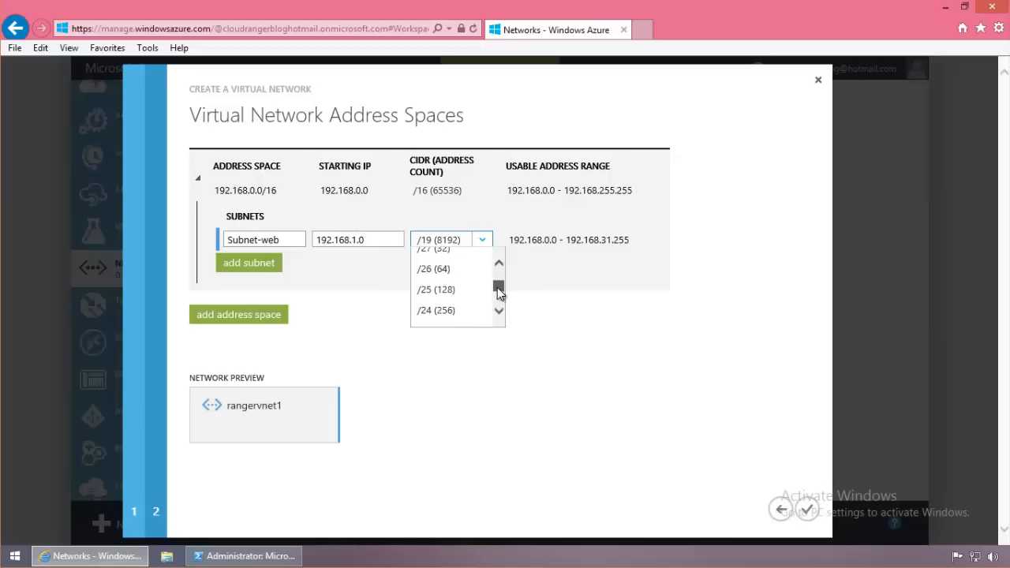
{"action": "left_click", "coordinate": [423, 315]}
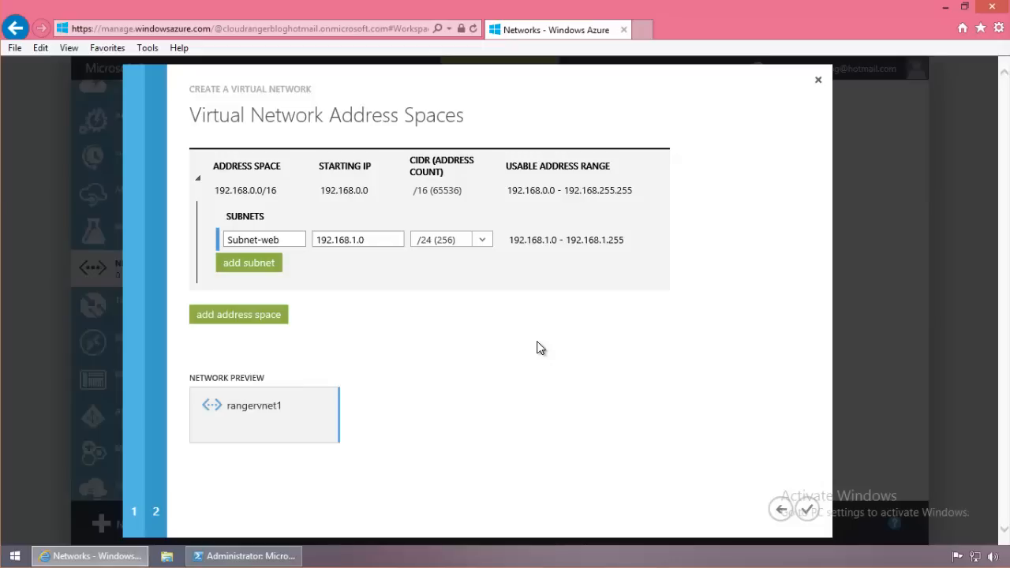
{"action": "left_click", "coordinate": [707, 286]}
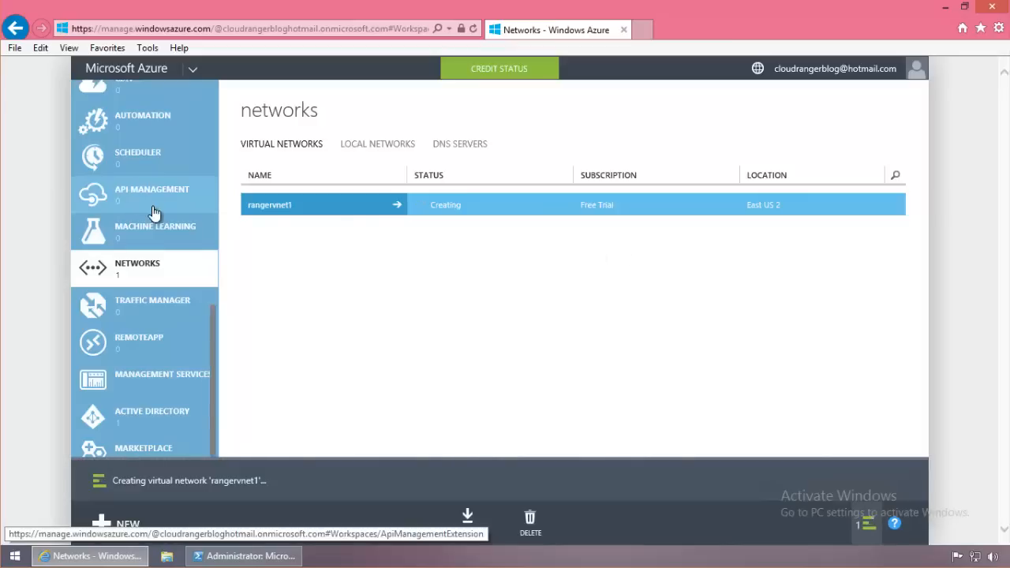
View the list of all items and dismiss the virtual network creation notification
{"action": "scroll", "coordinate": [153, 214], "scroll_direction": "up", "scroll_amount": 10}
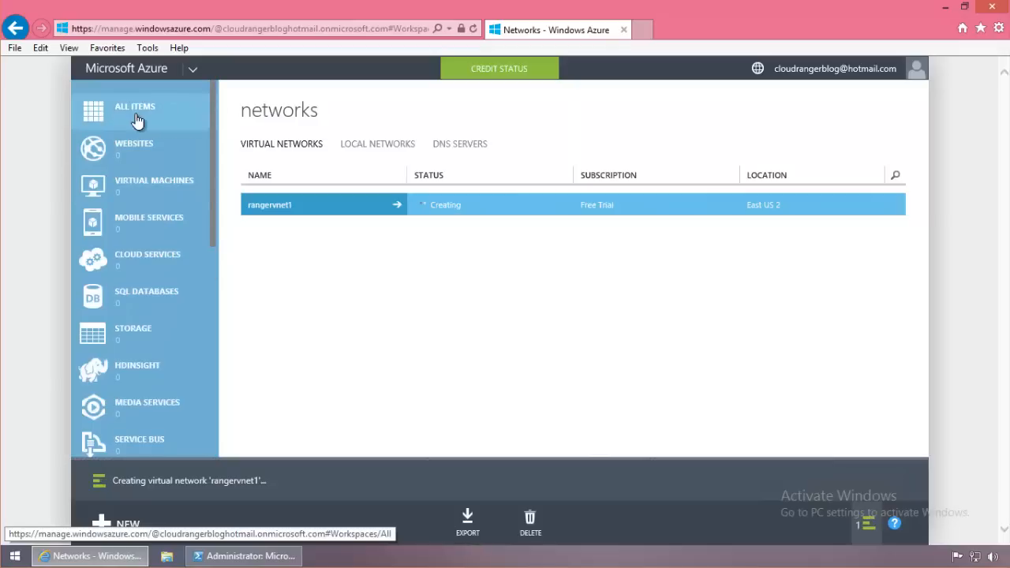
{"action": "left_click", "coordinate": [136, 118]}
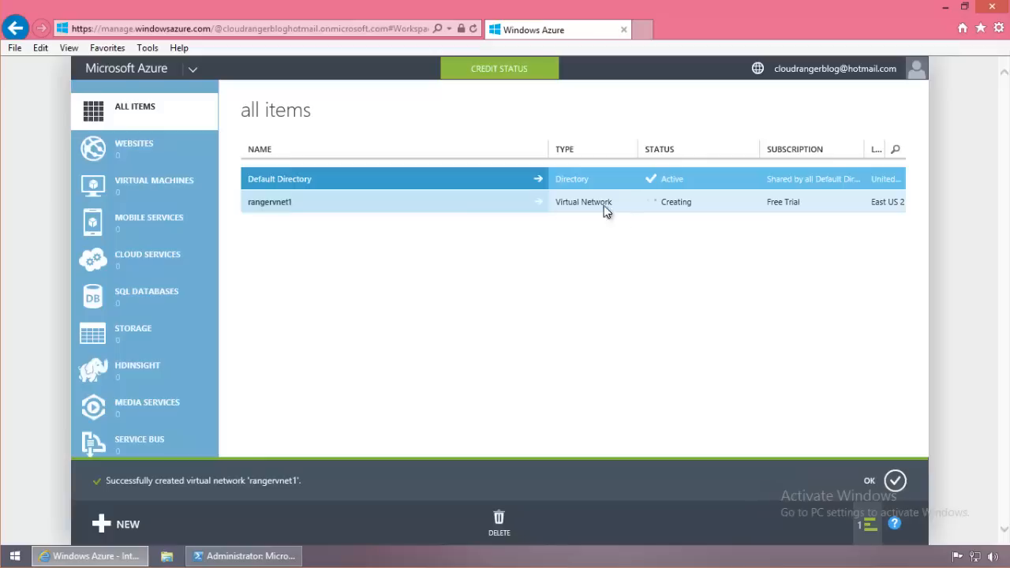
{"action": "left_click", "coordinate": [895, 481]}
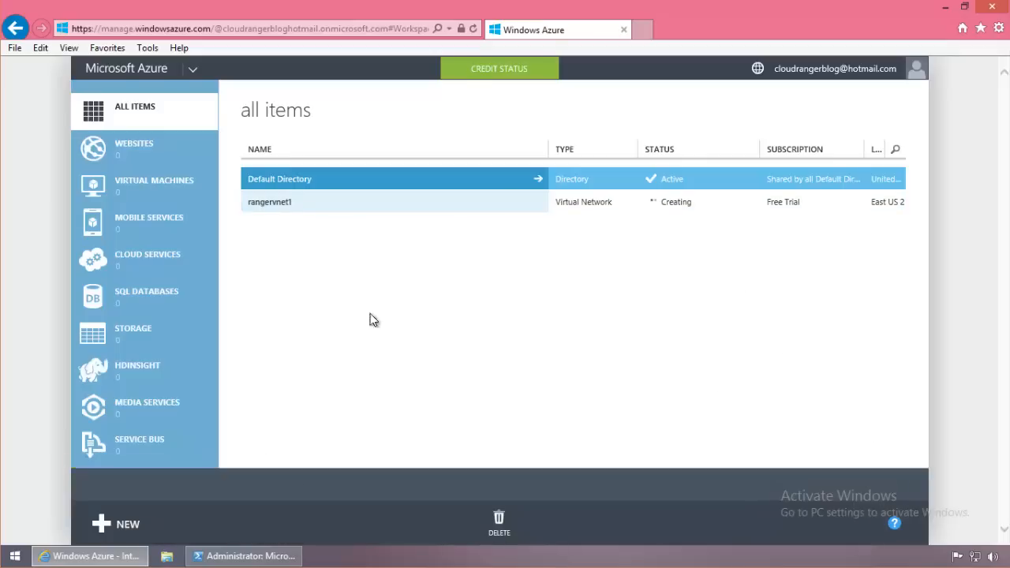
Open the configuration of rangervnet1 and examine its DNS, point-to-site connectivity and address space settings
{"action": "scroll", "coordinate": [194, 316], "scroll_direction": "down", "scroll_amount": 6}
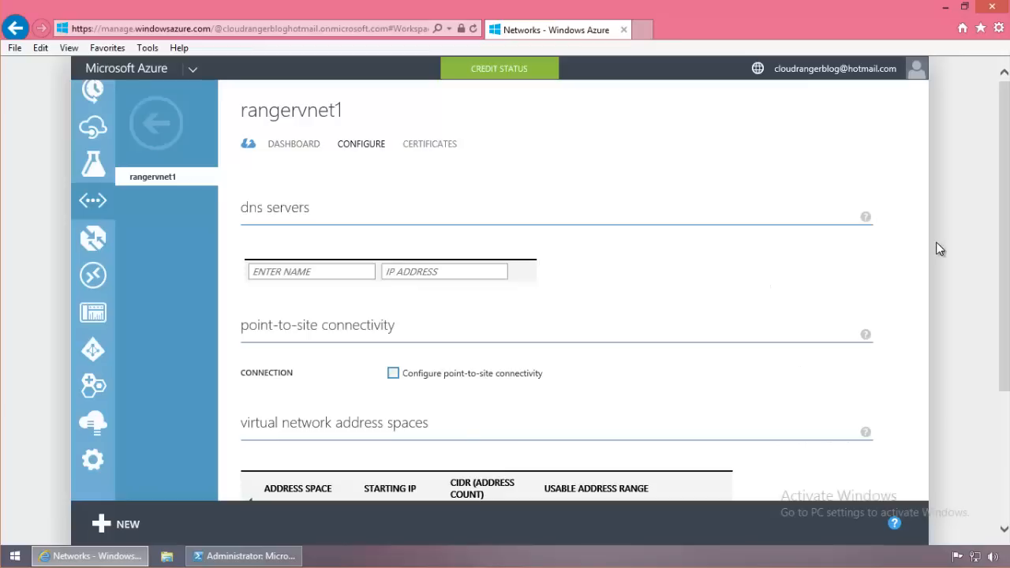
{"action": "scroll", "coordinate": [877, 190], "scroll_direction": "down", "scroll_amount": 2}
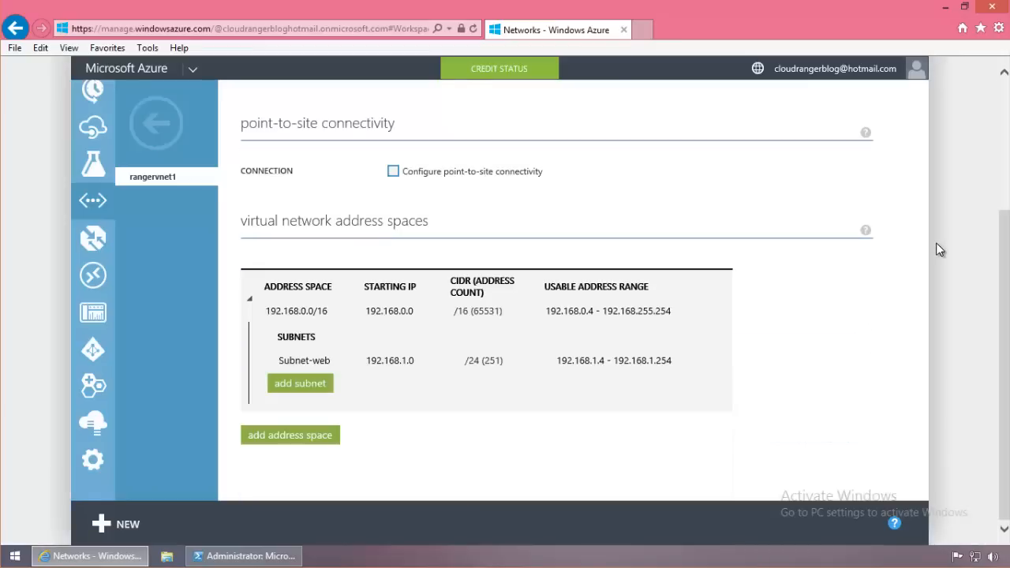
{"action": "scroll", "coordinate": [849, 237], "scroll_direction": "up", "scroll_amount": 2}
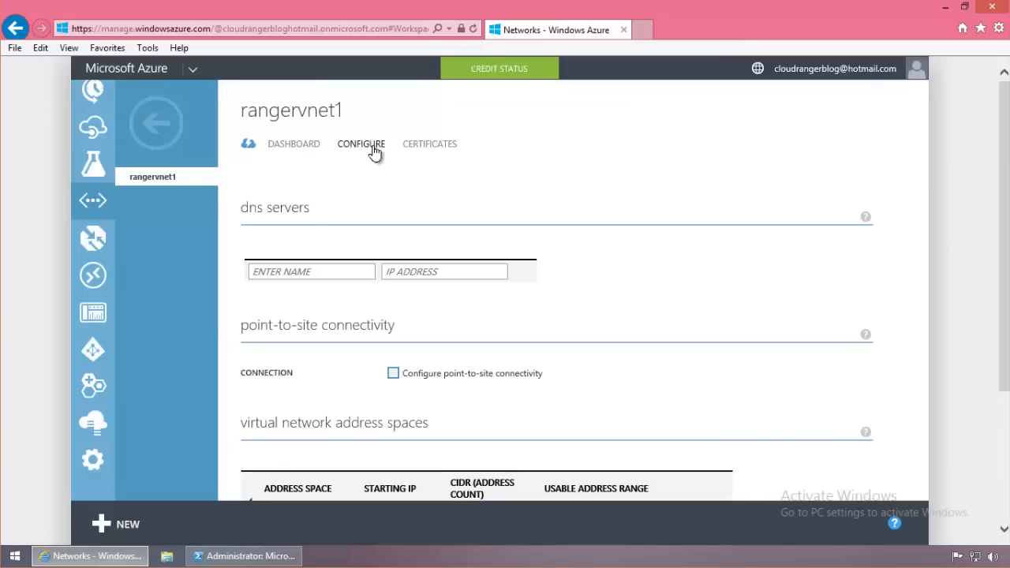
{"action": "scroll", "coordinate": [645, 232], "scroll_direction": "down", "scroll_amount": 2}
{"action": "scroll", "coordinate": [658, 261], "scroll_direction": "down", "scroll_amount": 1}
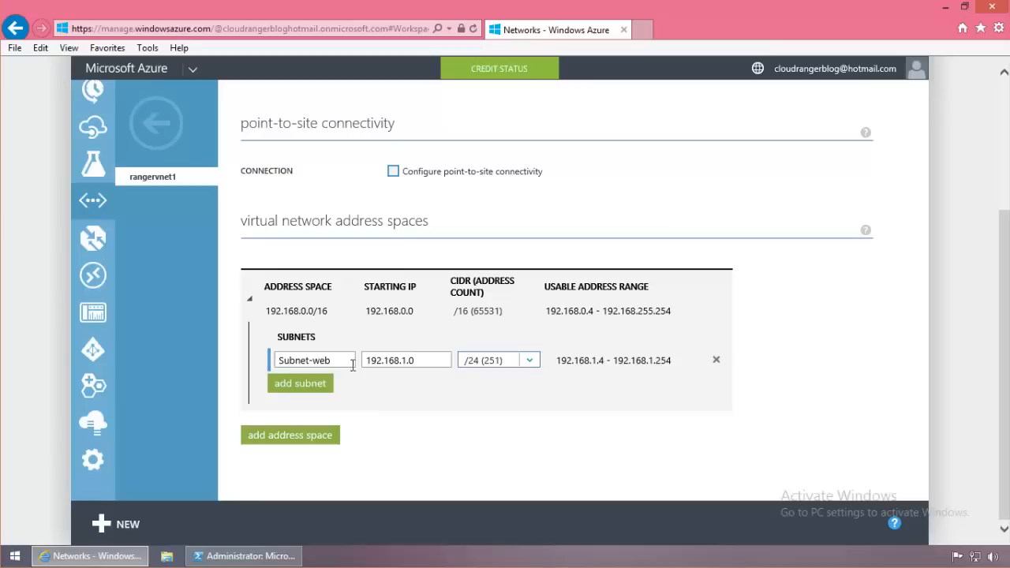
{"action": "scroll", "coordinate": [881, 390], "scroll_direction": "up", "scroll_amount": 2}
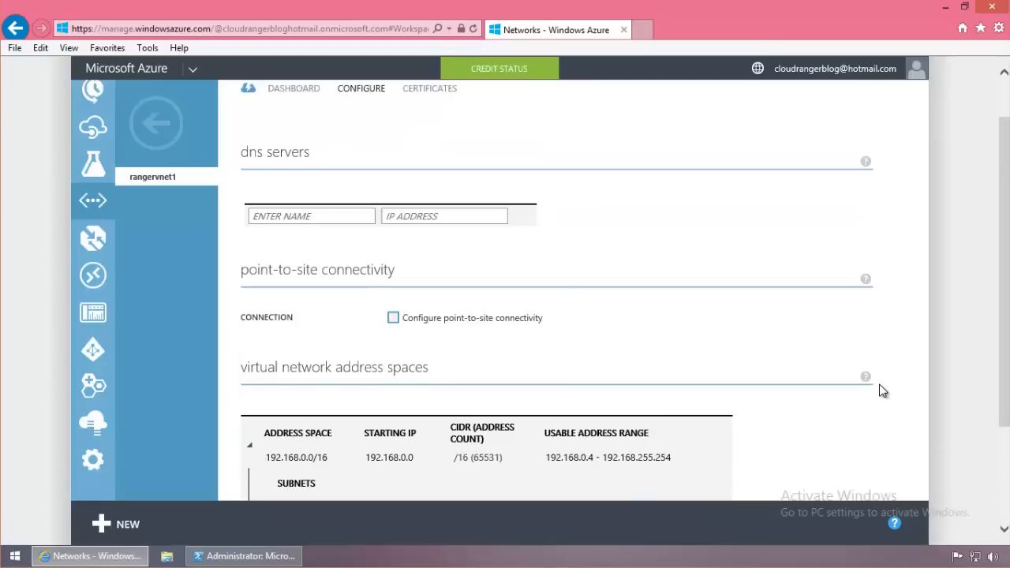
{"action": "scroll", "coordinate": [880, 390], "scroll_direction": "down", "scroll_amount": 2}
{"action": "scroll", "coordinate": [731, 286], "scroll_direction": "up", "scroll_amount": 2}
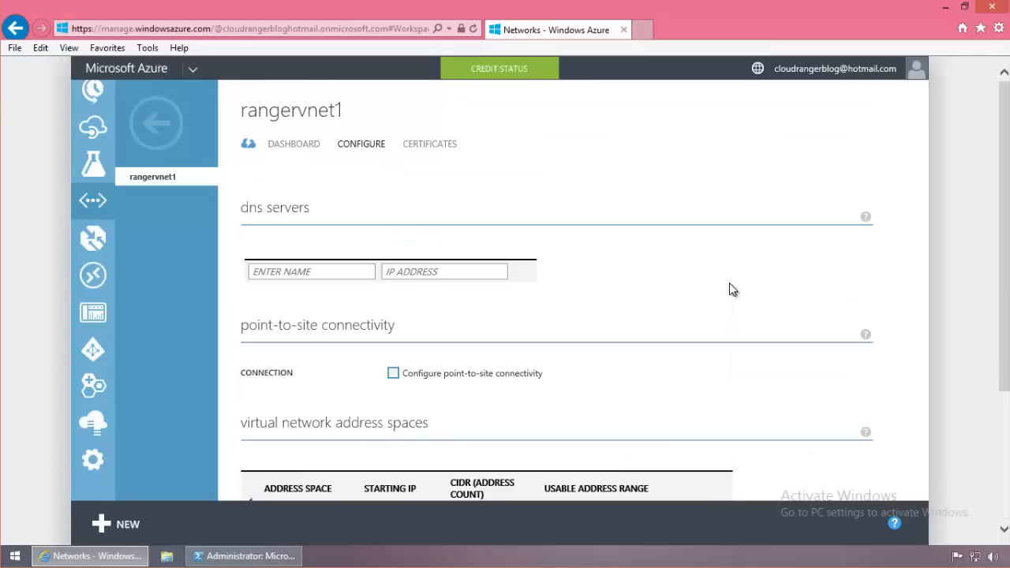
Go back to the networks list, reopen the configuration of rangervnet1 and review its address space and subnet
{"action": "left_click", "coordinate": [155, 130]}
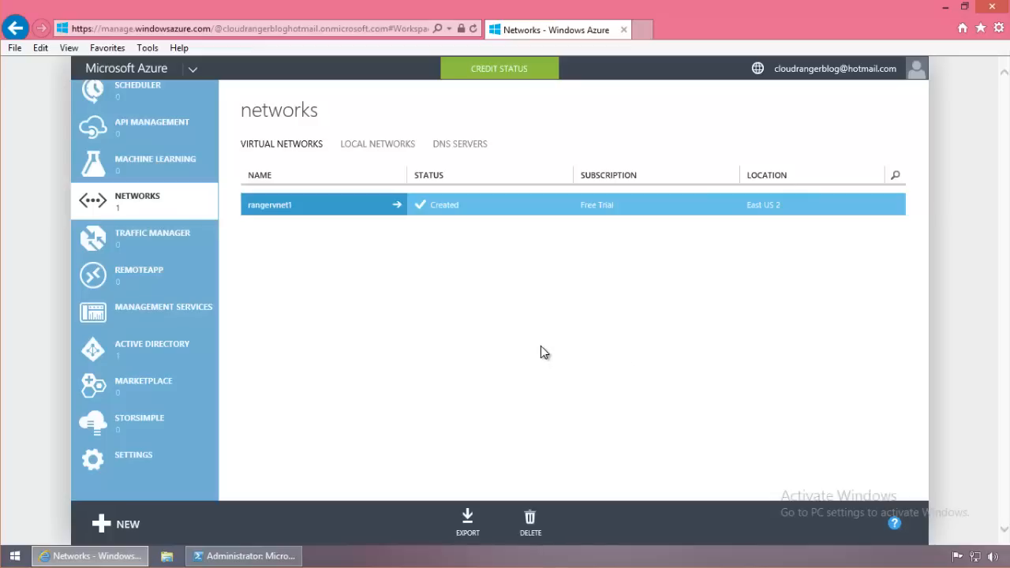
{"action": "left_click", "coordinate": [365, 217]}
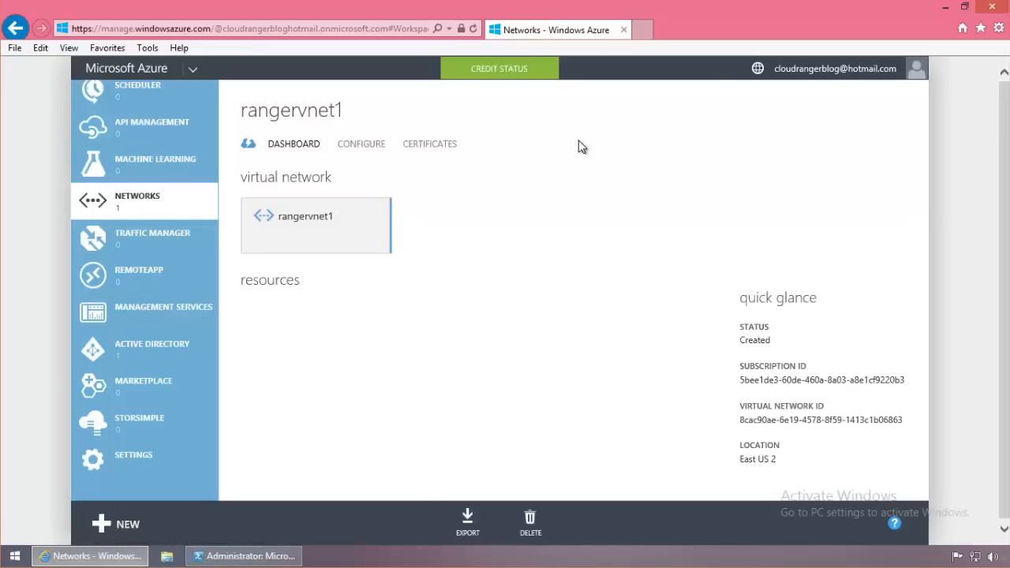
{"action": "left_click", "coordinate": [384, 149]}
{"action": "scroll", "coordinate": [848, 251], "scroll_direction": "down", "scroll_amount": 3}
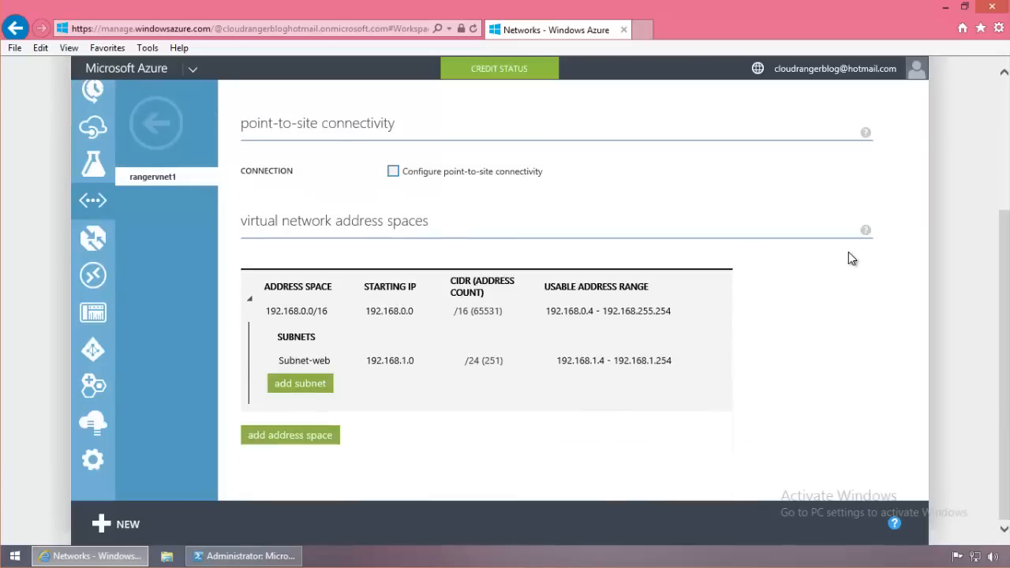
{"action": "scroll", "coordinate": [849, 252], "scroll_direction": "up", "scroll_amount": 3}
{"action": "scroll", "coordinate": [659, 397], "scroll_direction": "down", "scroll_amount": 3}
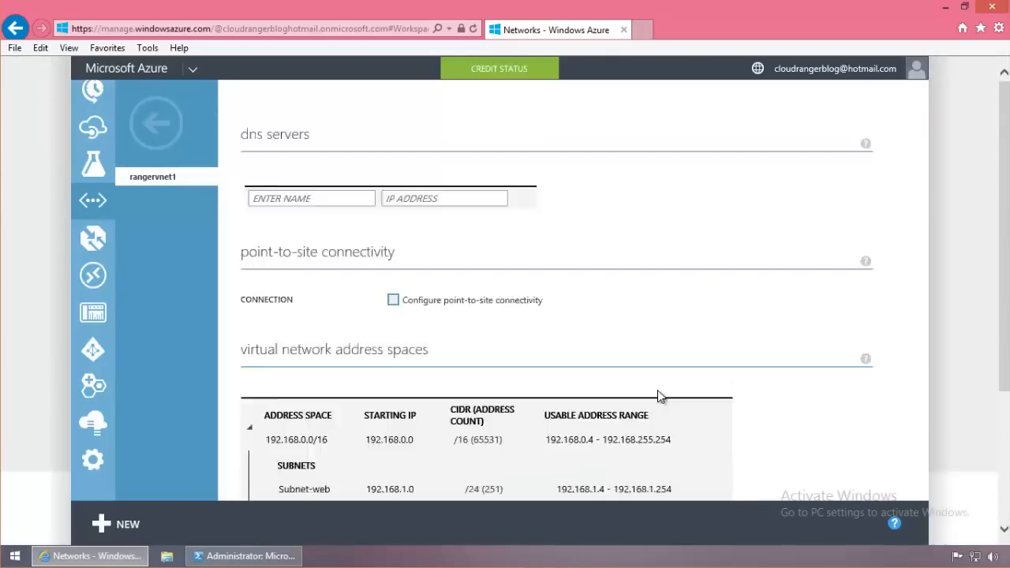
{"action": "scroll", "coordinate": [449, 286], "scroll_direction": "up", "scroll_amount": 1}
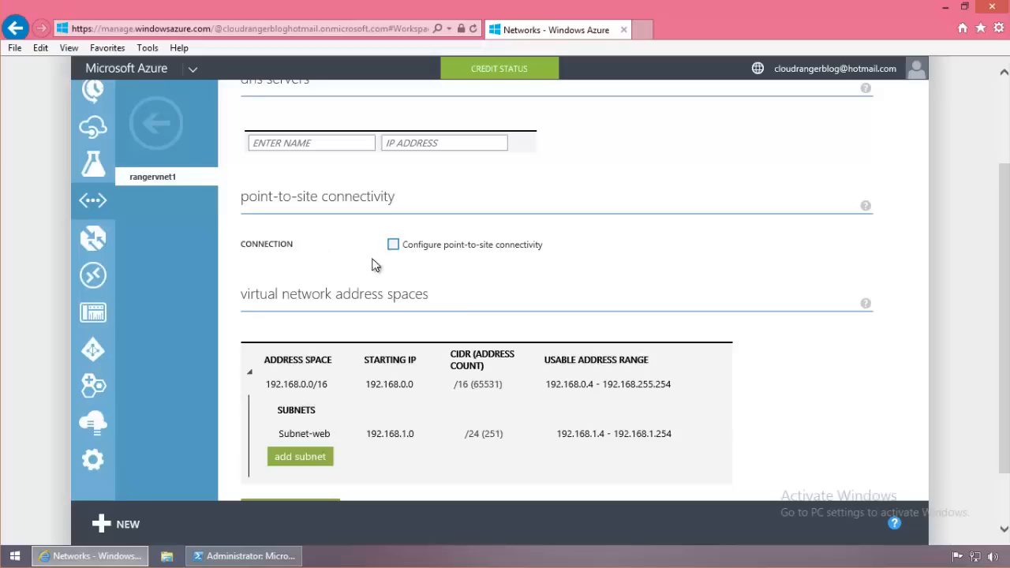
Return to the networks list, export the network configuration for the Free Trial subscription, and save NetworkConfig.xml to the Desktop
{"action": "left_click", "coordinate": [170, 130]}
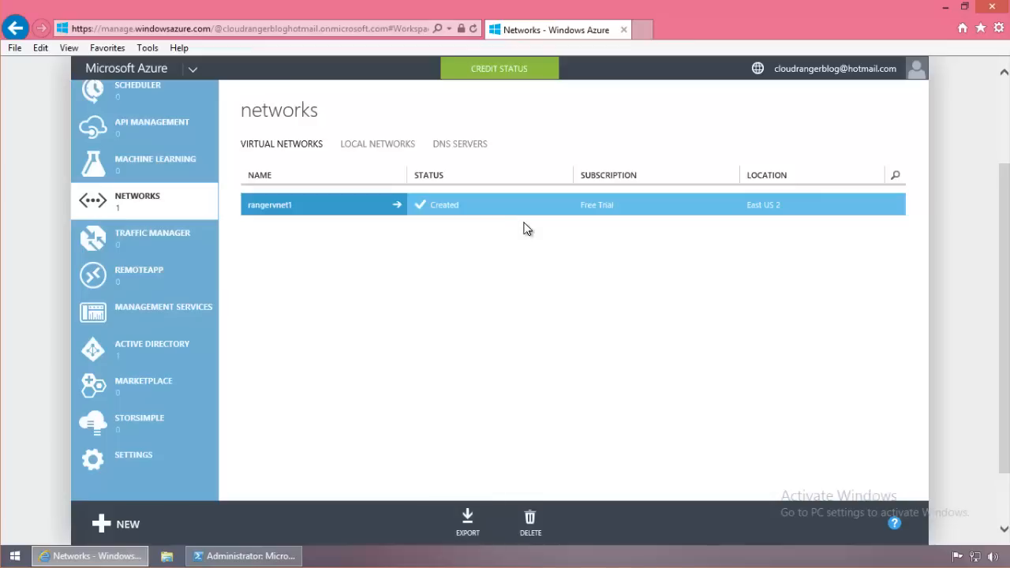
{"action": "left_click", "coordinate": [467, 521]}
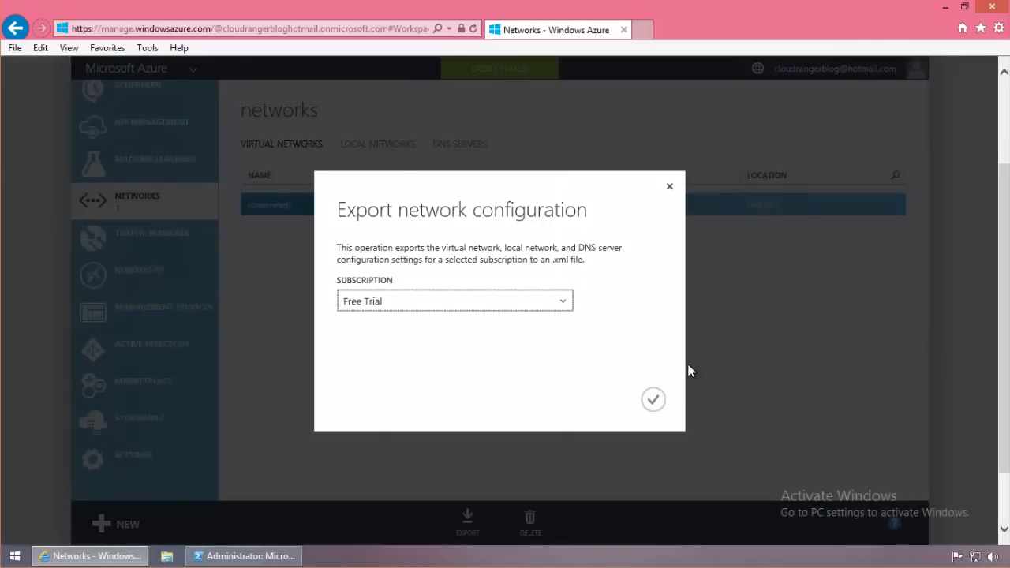
{"action": "left_click", "coordinate": [654, 402]}
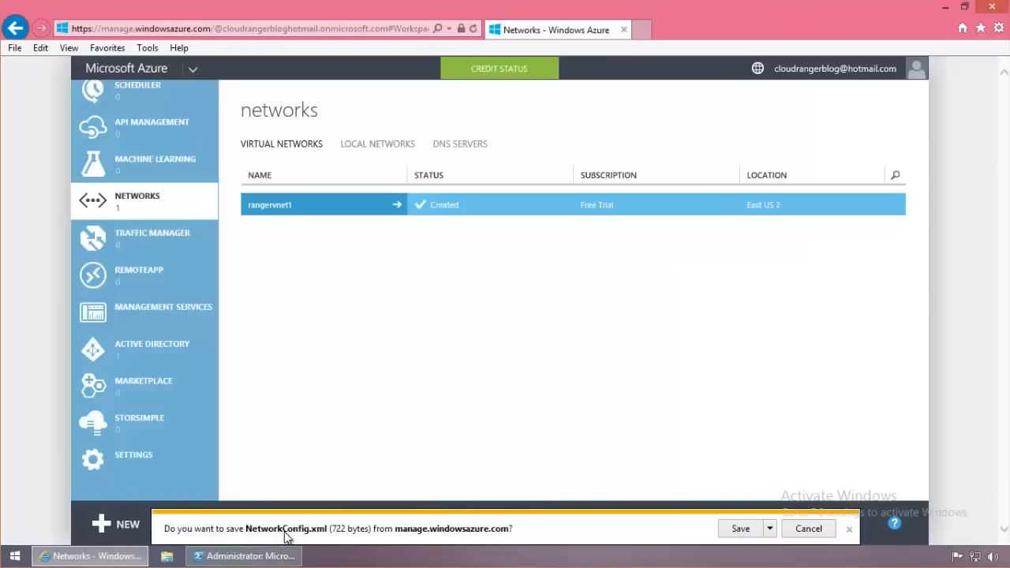
{"action": "left_click", "coordinate": [769, 530]}
{"action": "left_click", "coordinate": [819, 511]}
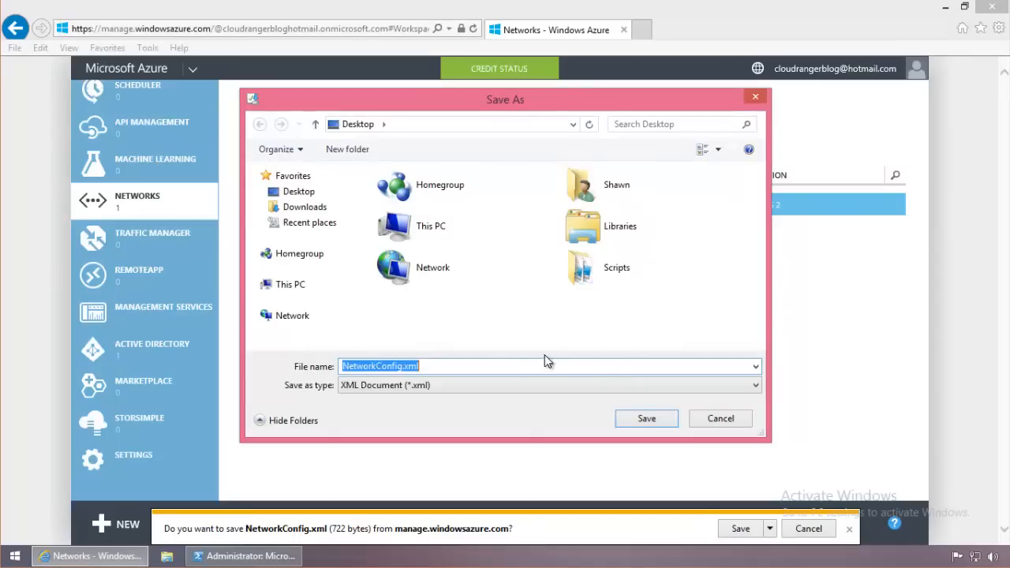
{"action": "left_click", "coordinate": [301, 193]}
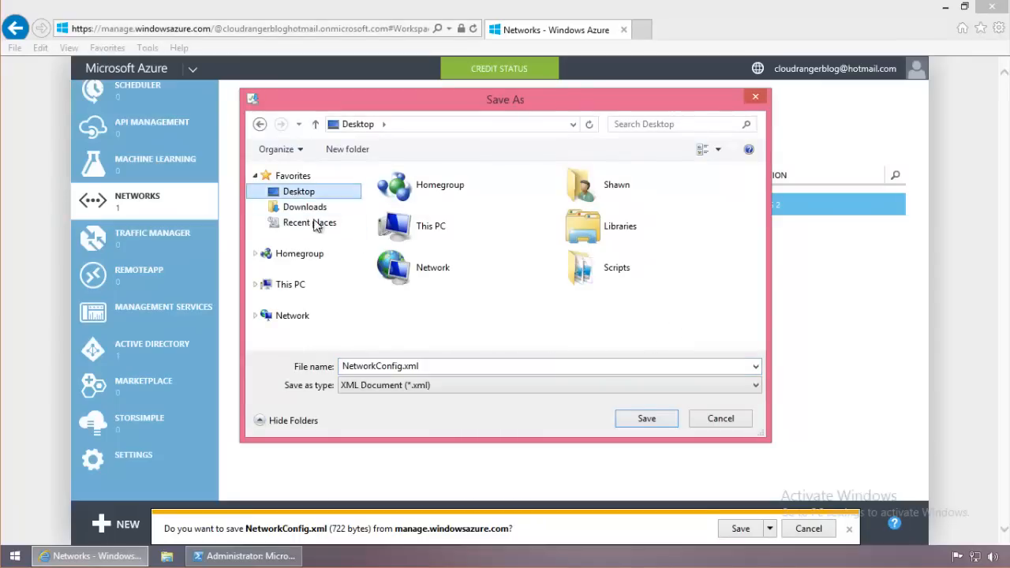
{"action": "left_click", "coordinate": [651, 419]}
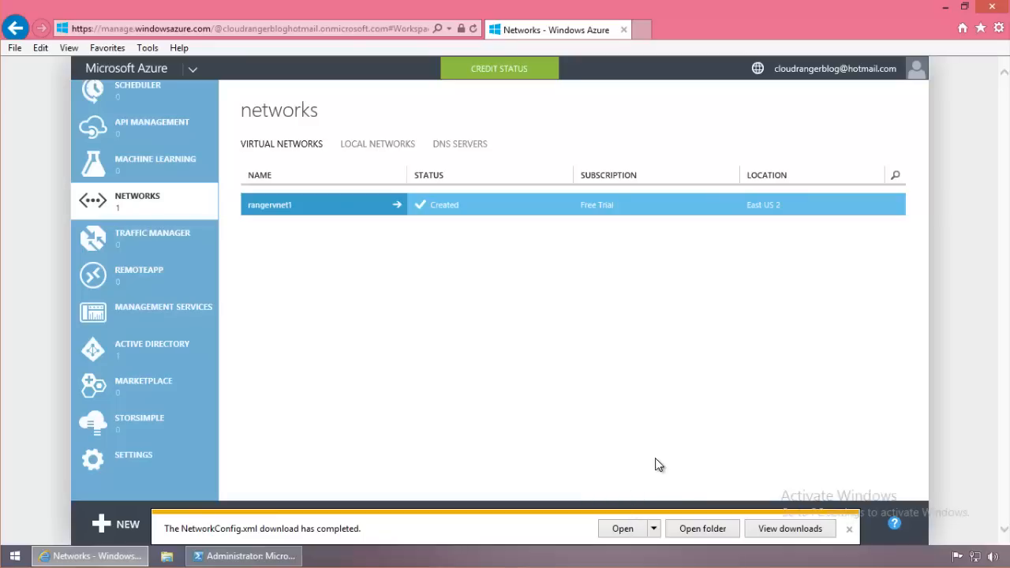
{"action": "left_click", "coordinate": [850, 529]}
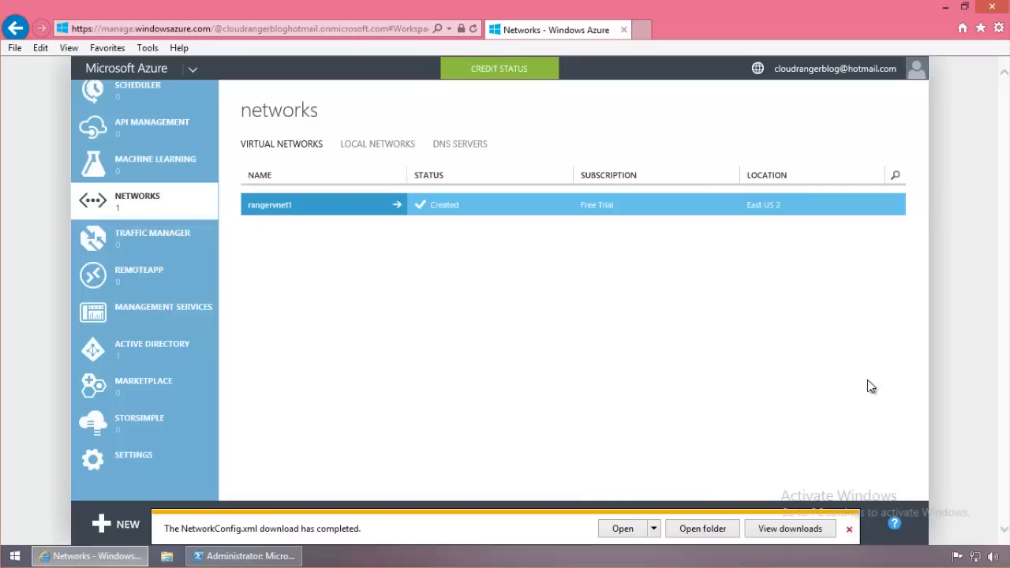
Open NetworkConfig.xml from the desktop and examine the exported virtual network settings
{"action": "left_click", "coordinate": [946, 8]}
{"action": "left_click", "coordinate": [28, 257]}
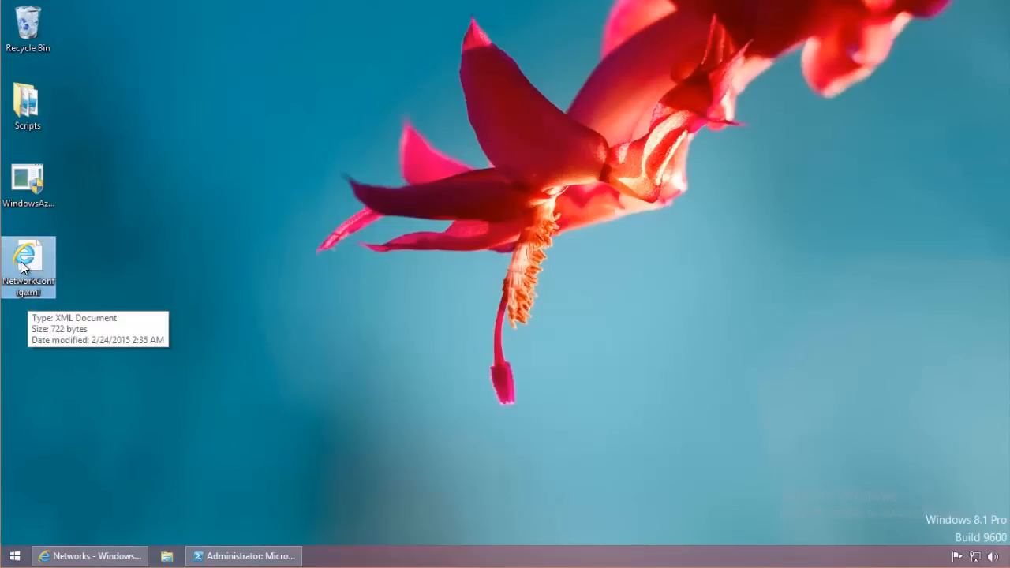
{"action": "double_click", "coordinate": [24, 267]}
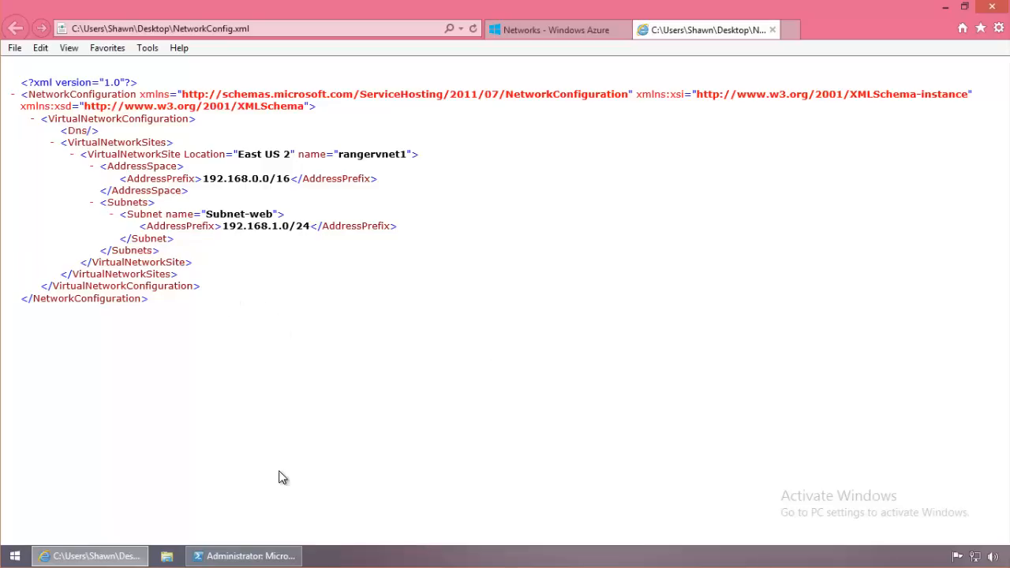
Switch to Microsoft Azure PowerShell and export the virtual network configuration with Get-AzureVNetConfig -ExportToFile c:\temp\networkconfig.xml
{"action": "left_click", "coordinate": [291, 557]}
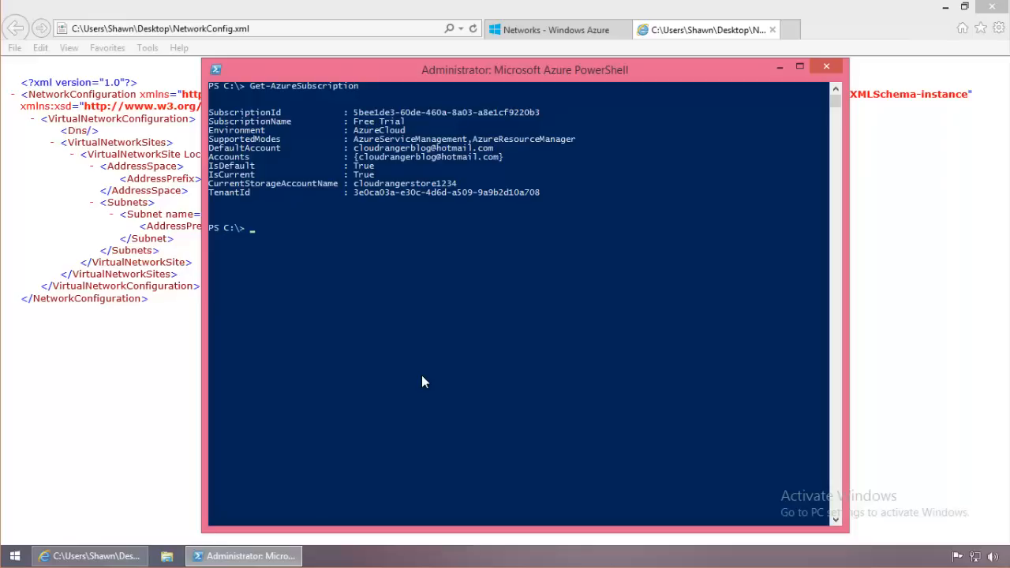
{"action": "type", "text": "get-azurevn"}
{"action": "key", "text": "Tab"}
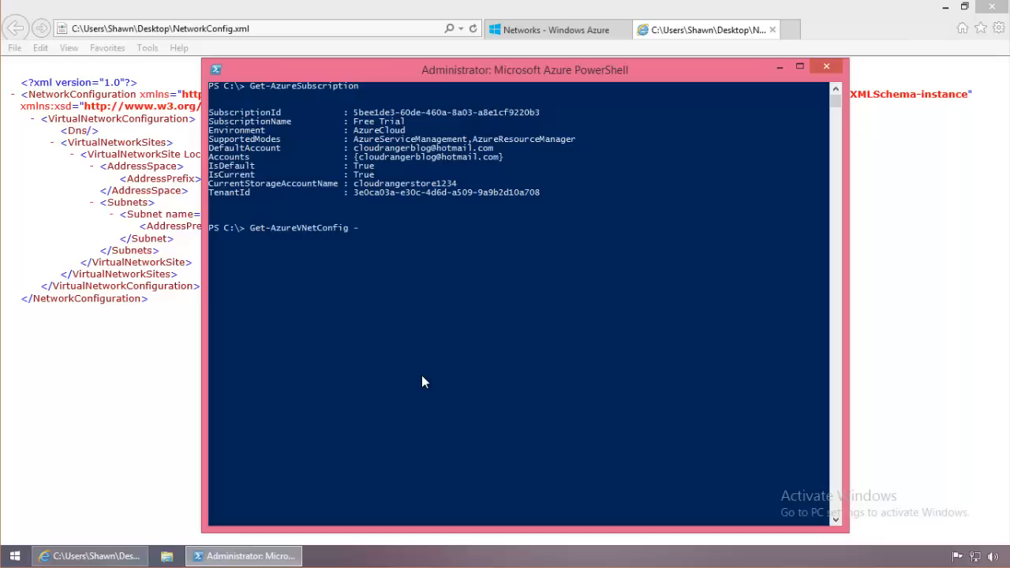
{"action": "type", "text": "-ex"}
{"action": "key", "text": "Tab"}
{"action": "type", "text": "c:\temp"}
{"action": "type", "text": "\\temp\\"}
{"action": "type", "text": "netw"}
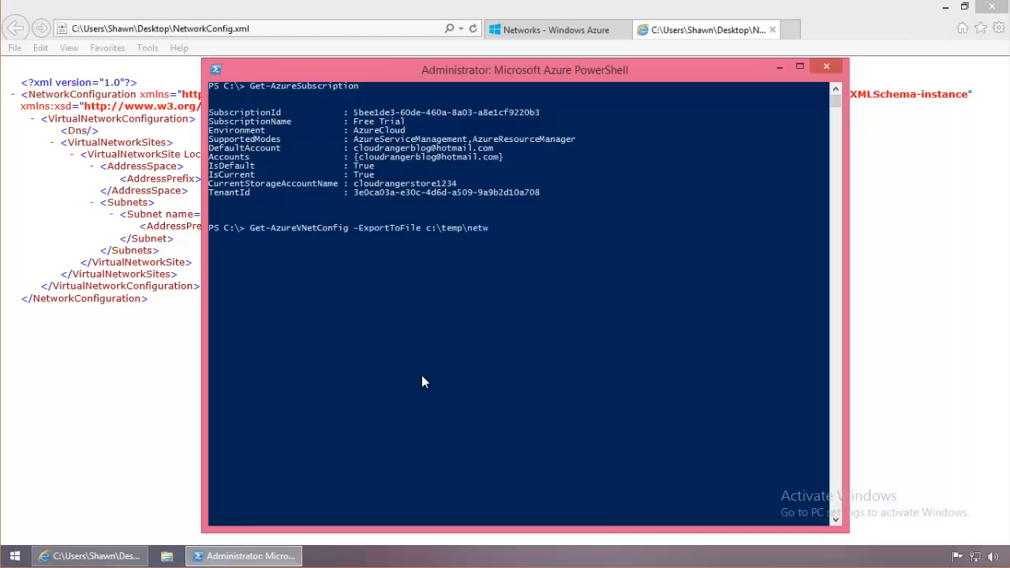
{"action": "type", "text": "orkconfig.xml"}
{"action": "key", "text": "Return"}
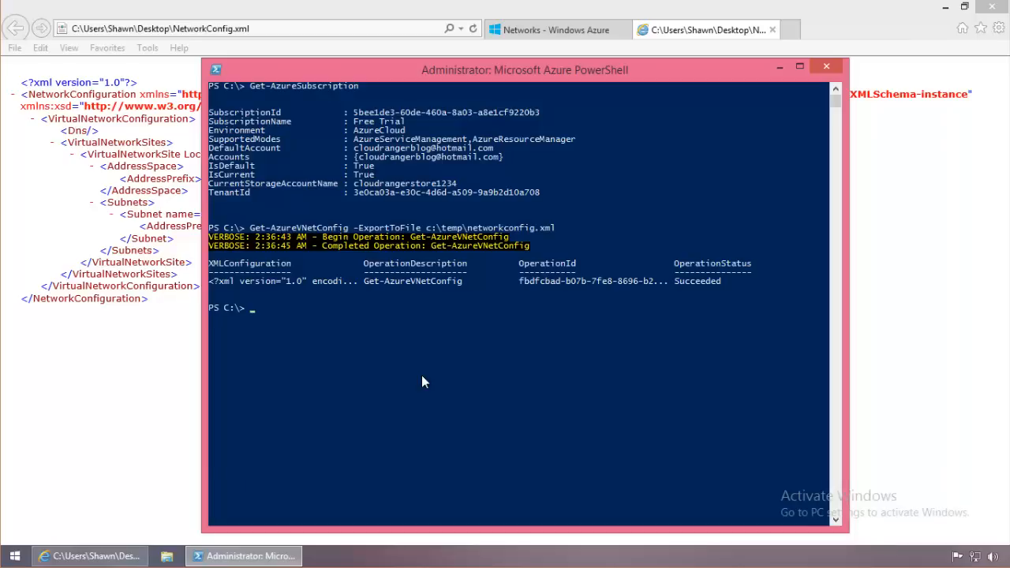
Glance at the portal's networks page, return to Azure PowerShell, and run Get-AzureVNetConfig without the export parameter
{"action": "left_click", "coordinate": [540, 34]}
{"action": "left_click", "coordinate": [251, 556]}
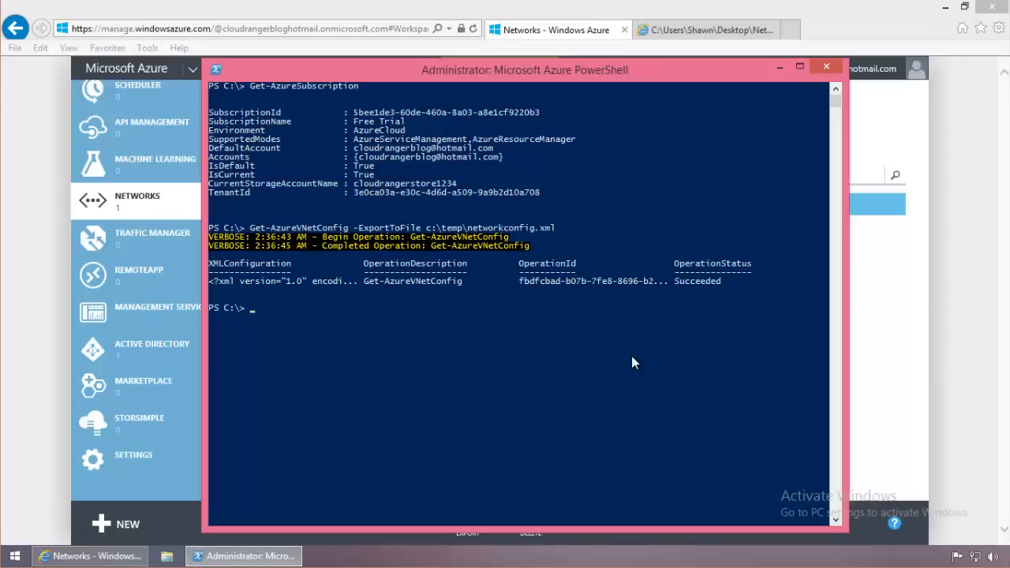
{"action": "key", "text": "Up"}
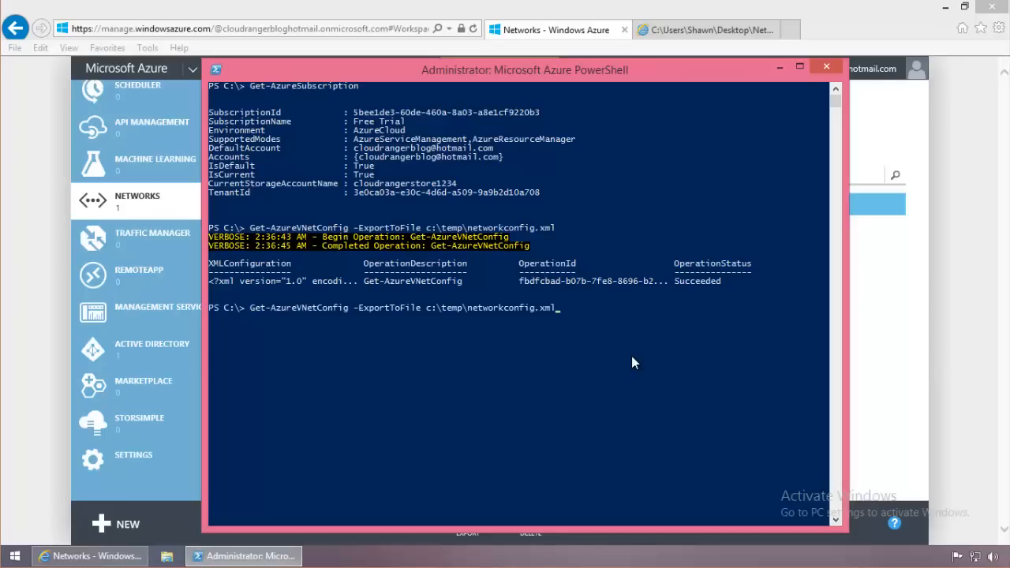
{"action": "key", "text": "BackSpace"}
{"action": "key", "text": "BackSpace"}
{"action": "key", "text": "BackSpace"}
{"action": "key", "text": "BackSpace"}
{"action": "key", "text": "BackSpace"}
{"action": "key", "text": "BackSpace"}
{"action": "key", "text": "BackSpace"}
{"action": "key", "text": "BackSpace"}
{"action": "key", "text": "BackSpace"}
{"action": "key", "text": "BackSpace"}
{"action": "key", "text": "BackSpace"}
{"action": "key", "text": "BackSpace"}
{"action": "key", "text": "BackSpace"}
{"action": "key", "text": "BackSpace"}
{"action": "key", "text": "BackSpace"}
{"action": "key", "text": "BackSpace"}
{"action": "key", "text": "BackSpace"}
{"action": "key", "text": "BackSpace"}
{"action": "key", "text": "BackSpace"}
{"action": "key", "text": "BackSpace"}
{"action": "key", "text": "BackSpace"}
{"action": "key", "text": "BackSpace"}
{"action": "key", "text": "BackSpace"}
{"action": "key", "text": "BackSpace"}
{"action": "key", "text": "BackSpace"}
{"action": "key", "text": "BackSpace"}
{"action": "key", "text": "BackSpace"}
{"action": "key", "text": "BackSpace"}
{"action": "key", "text": "BackSpace"}
{"action": "key", "text": "BackSpace"}
{"action": "key", "text": "BackSpace"}
{"action": "key", "text": "BackSpace"}
{"action": "key", "text": "BackSpace"}
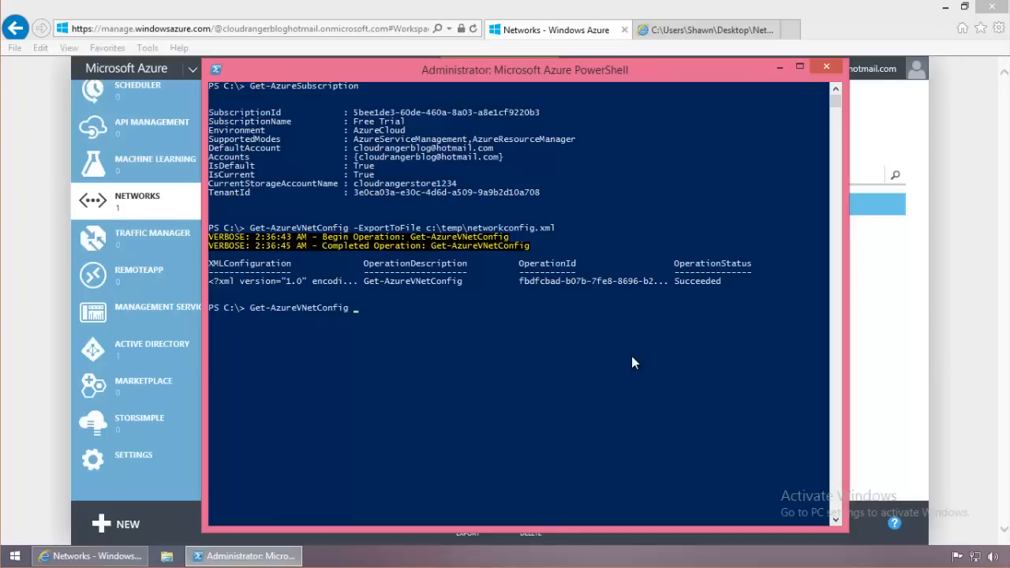
{"action": "key", "text": "Return"}
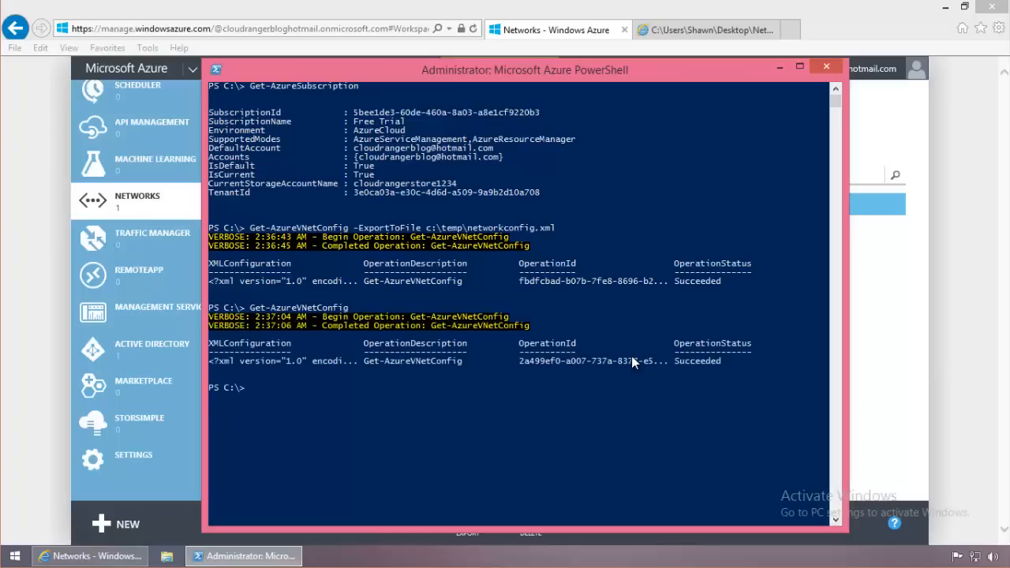
Run Get-AzureVNetConfig | fl to display the full XML configuration as a list
{"action": "key", "text": "Up"}
{"action": "type", "text": "| f"}
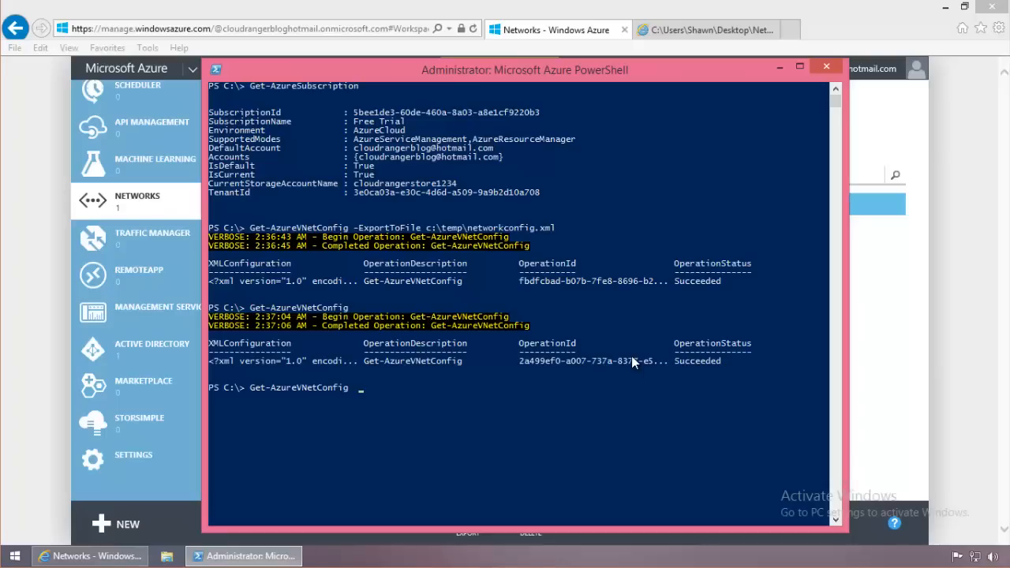
{"action": "type", "text": "l"}
{"action": "key", "text": "Return"}
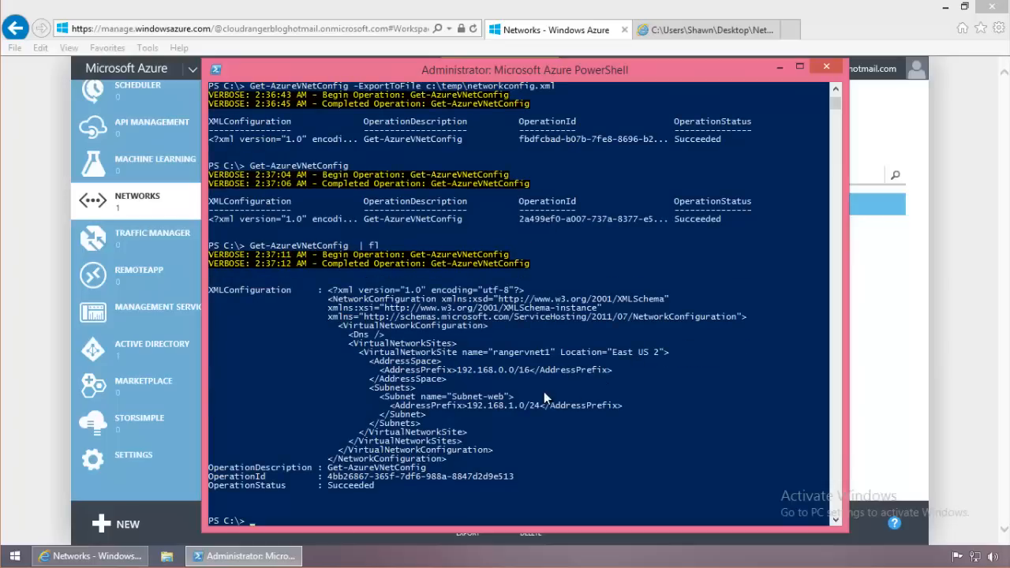
Open the c:\temp folder, check for the exported networkconfig.xml file, and close the folder
{"action": "right_click", "coordinate": [17, 557]}
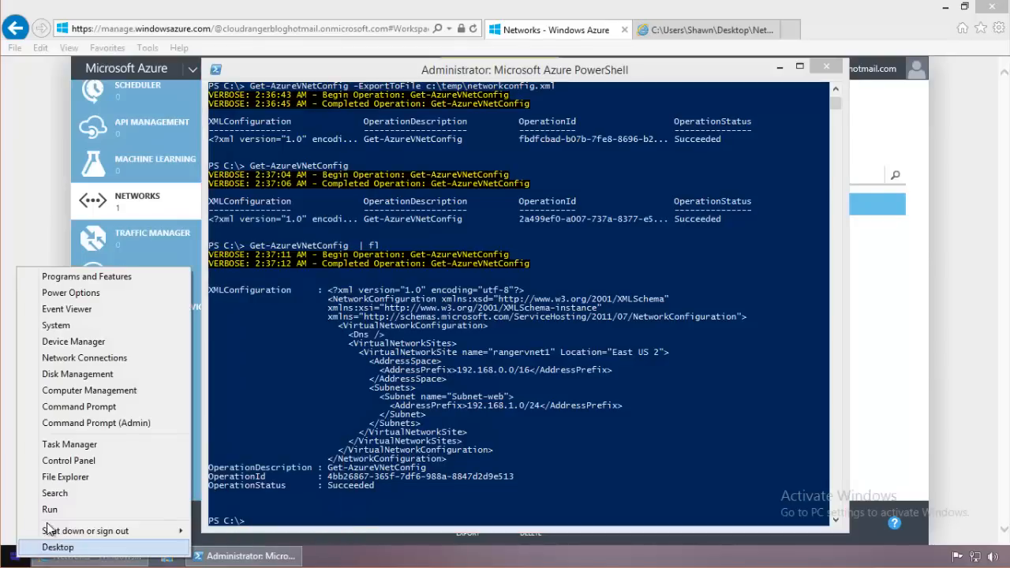
{"action": "left_click", "coordinate": [65, 510]}
{"action": "type", "text": "c:\\"}
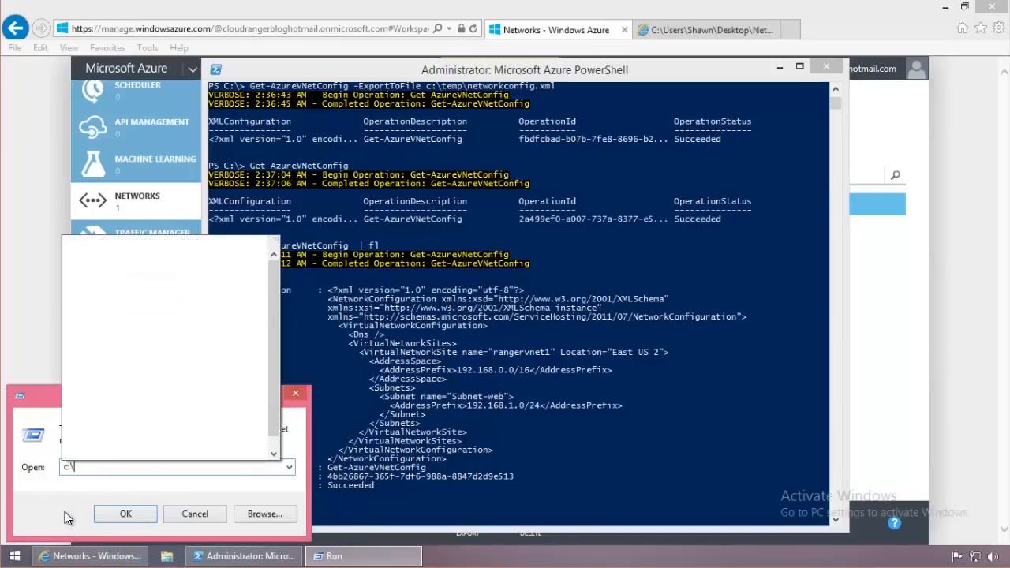
{"action": "type", "text": "temp\\"}
{"action": "key", "text": "Return"}
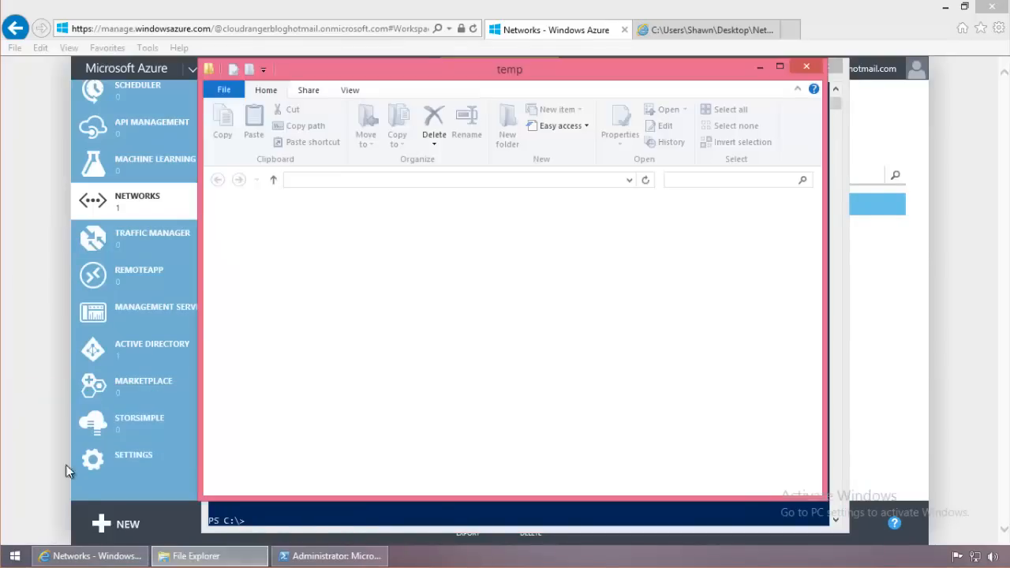
{"action": "left_click", "coordinate": [434, 226]}
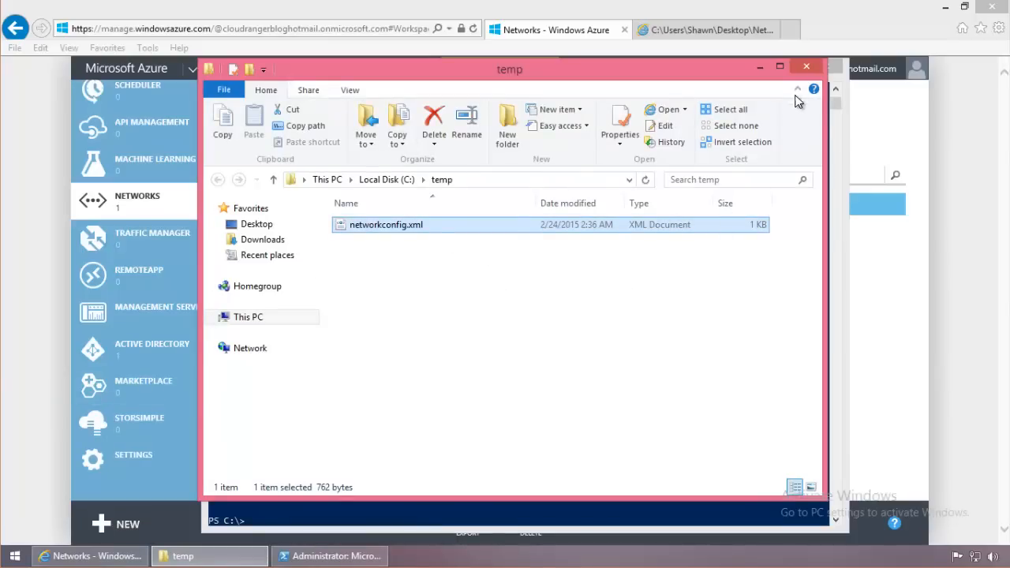
{"action": "left_click", "coordinate": [805, 69]}
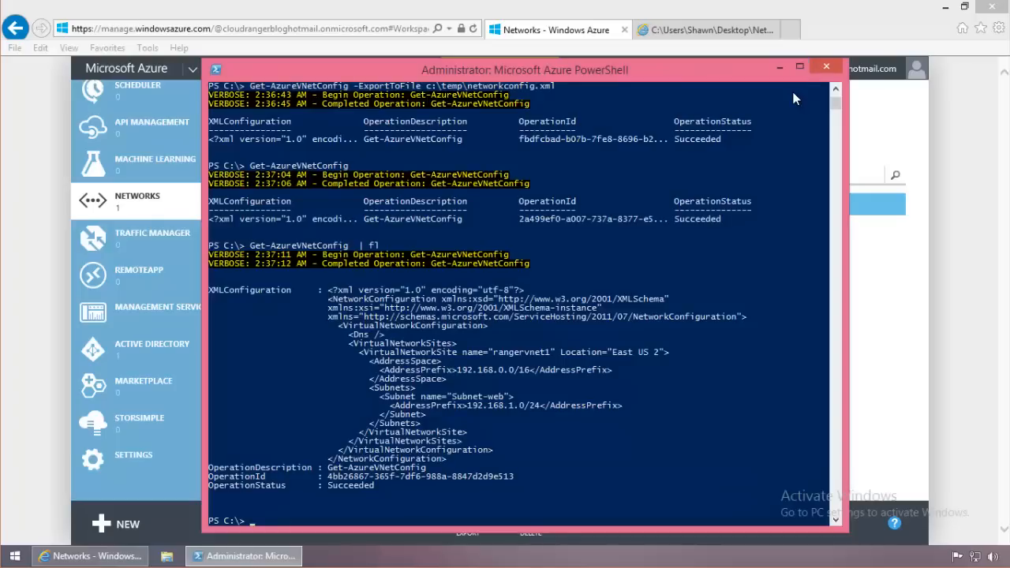
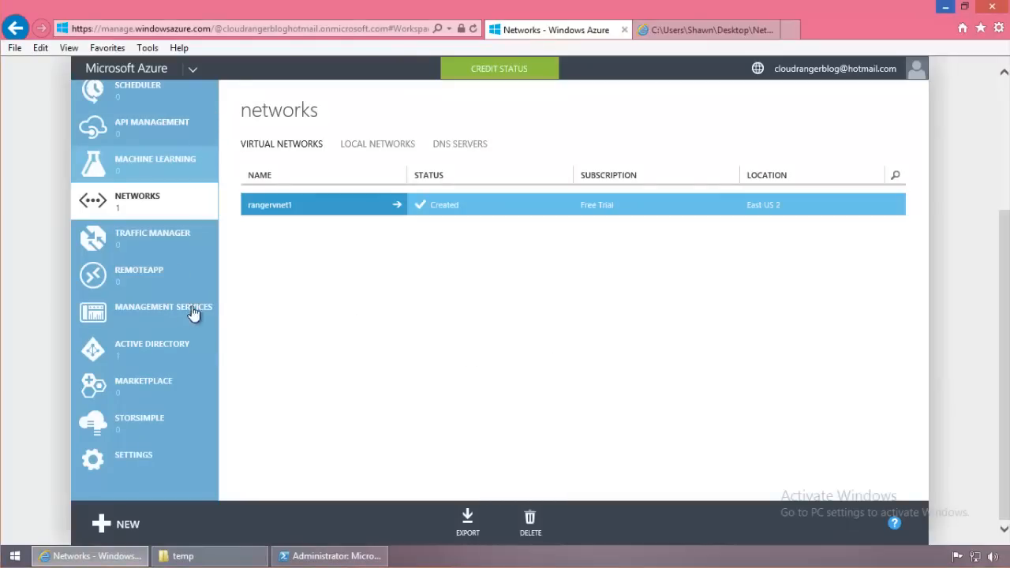
Start creating a virtual machine from the gallery in the Azure portal, using the Windows Server 2012 R2 Datacenter image
{"action": "left_click_drag", "start_coordinate": [213, 338], "coordinate": [223, 106]}
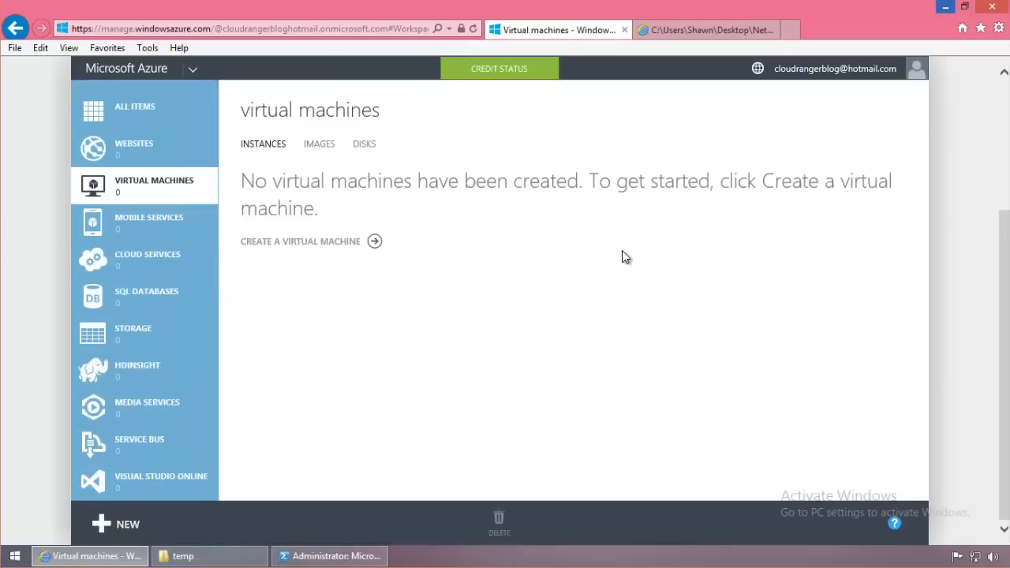
{"action": "left_click", "coordinate": [297, 243]}
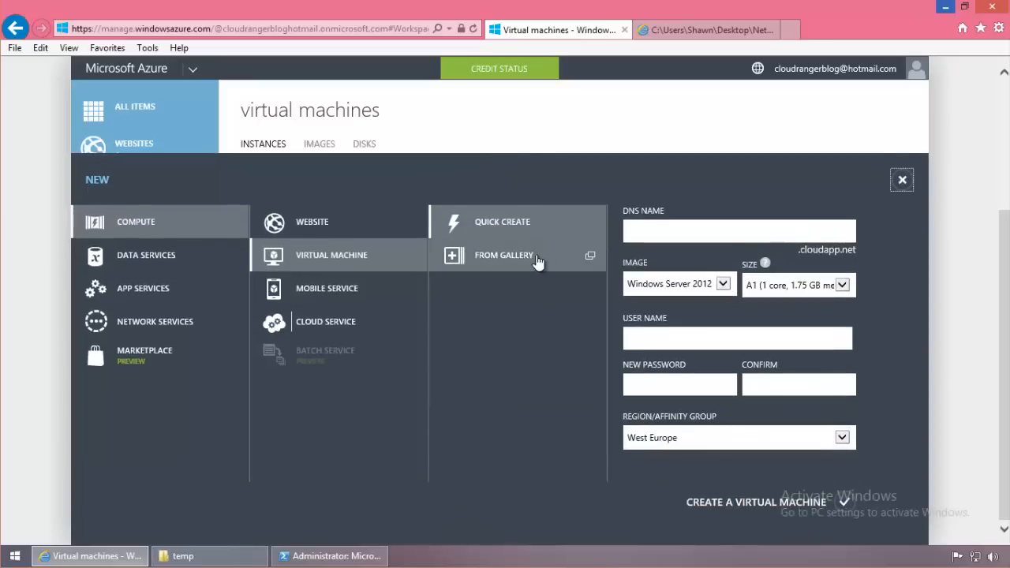
{"action": "left_click", "coordinate": [502, 271]}
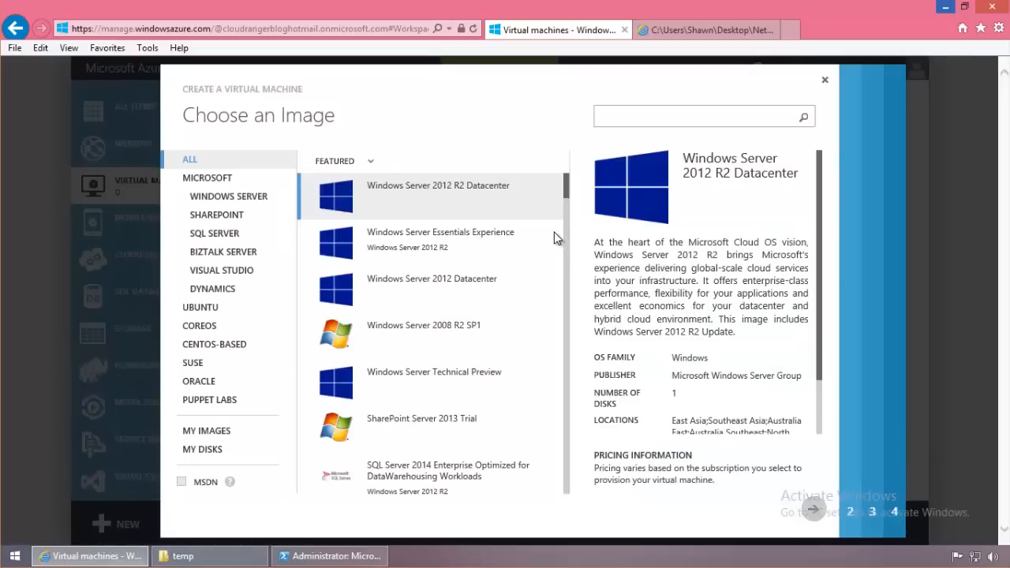
{"action": "left_click", "coordinate": [813, 509]}
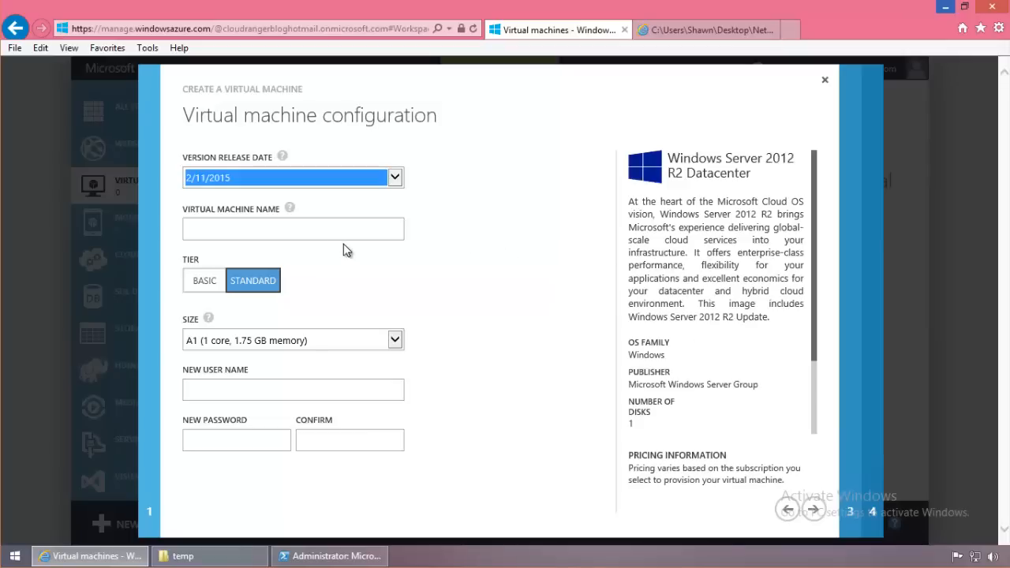
Name the virtual machine rangervm1 and set its size to A3 (4 cores, 7 GB memory)
{"action": "left_click", "coordinate": [205, 224]}
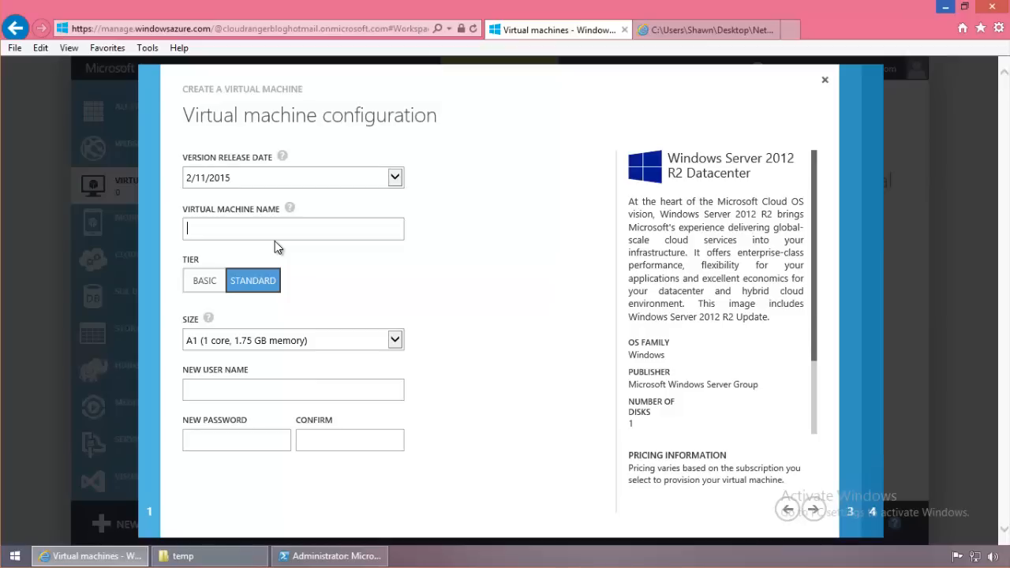
{"action": "type", "text": "rangervm1"}
{"action": "left_click", "coordinate": [392, 341]}
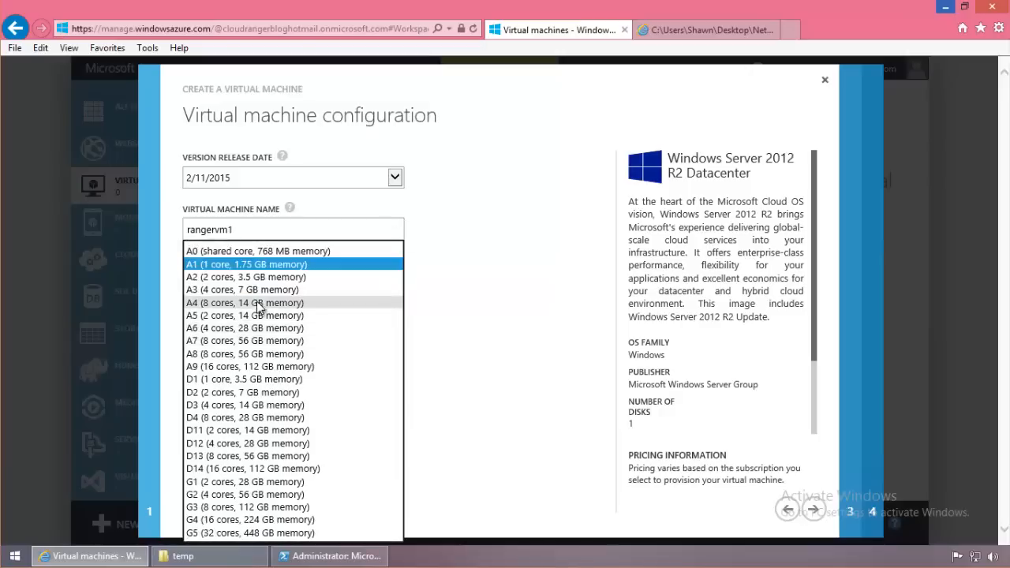
{"action": "left_click", "coordinate": [259, 290]}
Enter the new user name, fill in and confirm the account password, and continue to the cloud service settings
{"action": "left_click", "coordinate": [233, 389]}
{"action": "type", "text": "shawn"}
{"action": "key", "text": "Tab"}
{"action": "type", "text": "*********"}
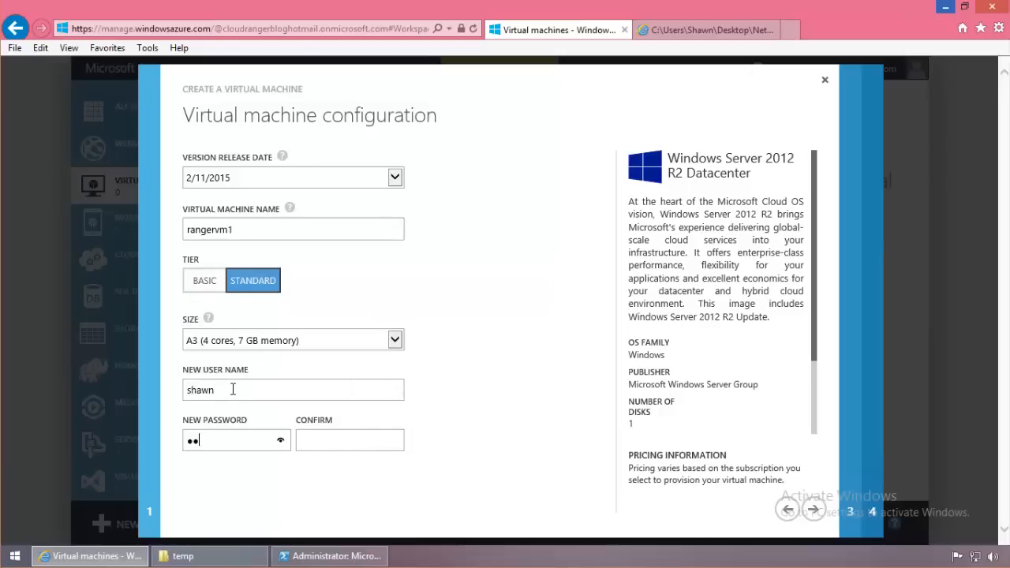
{"action": "key", "text": "Tab"}
{"action": "type", "text": "*********"}
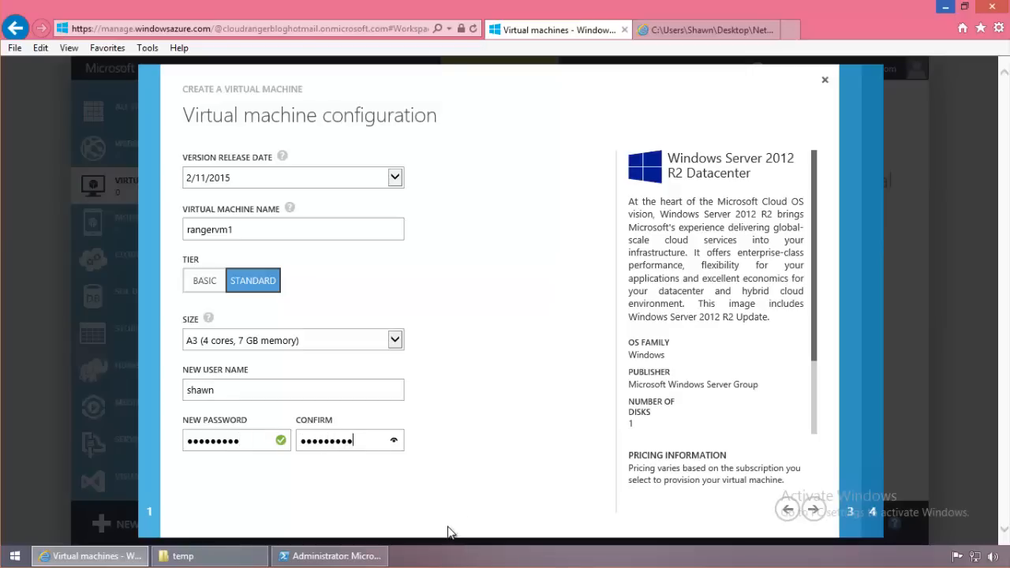
{"action": "left_click", "coordinate": [272, 229]}
{"action": "left_click", "coordinate": [814, 509]}
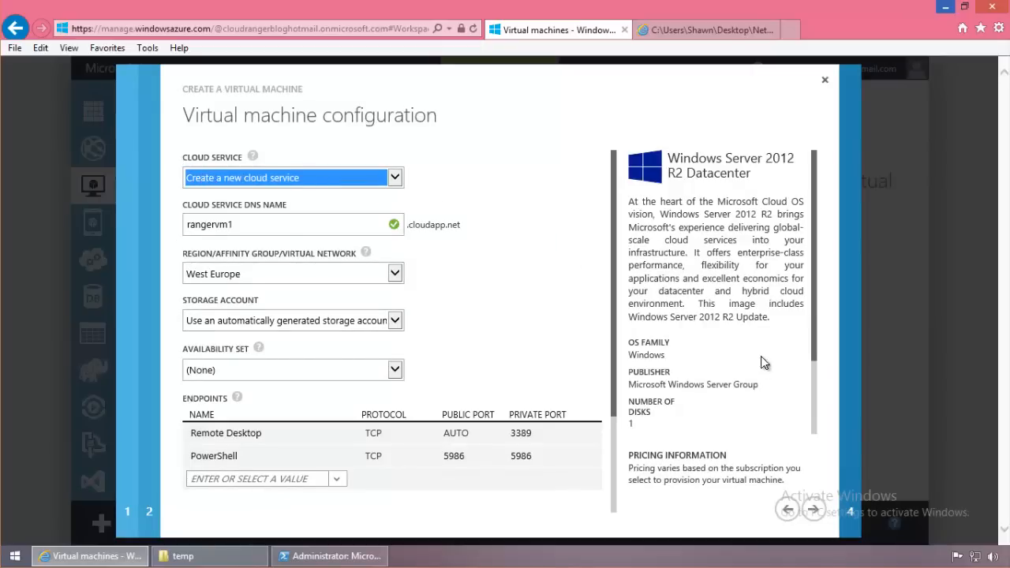
Review the available virtual networks, regions and cloud service options for the new virtual machine
{"action": "left_click", "coordinate": [394, 273]}
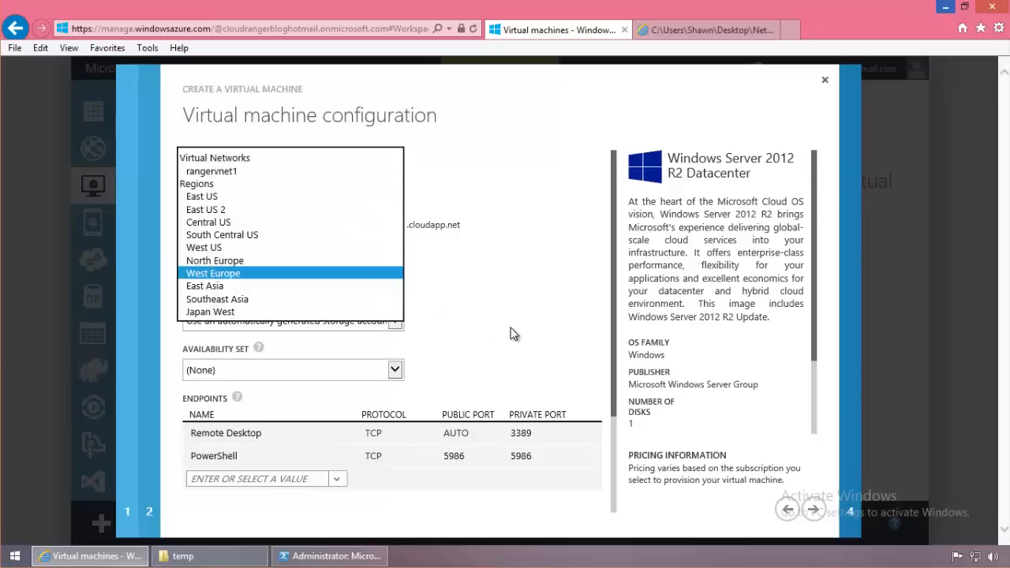
{"action": "left_click", "coordinate": [331, 273]}
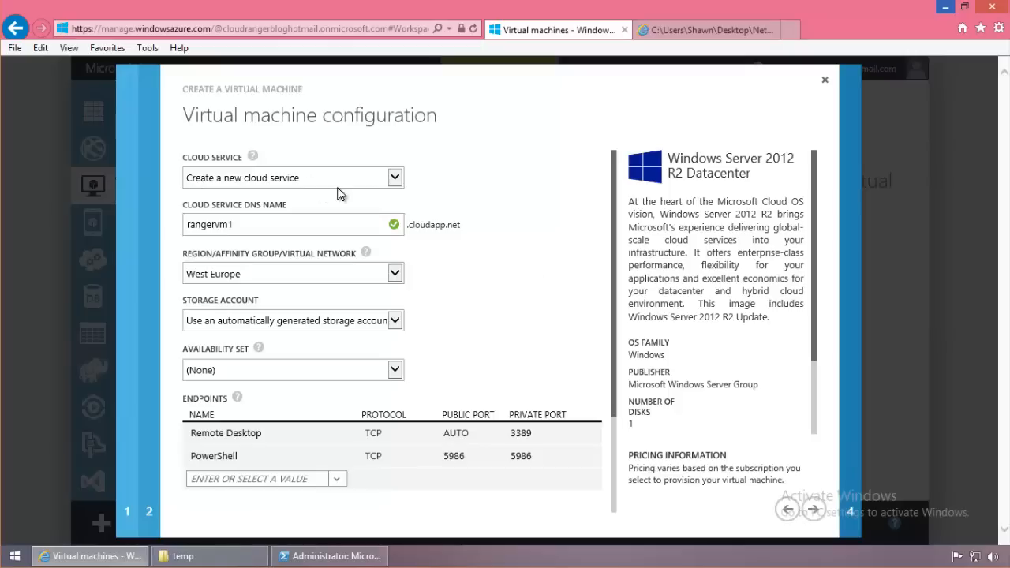
{"action": "left_click", "coordinate": [397, 180]}
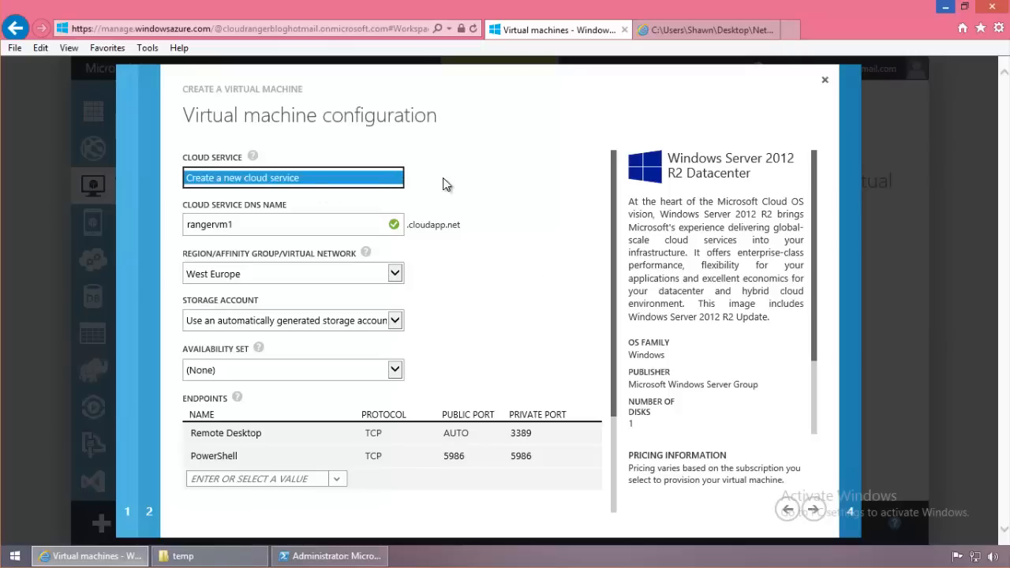
{"action": "left_click", "coordinate": [411, 181]}
{"action": "left_click", "coordinate": [398, 180]}
Change the cloud service DNS name to rangerwww
{"action": "left_click", "coordinate": [280, 224]}
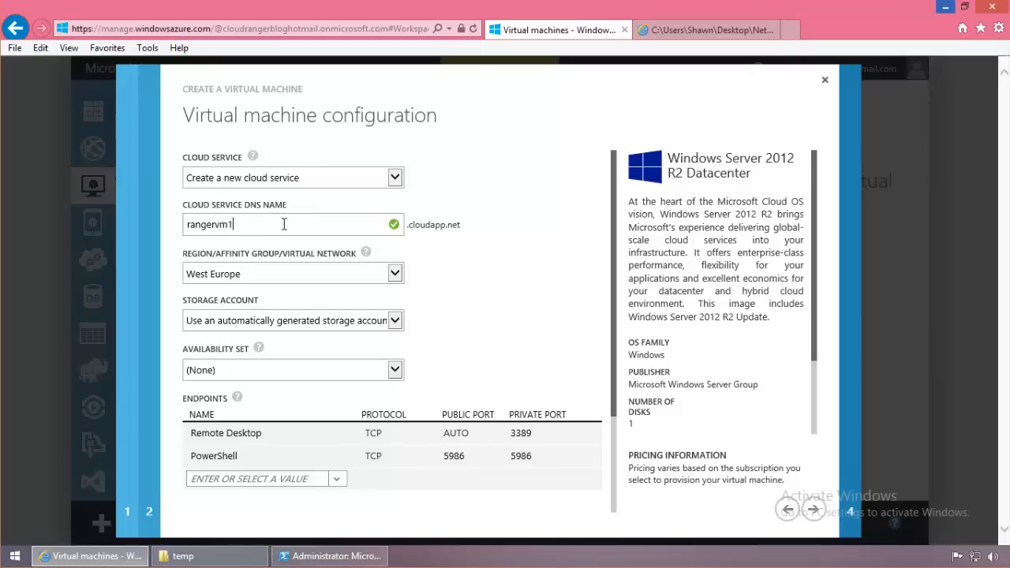
{"action": "left_click", "coordinate": [788, 509]}
{"action": "left_click", "coordinate": [263, 227]}
{"action": "key", "text": "BackSpace"}
{"action": "key", "text": "BackSpace"}
{"action": "key", "text": "BackSpace"}
{"action": "key", "text": "BackSpace"}
{"action": "key", "text": "BackSpace"}
{"action": "key", "text": "BackSpace"}
{"action": "key", "text": "BackSpace"}
{"action": "key", "text": "BackSpace"}
{"action": "key", "text": "BackSpace"}
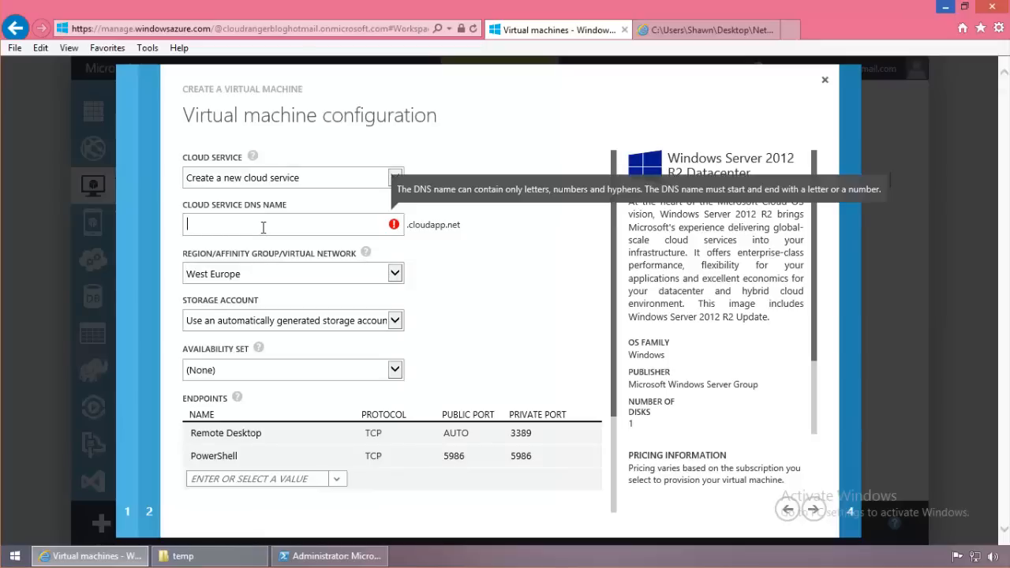
{"action": "type", "text": "ranger"}
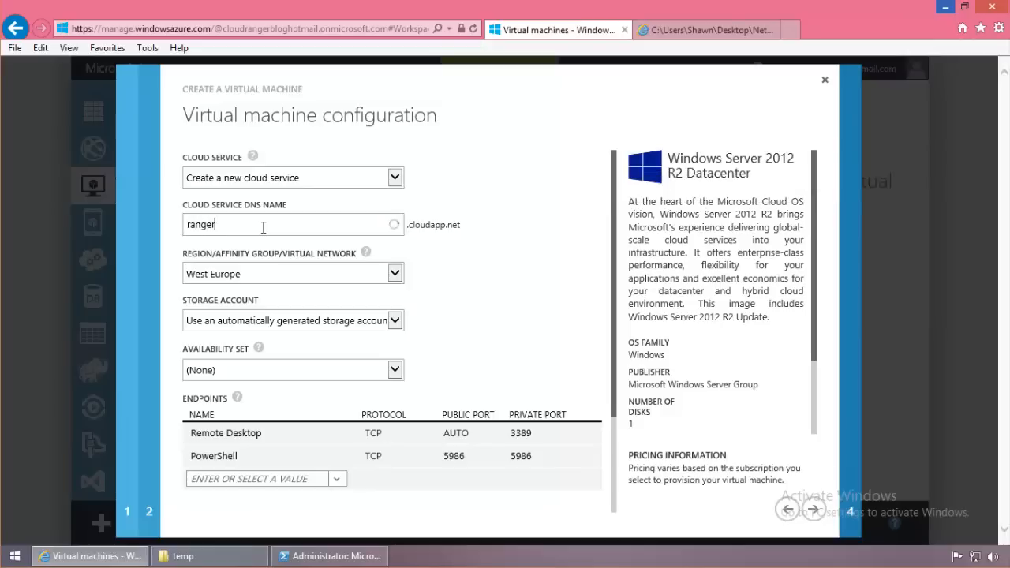
{"action": "type", "text": "www"}
{"action": "left_click_drag", "start_coordinate": [237, 225], "coordinate": [188, 226]}
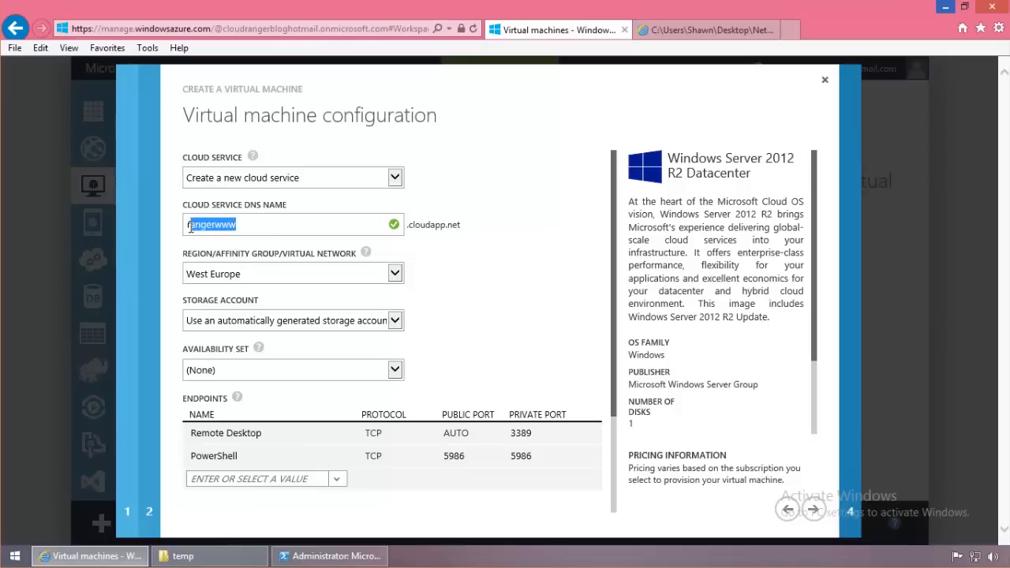
{"action": "left_click", "coordinate": [316, 224]}
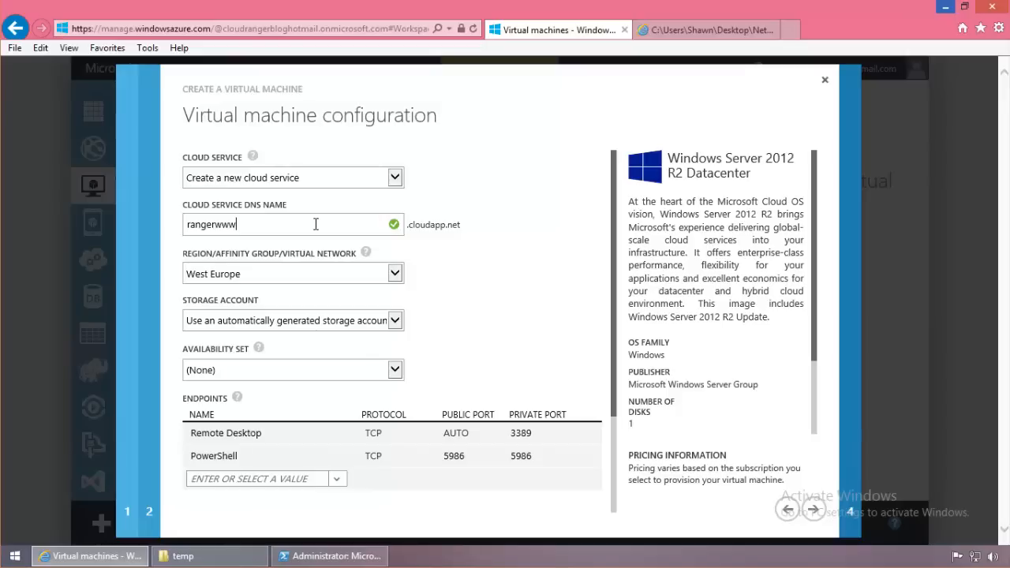
Set the cloud service DNS name back to rangervm1
{"action": "key", "text": "BackSpace"}
{"action": "key", "text": "BackSpace"}
{"action": "key", "text": "BackSpace"}
{"action": "key", "text": "BackSpace"}
{"action": "key", "text": "BackSpace"}
{"action": "type", "text": "er"}
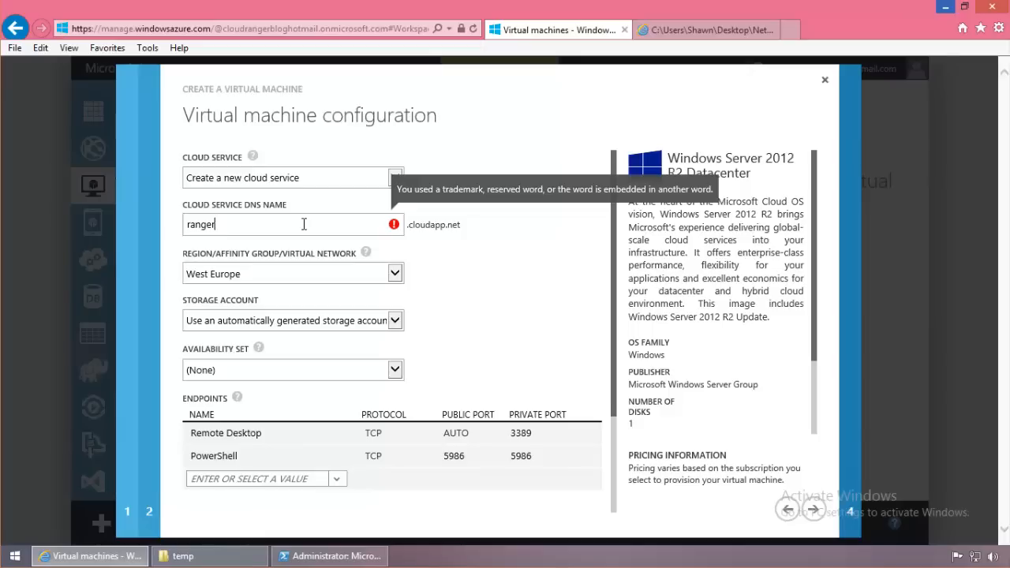
{"action": "type", "text": "vm1"}
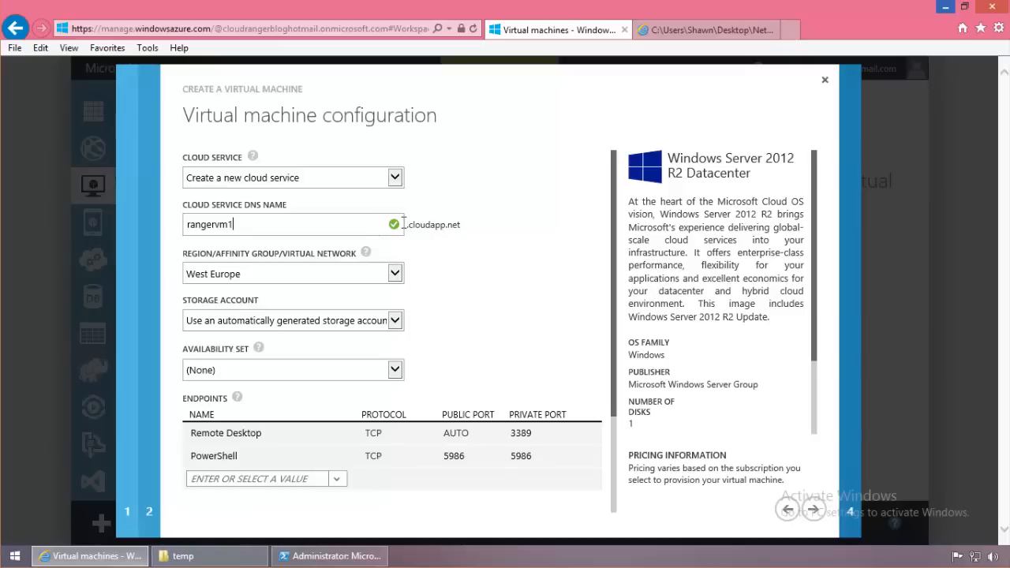
Place the virtual machine in the virtual network rangervnet1, keeping the subnet Subnet-web(192.168.1.0/24)
{"action": "left_click", "coordinate": [397, 274]}
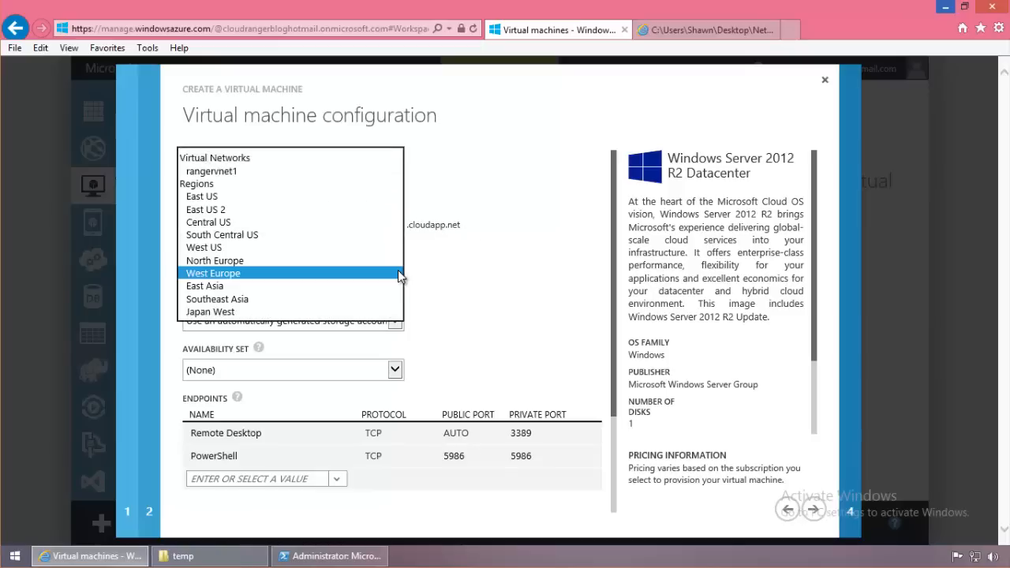
{"action": "left_click", "coordinate": [265, 173]}
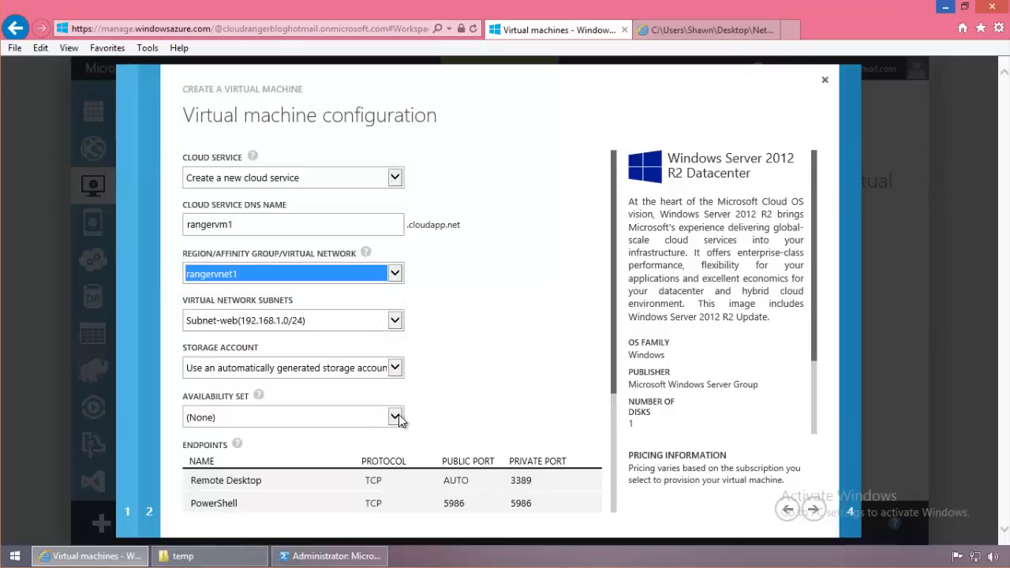
{"action": "left_click", "coordinate": [395, 321]}
{"action": "left_click", "coordinate": [489, 338]}
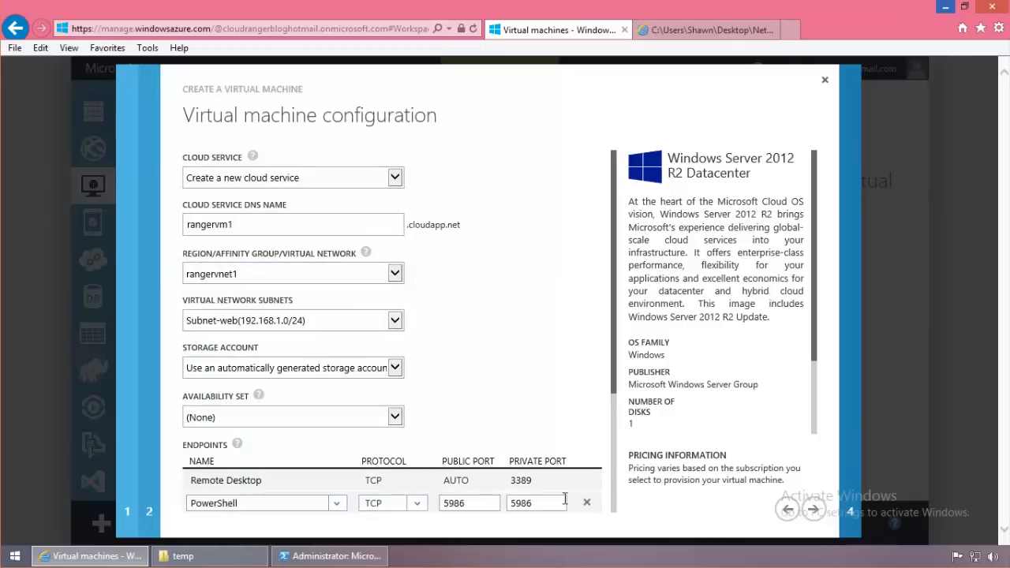
Add an HTTP endpoint over TCP with public port 80 and private port 80
{"action": "left_click_drag", "start_coordinate": [613, 371], "coordinate": [611, 491]}
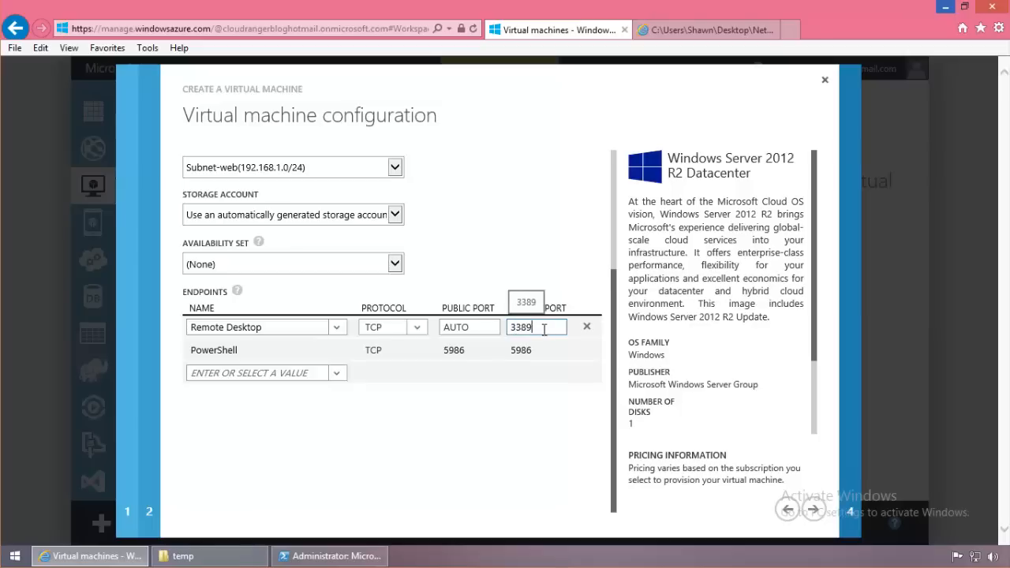
{"action": "left_click", "coordinate": [337, 374]}
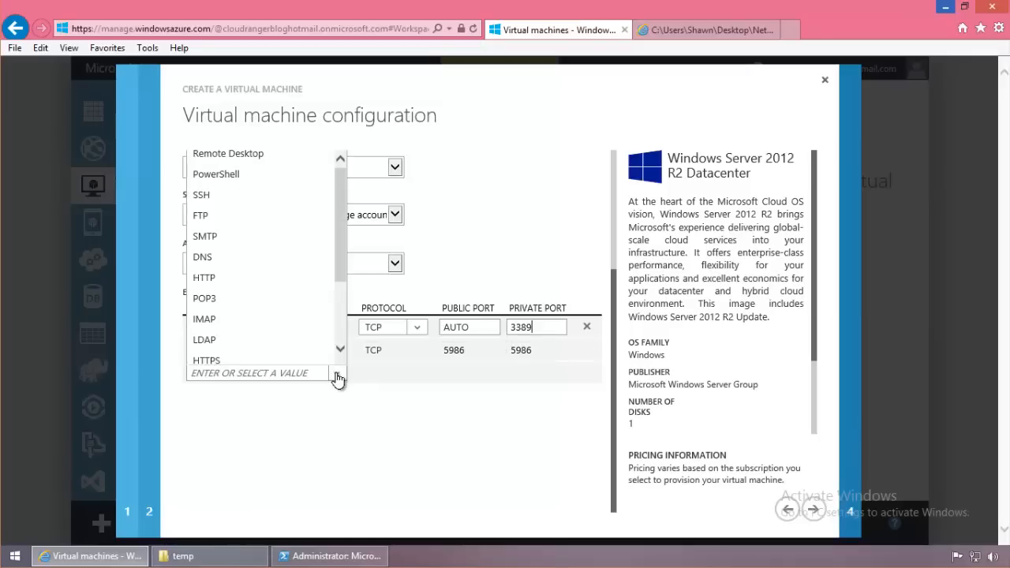
{"action": "left_click", "coordinate": [251, 283]}
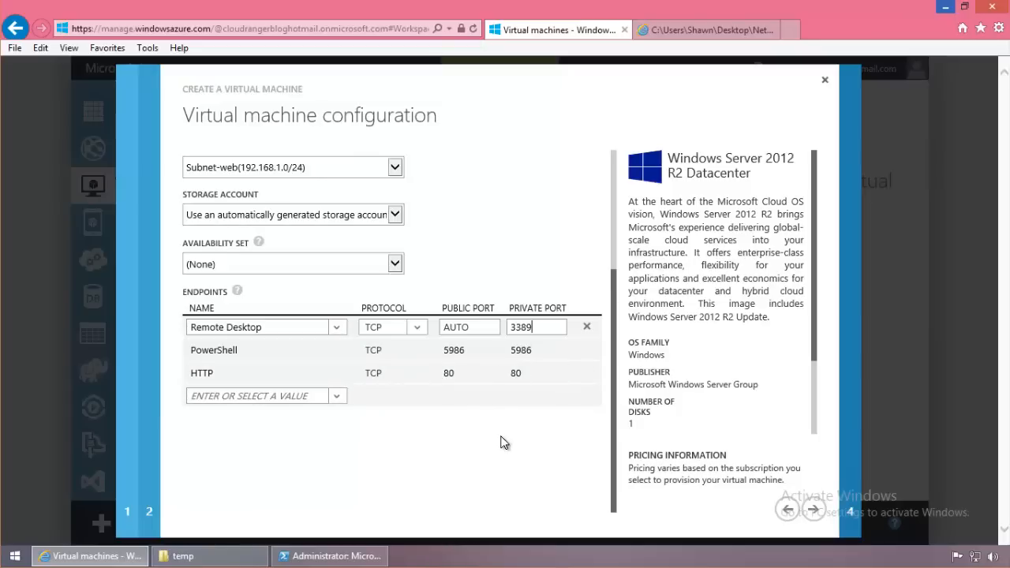
{"action": "left_click", "coordinate": [455, 373]}
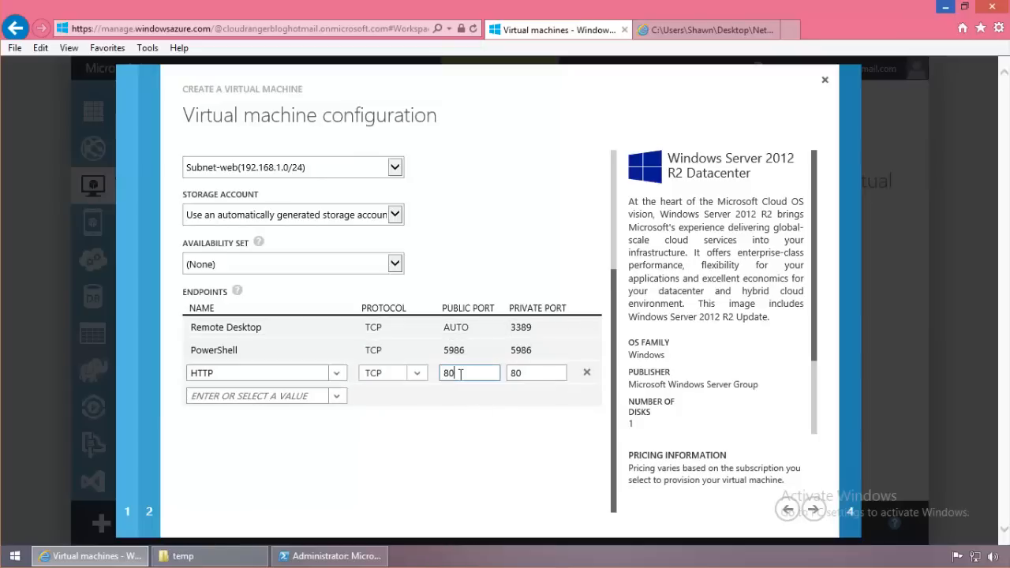
{"action": "left_click", "coordinate": [537, 371]}
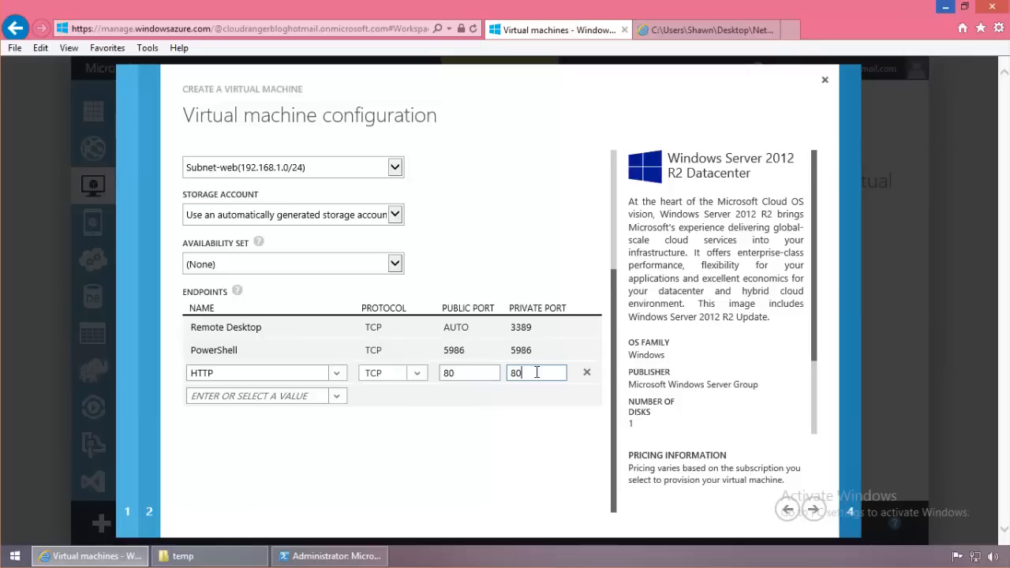
Add a custom TCP endpoint named testtest with public port 34544 and private port 34545
{"action": "left_click", "coordinate": [297, 399]}
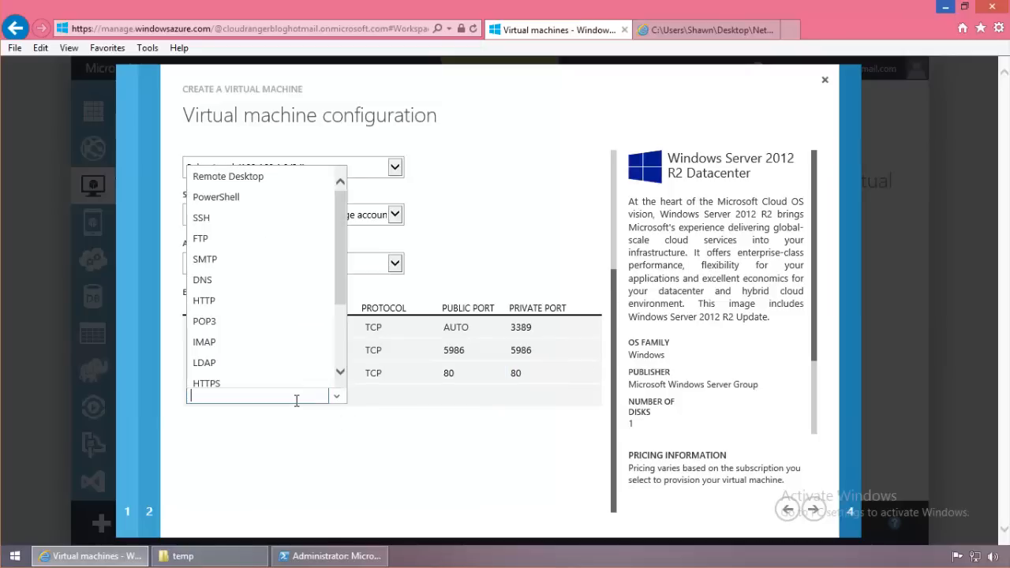
{"action": "type", "text": "testtest"}
{"action": "left_click", "coordinate": [382, 406]}
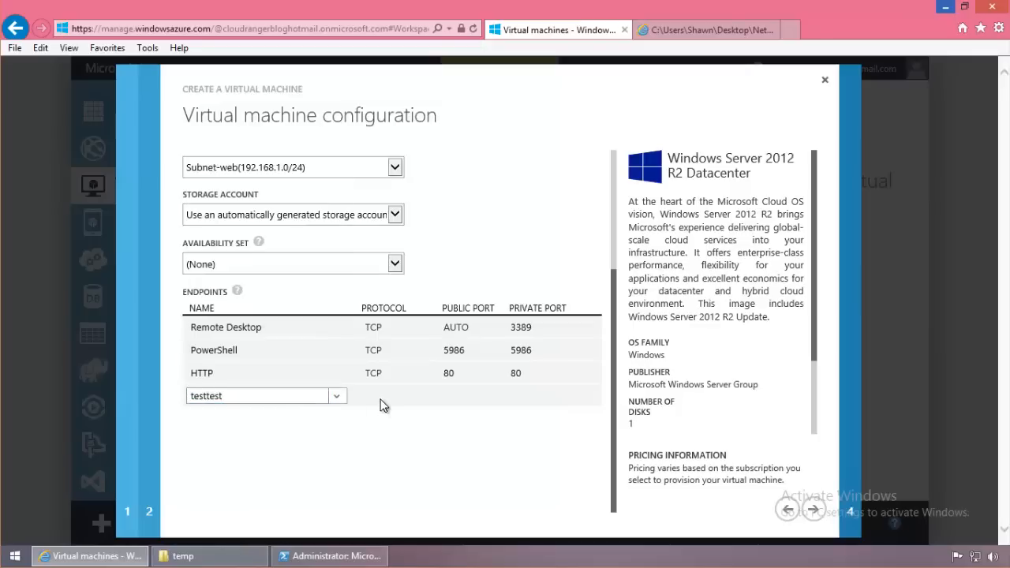
{"action": "left_click", "coordinate": [478, 397]}
{"action": "left_click", "coordinate": [478, 397]}
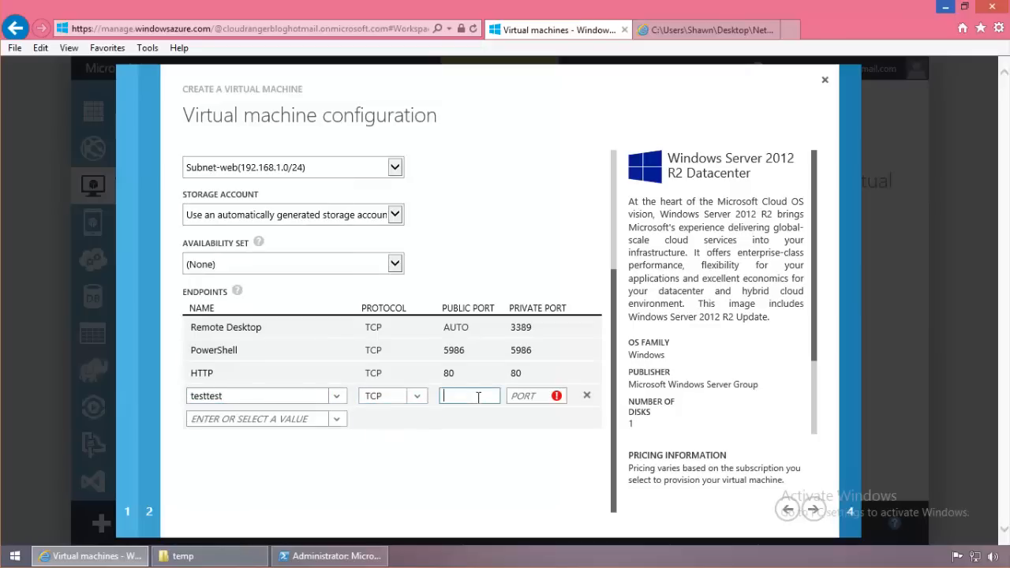
{"action": "type", "text": "345445"}
{"action": "key", "text": "BackSpace"}
{"action": "key", "text": "Tab"}
{"action": "type", "text": "34545"}
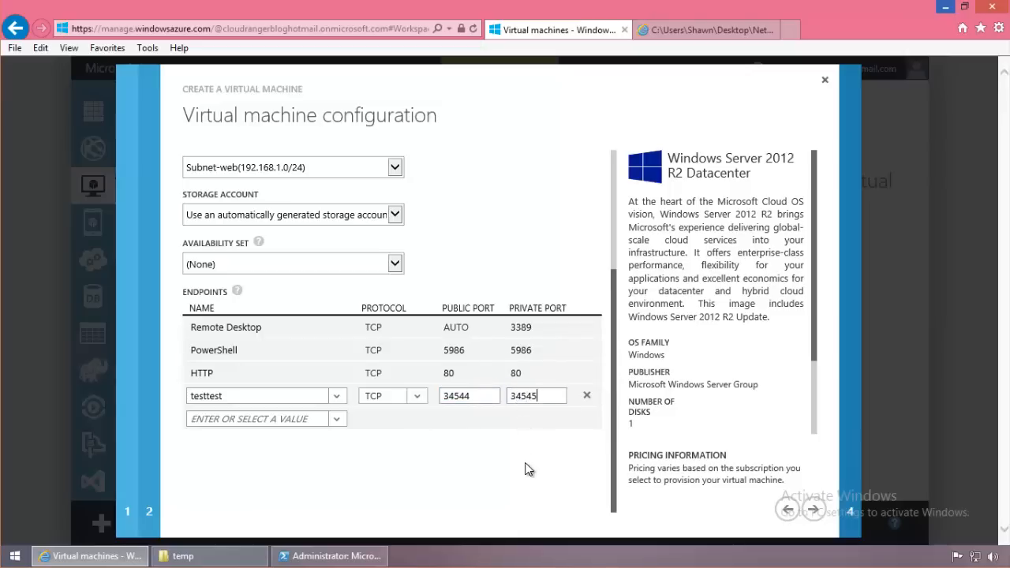
{"action": "left_click", "coordinate": [517, 458]}
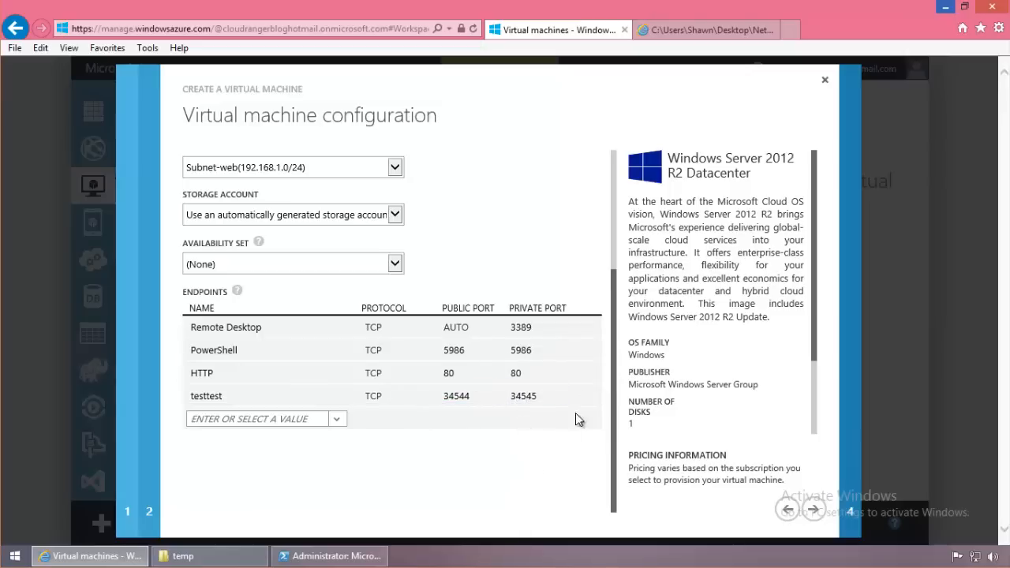
Look through the predefined endpoint choices and remove the testtest endpoint
{"action": "left_click", "coordinate": [338, 420]}
{"action": "scroll", "coordinate": [292, 311], "scroll_direction": "down", "scroll_amount": 2}
{"action": "scroll", "coordinate": [293, 328], "scroll_direction": "up", "scroll_amount": 1}
{"action": "scroll", "coordinate": [293, 333], "scroll_direction": "up", "scroll_amount": 4}
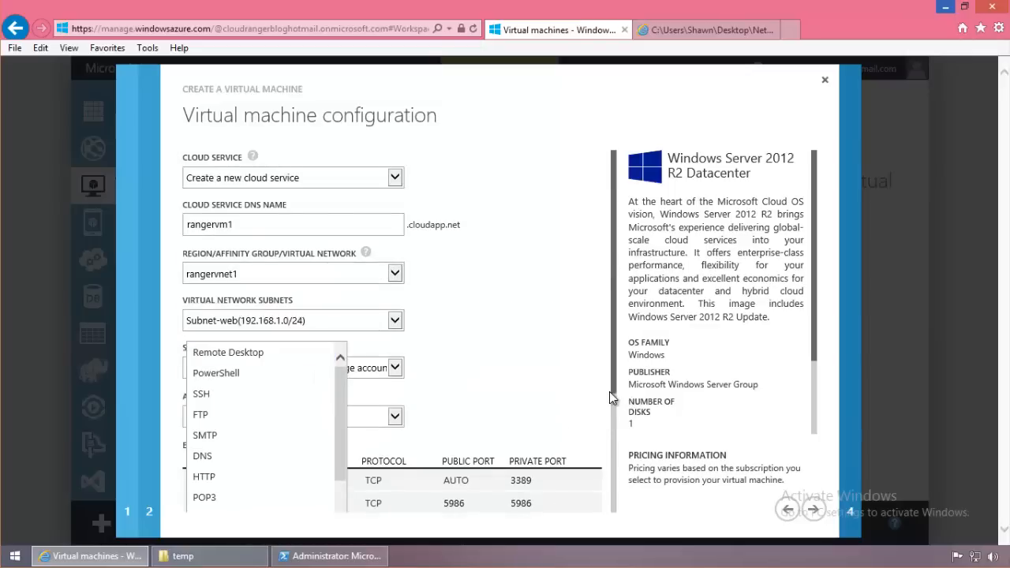
{"action": "left_click_drag", "start_coordinate": [613, 384], "coordinate": [574, 484]}
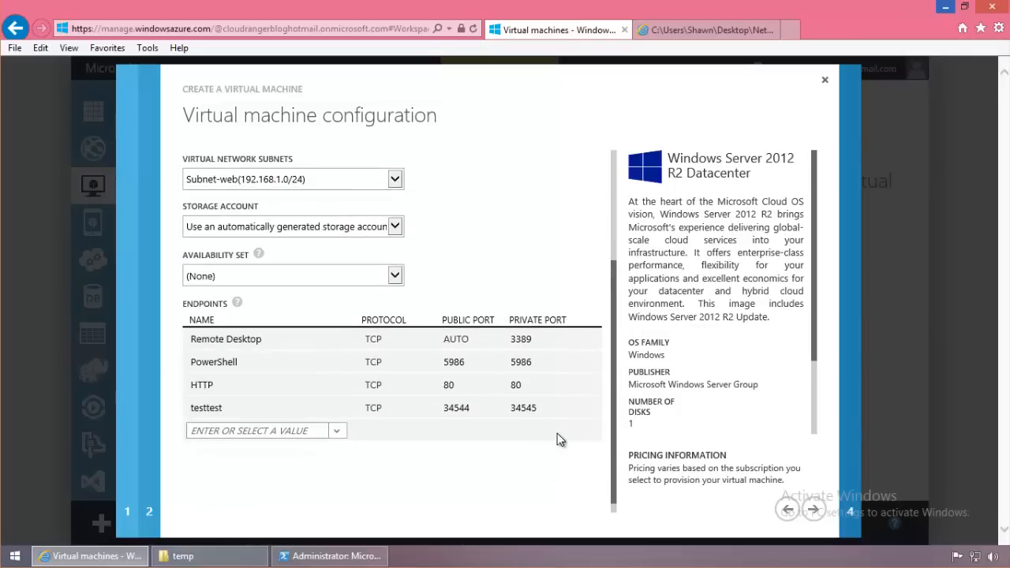
{"action": "mouse_move", "coordinate": [247, 416]}
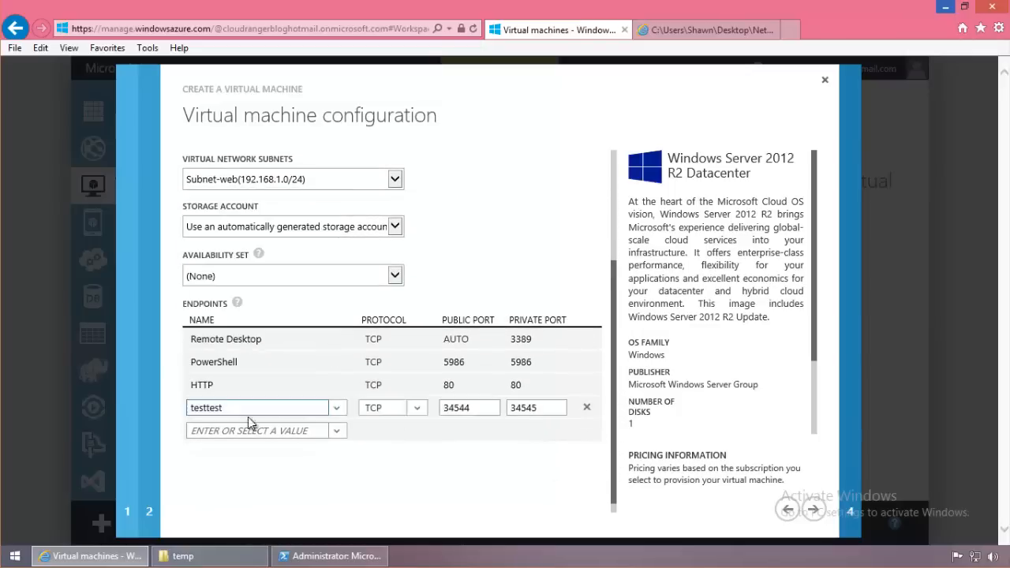
{"action": "left_click", "coordinate": [586, 409]}
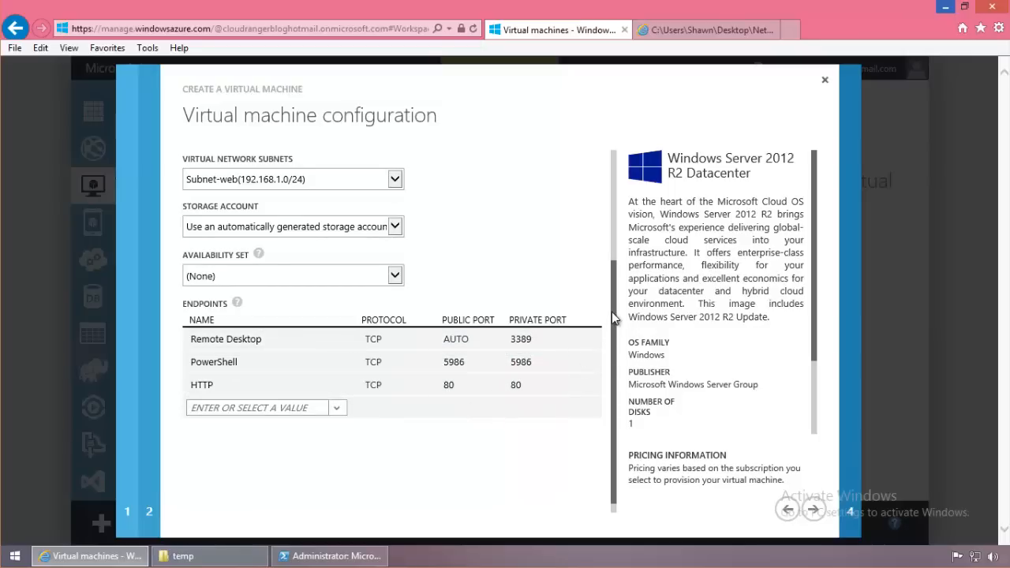
Continue to the extensions settings, create the virtual machine with the VM Agent installed, and dismiss the completion notification
{"action": "left_click_drag", "start_coordinate": [612, 303], "coordinate": [597, 337]}
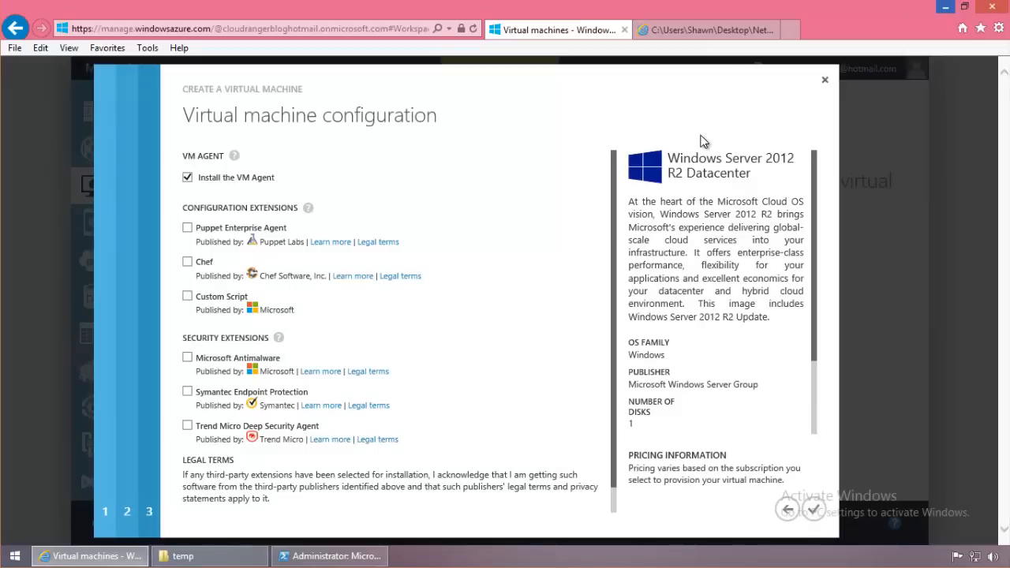
{"action": "left_click", "coordinate": [821, 517]}
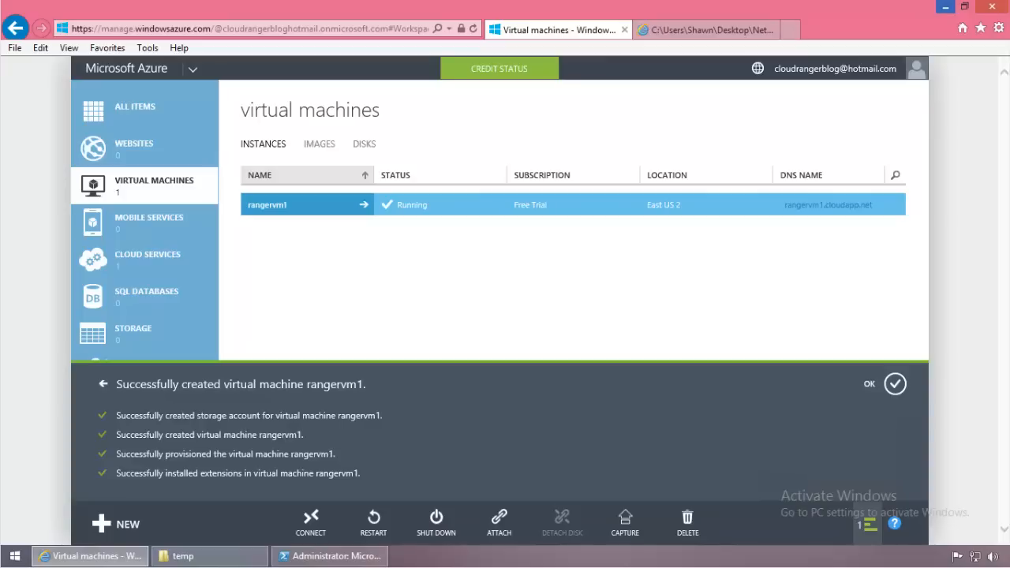
{"action": "left_click", "coordinate": [895, 386]}
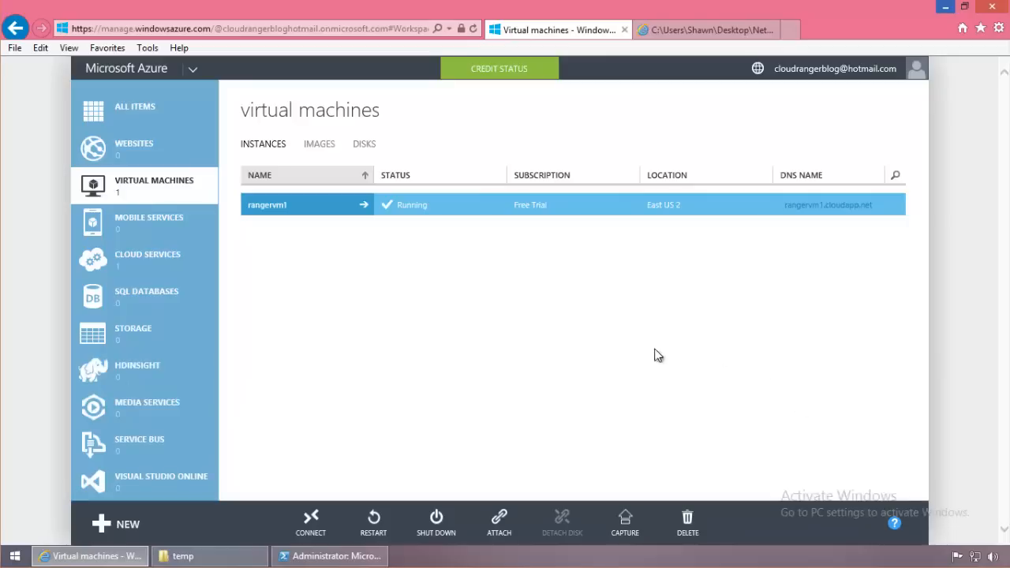
Examine the host name and the public and internal IP addresses on rangervm1's dashboard, and switch to Azure PowerShell to compare the subnet prefix
{"action": "left_click", "coordinate": [280, 213]}
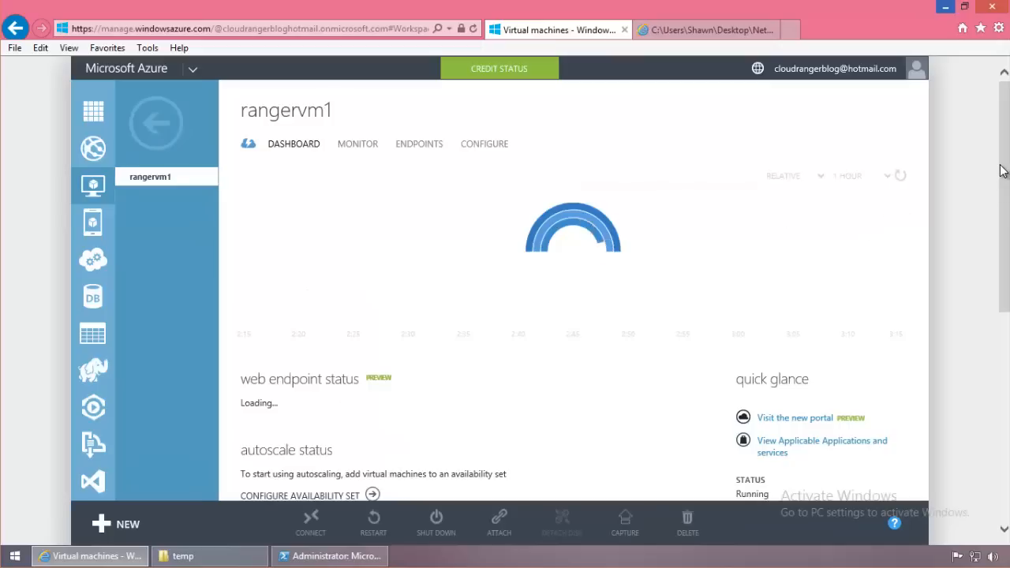
{"action": "left_click_drag", "start_coordinate": [1003, 168], "coordinate": [997, 383]}
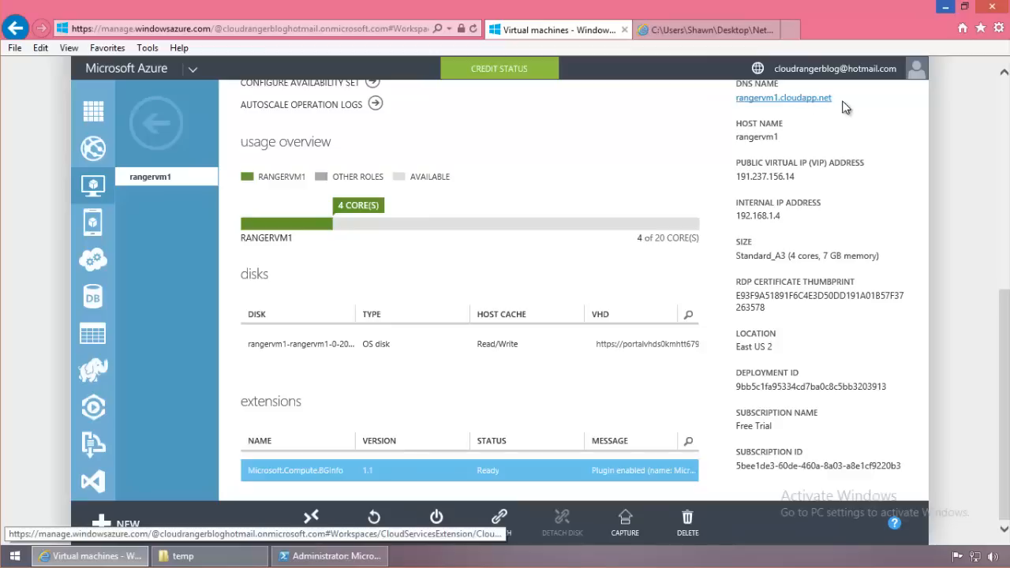
{"action": "left_click_drag", "start_coordinate": [785, 138], "coordinate": [751, 139]}
{"action": "left_click", "coordinate": [805, 169]}
{"action": "left_click_drag", "start_coordinate": [826, 163], "coordinate": [796, 176]}
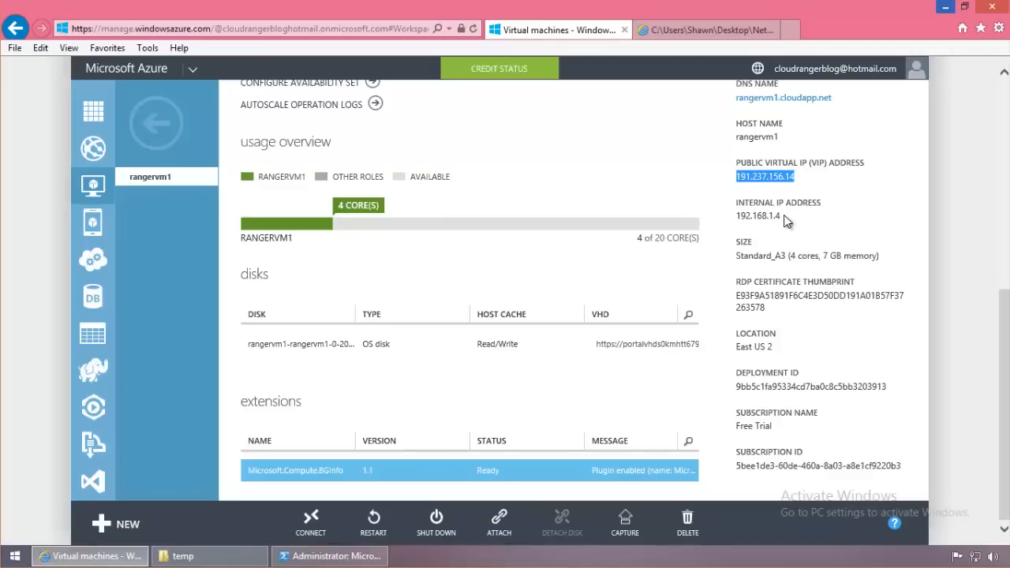
{"action": "left_click_drag", "start_coordinate": [783, 217], "coordinate": [736, 218]}
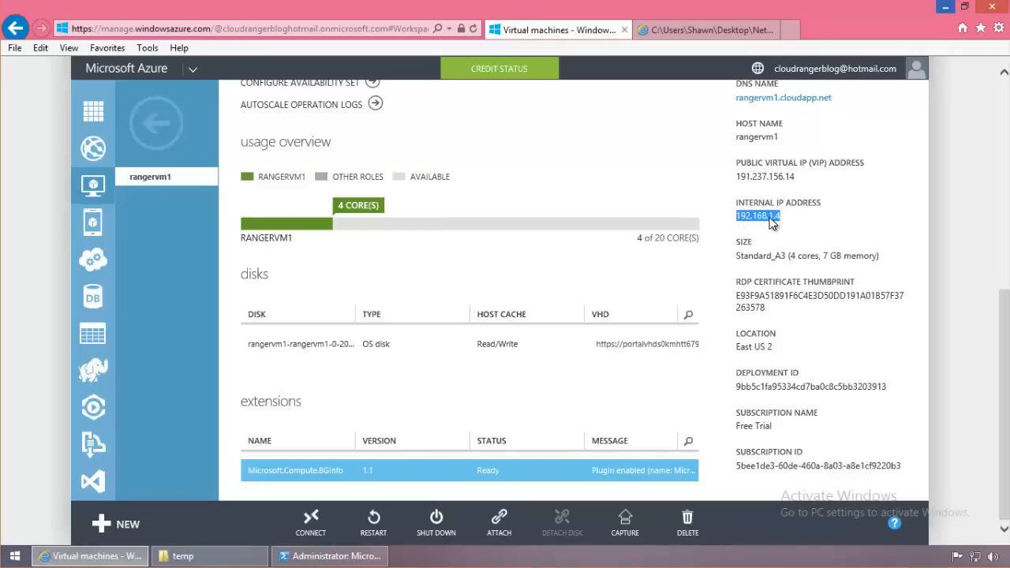
{"action": "left_click", "coordinate": [347, 556]}
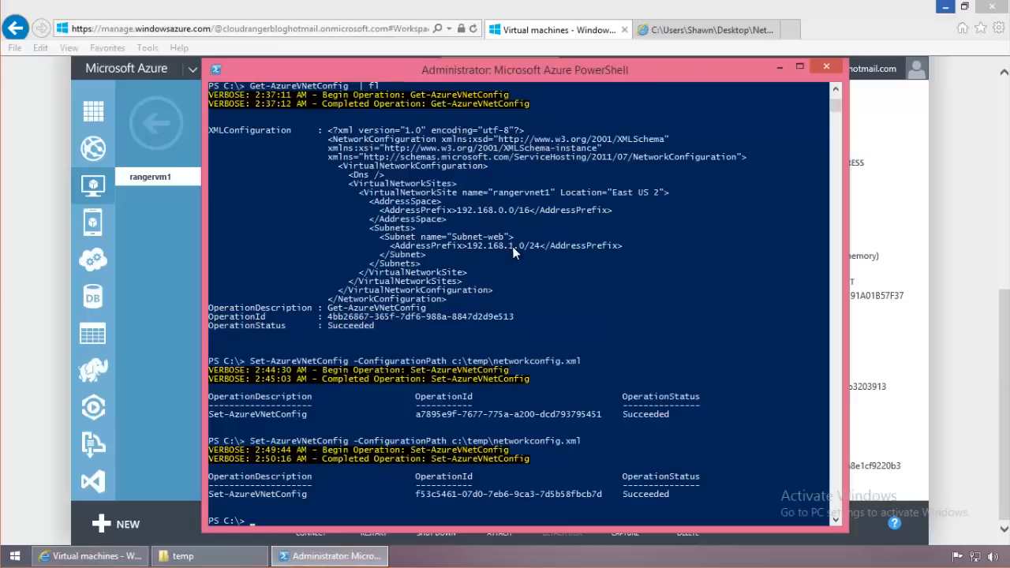
Compare the Subnet-web address prefix in the network configuration output with rangervm1's internal IP address on its dashboard
{"action": "left_click_drag", "start_coordinate": [468, 246], "coordinate": [520, 247]}
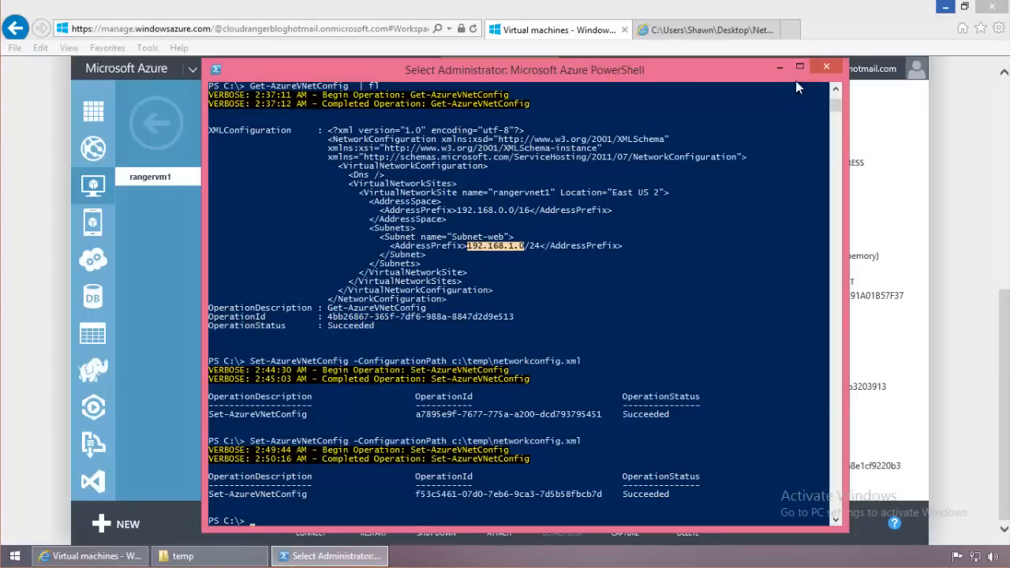
{"action": "left_click", "coordinate": [778, 70]}
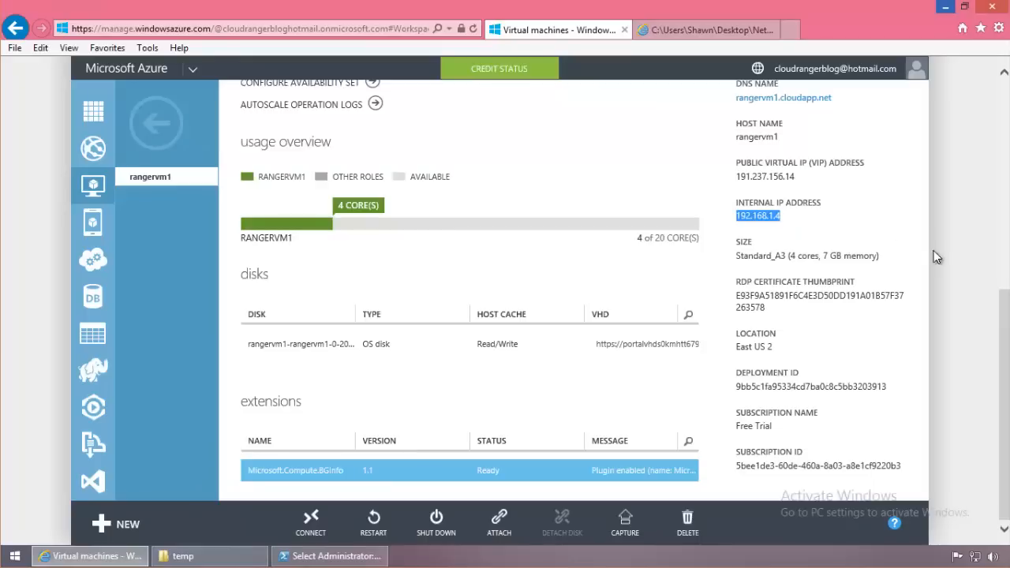
{"action": "left_click_drag", "start_coordinate": [786, 220], "coordinate": [745, 216]}
{"action": "left_click", "coordinate": [845, 236]}
{"action": "scroll", "coordinate": [791, 236], "scroll_direction": "up", "scroll_amount": 3}
{"action": "scroll", "coordinate": [790, 234], "scroll_direction": "up", "scroll_amount": 3}
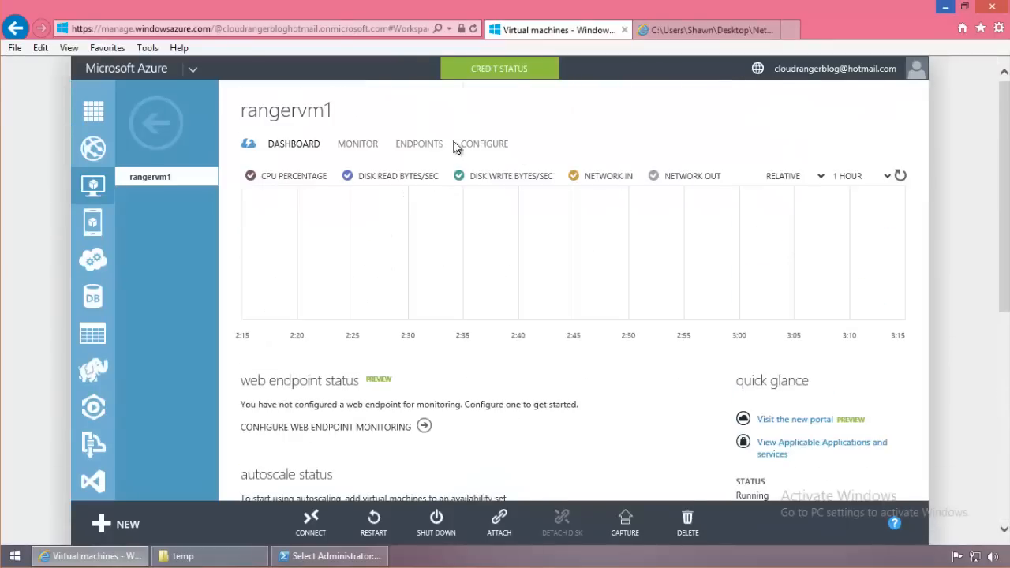
Examine rangervm1's endpoints, checking the public ports of the Remote Desktop and HTTP entries
{"action": "left_click", "coordinate": [424, 144]}
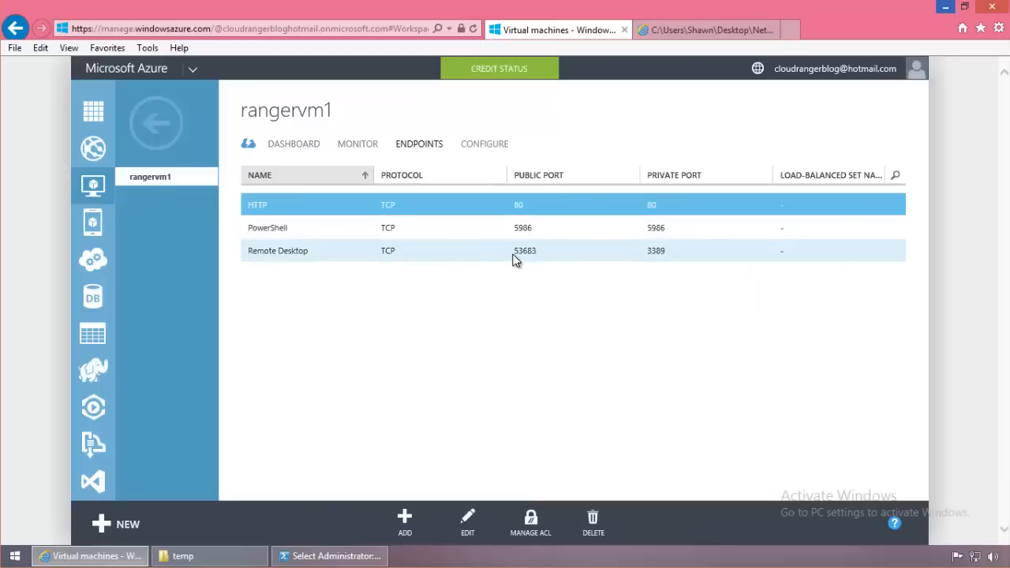
{"action": "mouse_move", "coordinate": [515, 251]}
{"action": "left_mouse_down"}
{"action": "mouse_move", "coordinate": [545, 252]}
{"action": "mouse_move", "coordinate": [525, 265]}
{"action": "left_mouse_up"}
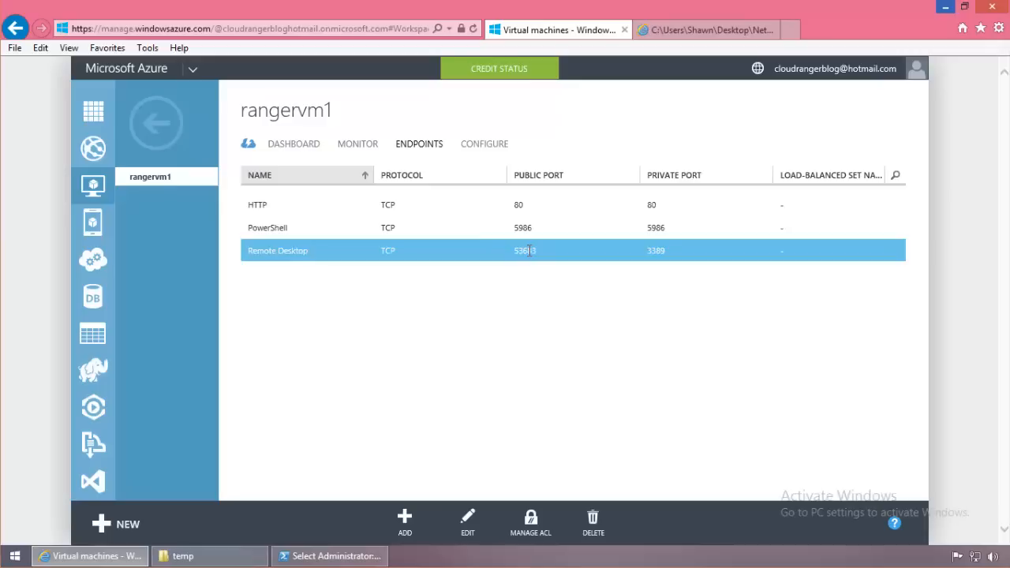
{"action": "double_click", "coordinate": [523, 205]}
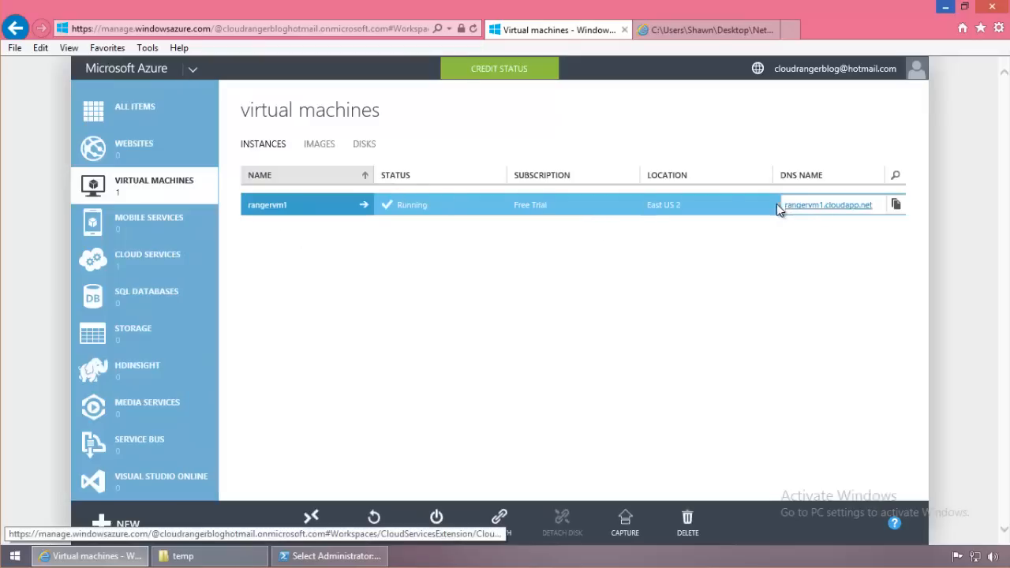
Switch to Azure PowerShell and ping rangervm1.cloudapp.net
{"action": "left_click", "coordinate": [353, 557]}
{"action": "left_click_drag", "start_coordinate": [659, 73], "coordinate": [555, 73]}
{"action": "left_click", "coordinate": [643, 287]}
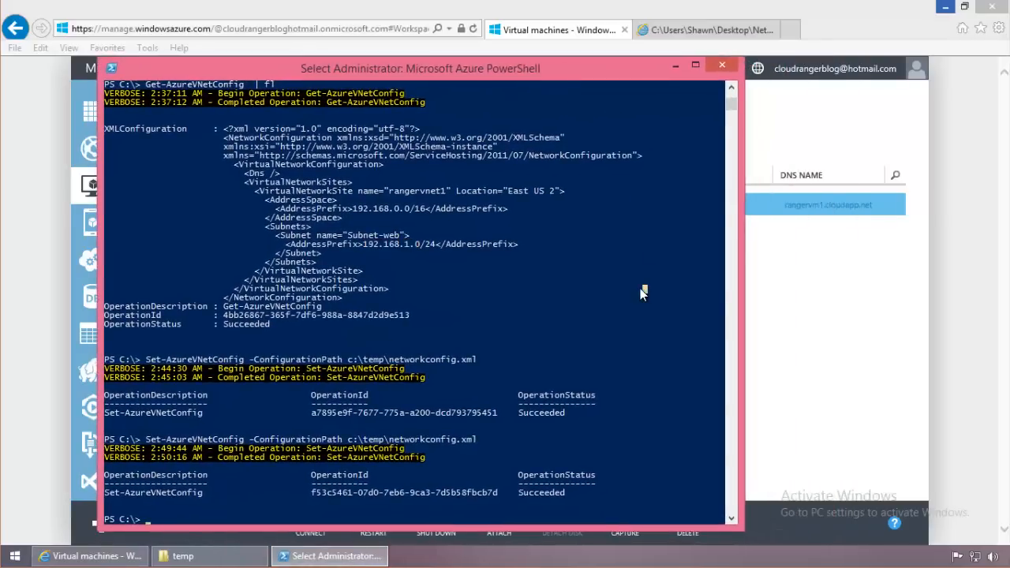
{"action": "type", "text": "ping rangervm1.cloudapp.net"}
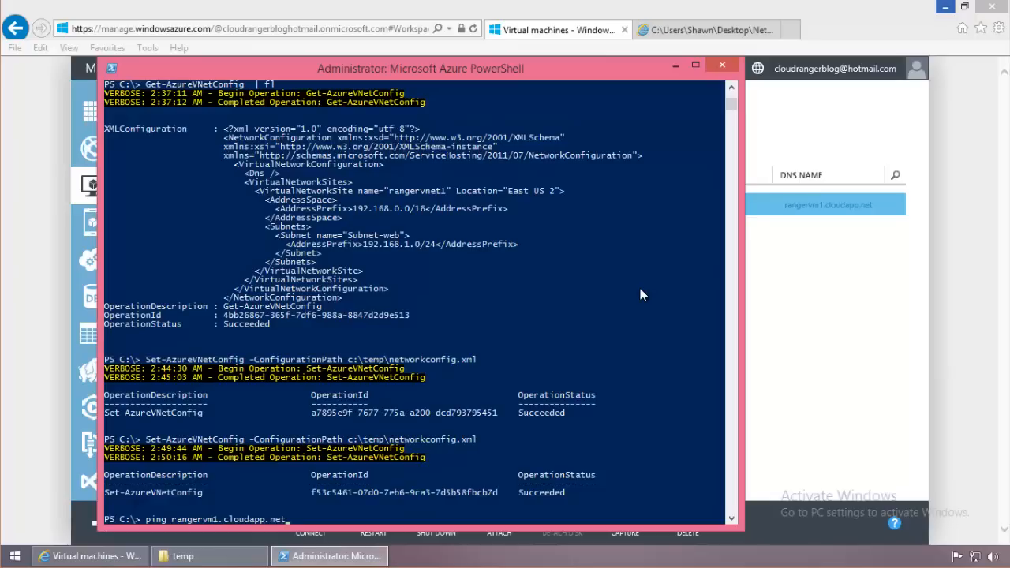
{"action": "key", "text": "Return"}
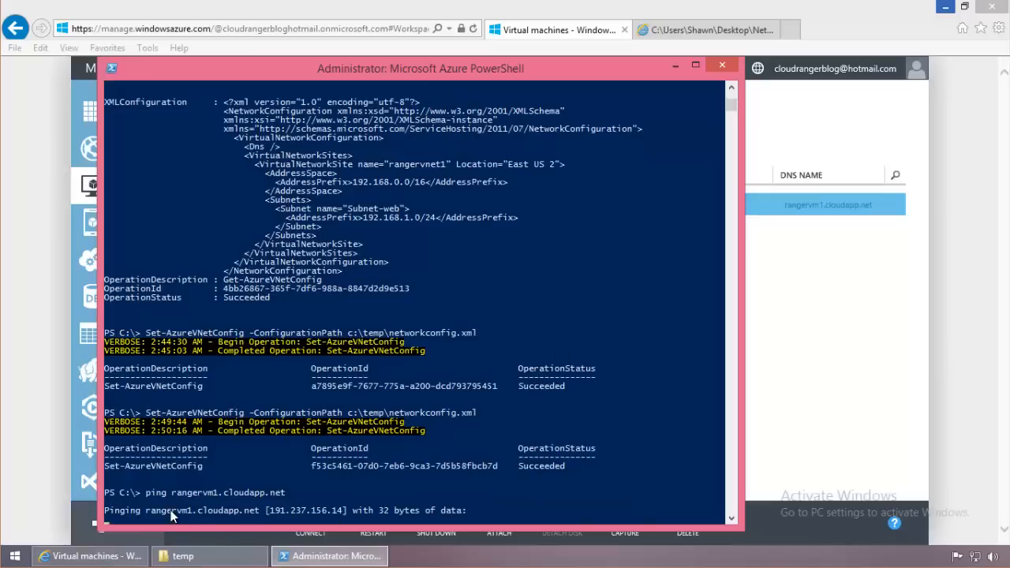
Compare the IP address resolved by the ping with the public virtual IP address on rangervm1's dashboard
{"action": "left_click_drag", "start_coordinate": [151, 511], "coordinate": [348, 500]}
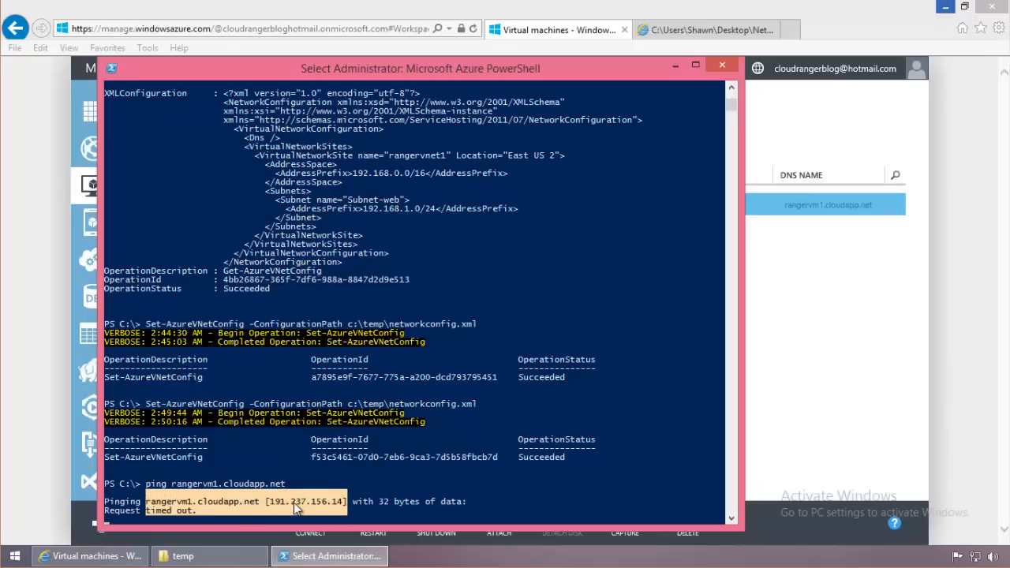
{"action": "left_click", "coordinate": [340, 505]}
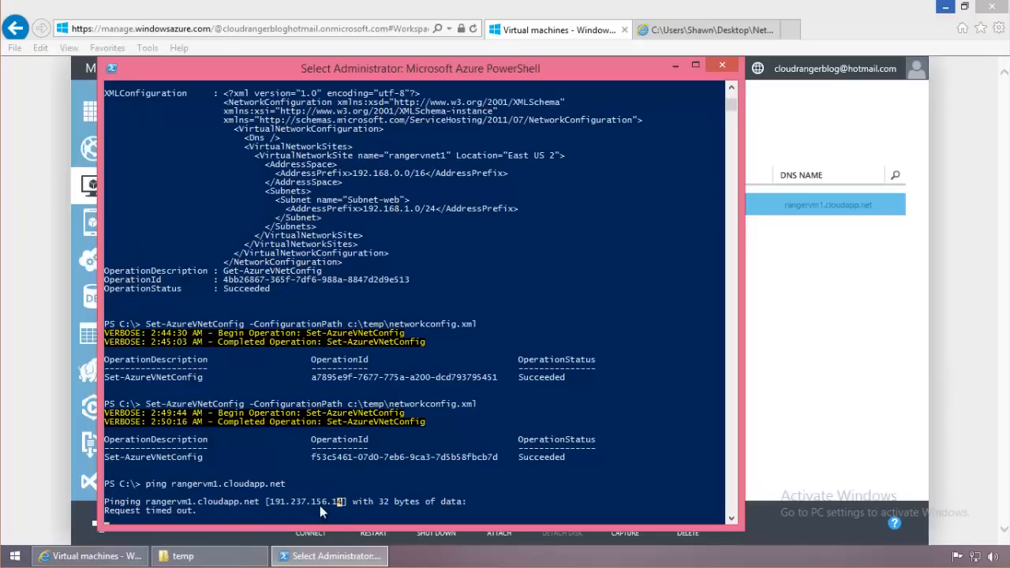
{"action": "left_click", "coordinate": [799, 352]}
{"action": "left_click", "coordinate": [351, 209]}
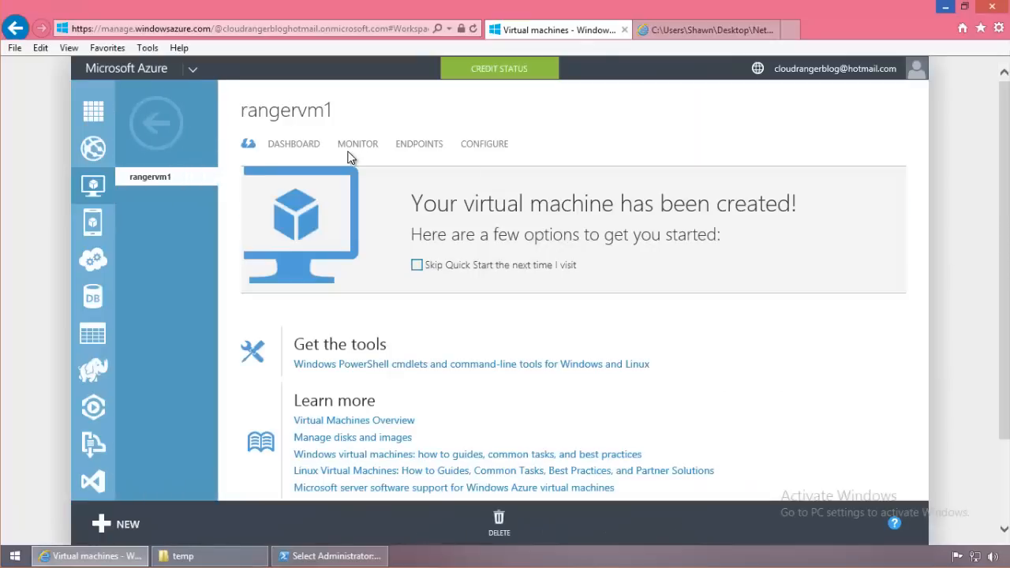
{"action": "left_click", "coordinate": [294, 150]}
{"action": "scroll", "coordinate": [881, 288], "scroll_direction": "down", "scroll_amount": 3}
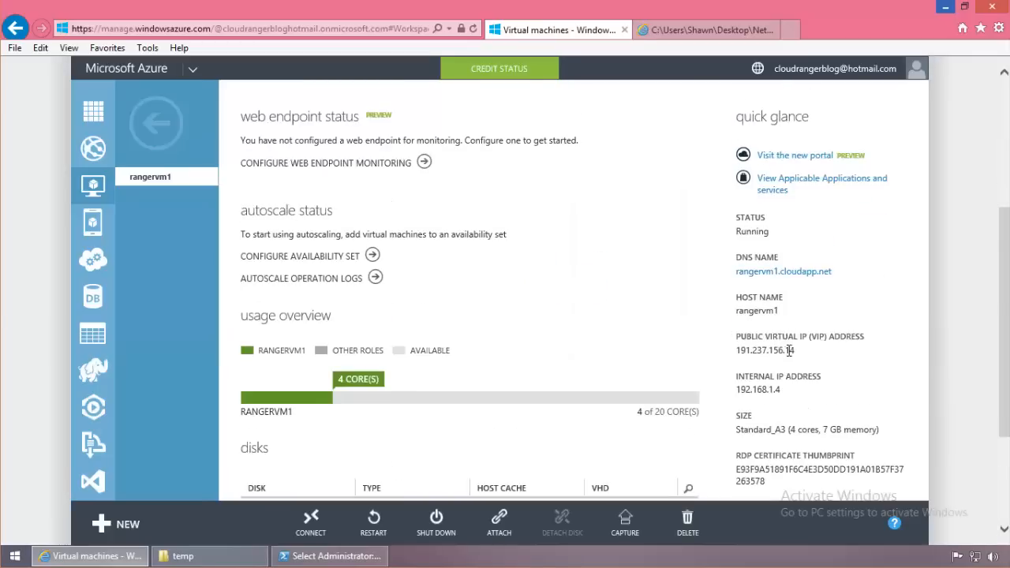
{"action": "left_click", "coordinate": [330, 556]}
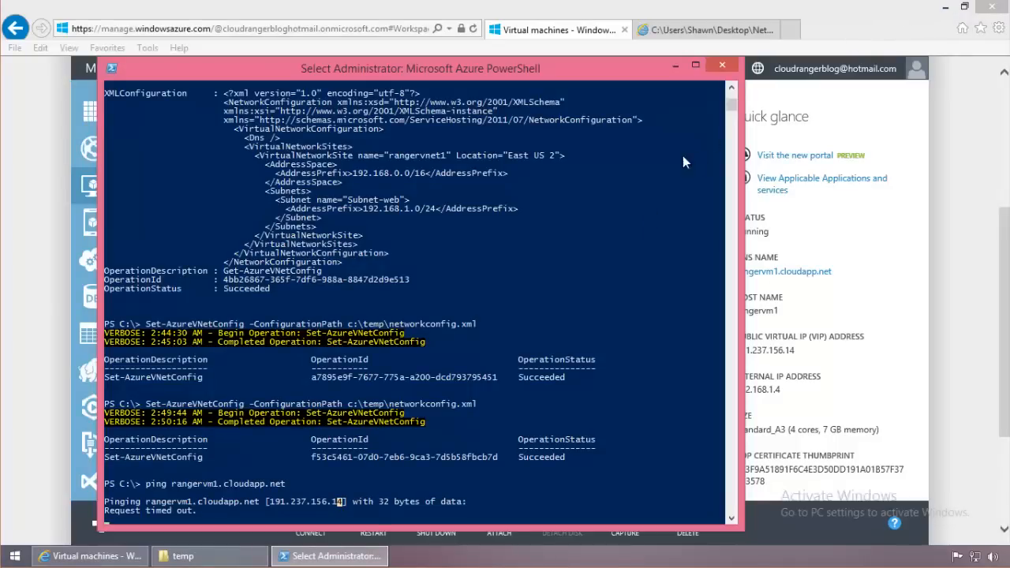
{"action": "left_click", "coordinate": [964, 254]}
Request a connection to rangervm1 from the virtual machines list and save rangervm1.rdp to the Desktop
{"action": "scroll", "coordinate": [975, 228], "scroll_direction": "up", "scroll_amount": 4}
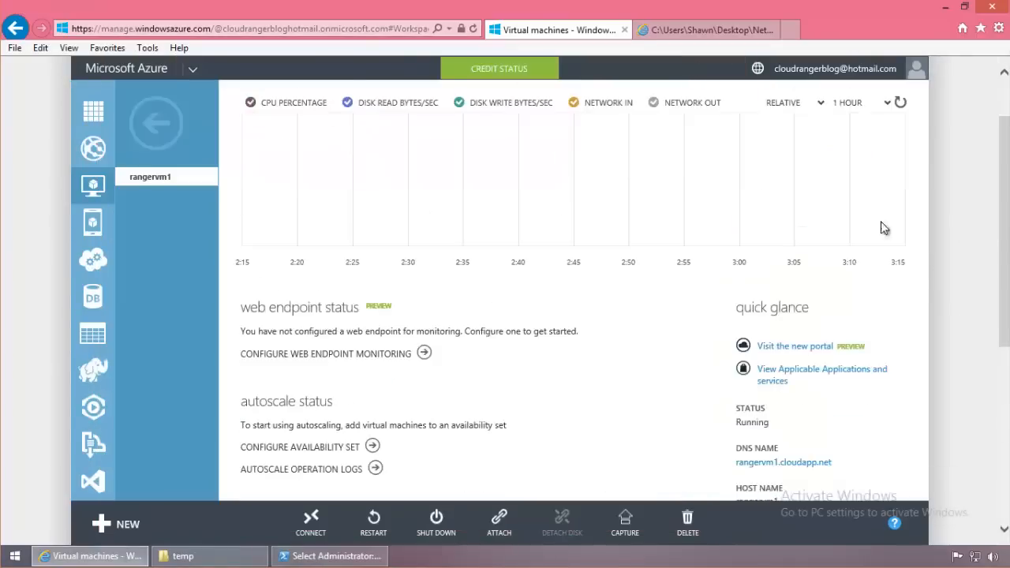
{"action": "left_click", "coordinate": [157, 122]}
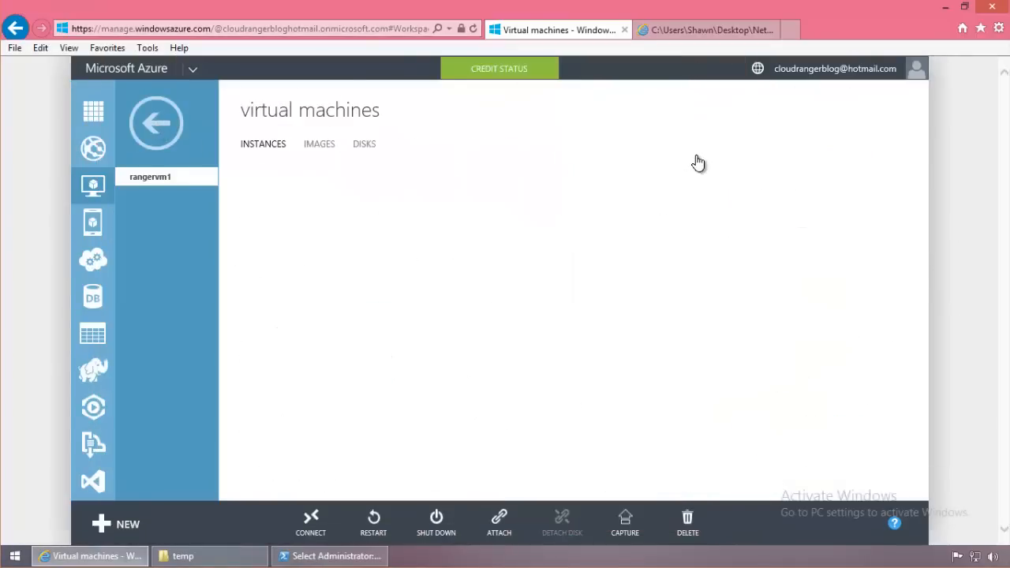
{"action": "left_click", "coordinate": [533, 204]}
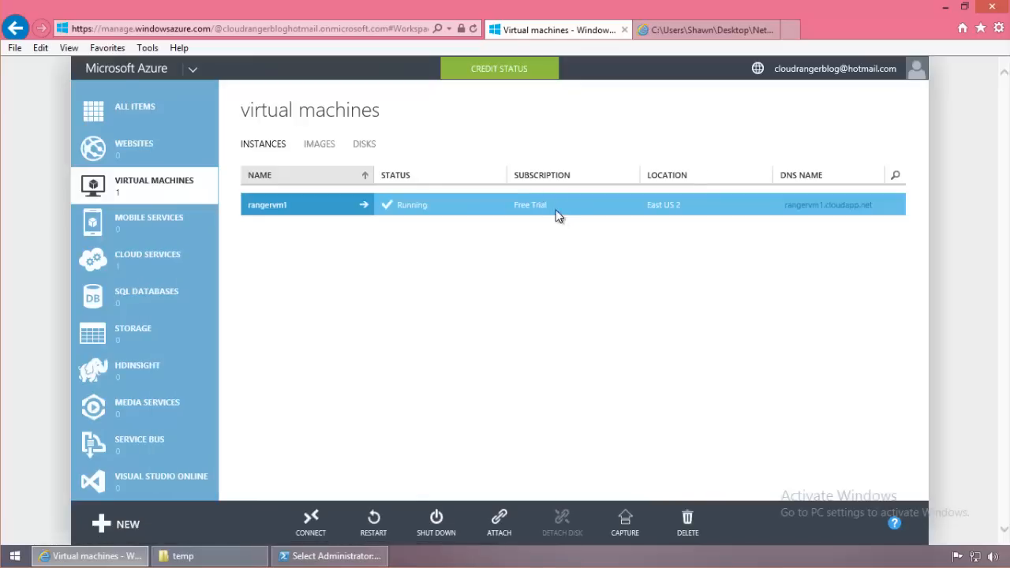
{"action": "left_click", "coordinate": [311, 525]}
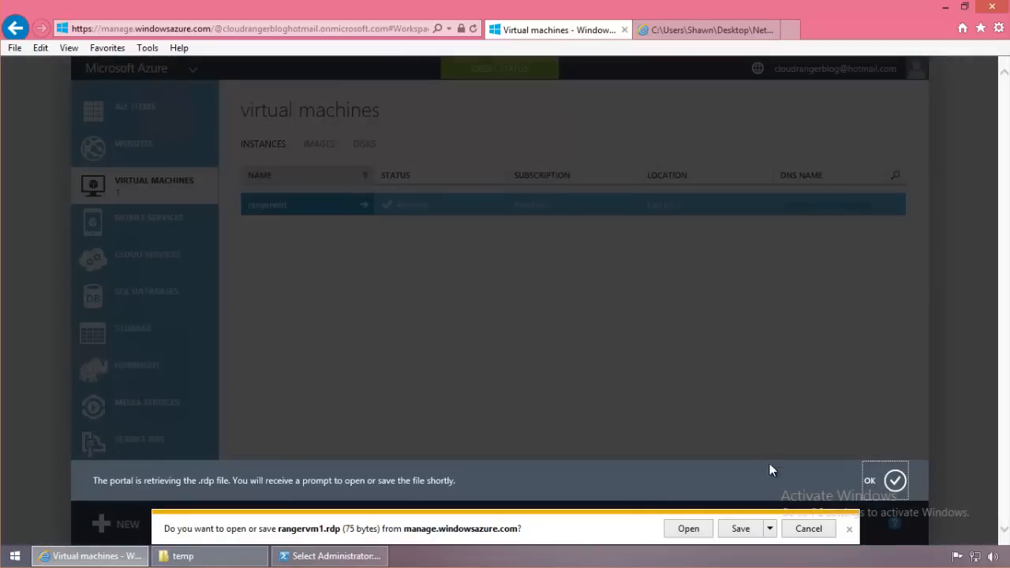
{"action": "left_click", "coordinate": [769, 529]}
{"action": "left_click", "coordinate": [789, 511]}
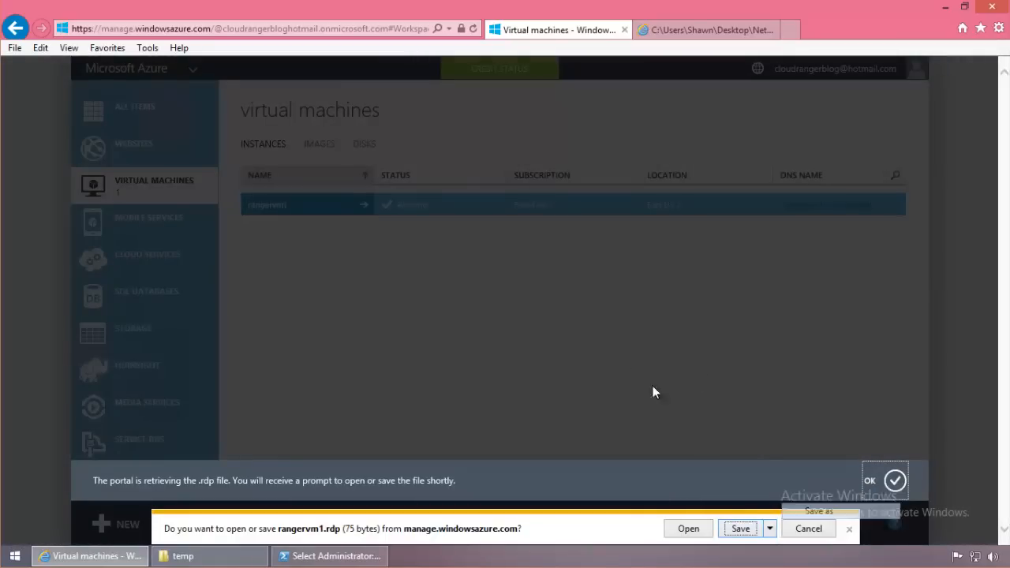
{"action": "left_click", "coordinate": [298, 192]}
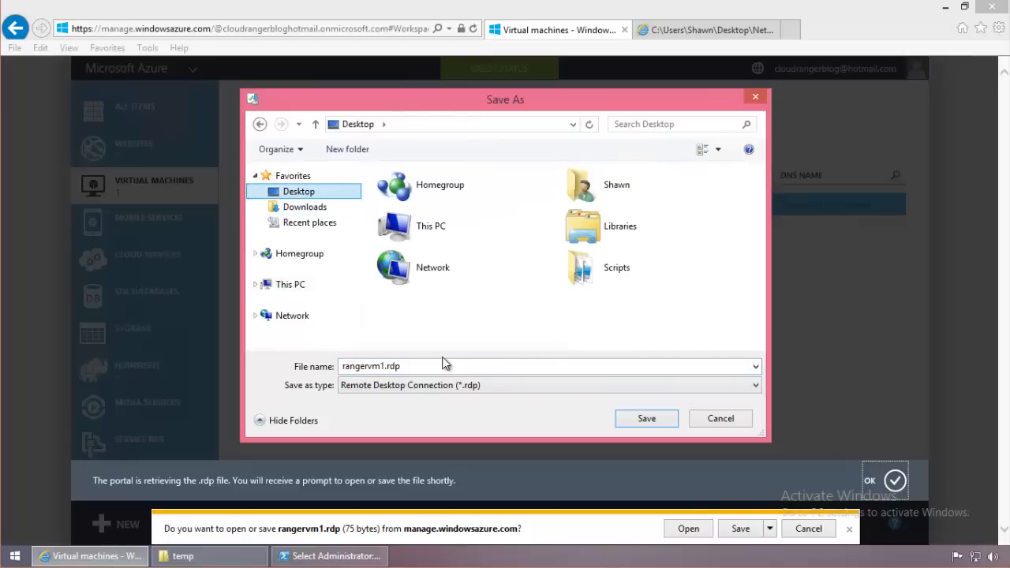
{"action": "left_click", "coordinate": [625, 422]}
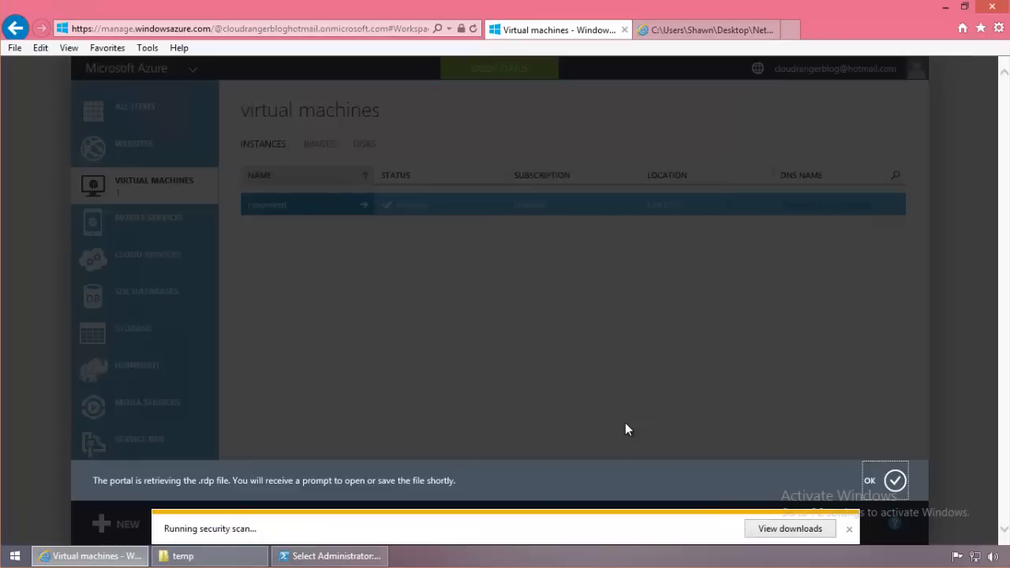
{"action": "left_click", "coordinate": [849, 529]}
{"action": "left_click", "coordinate": [895, 481]}
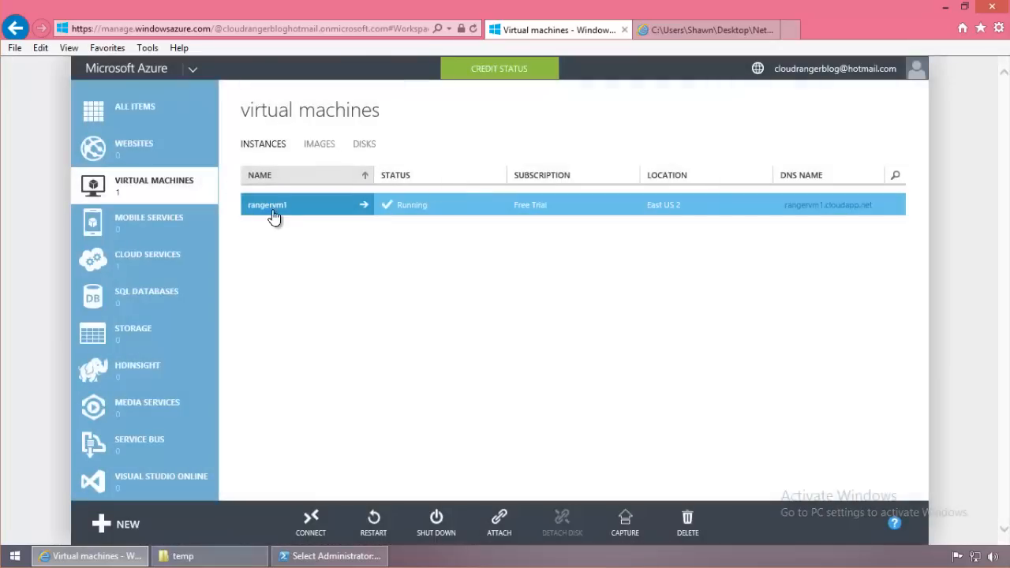
Check the public port of rangervm1's Remote Desktop endpoint
{"action": "left_click", "coordinate": [503, 198]}
{"action": "left_click", "coordinate": [425, 145]}
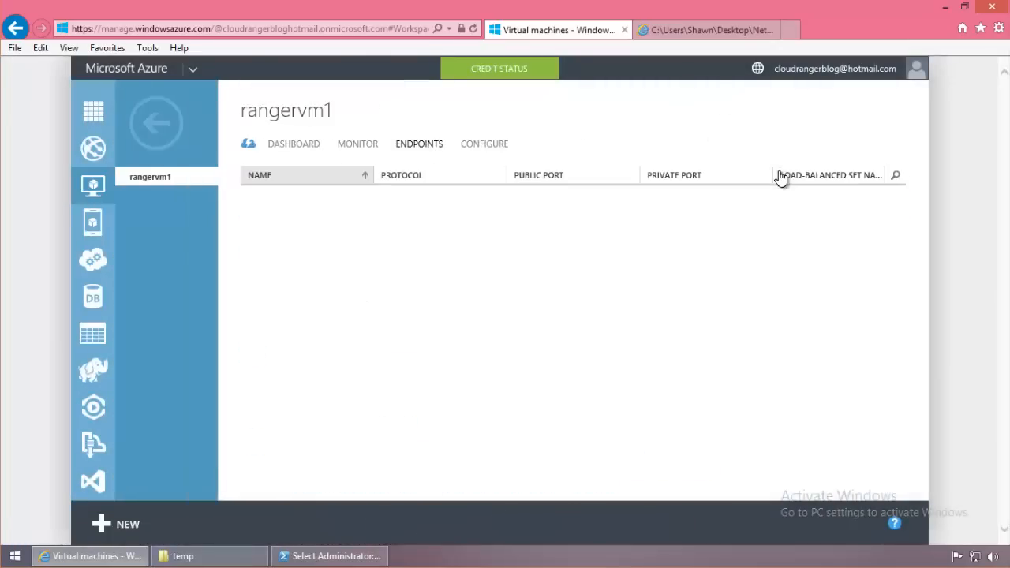
{"action": "left_click_drag", "start_coordinate": [536, 249], "coordinate": [513, 250]}
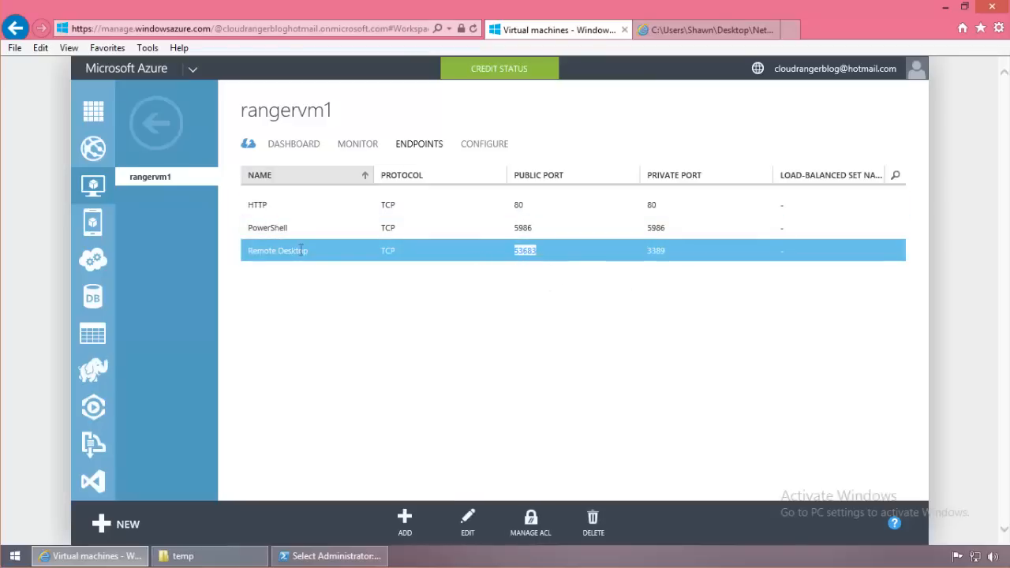
Open rangervm1.rdp from the desktop for editing and examine the computer address and port in its connection settings
{"action": "left_click", "coordinate": [946, 7]}
{"action": "right_click", "coordinate": [28, 345]}
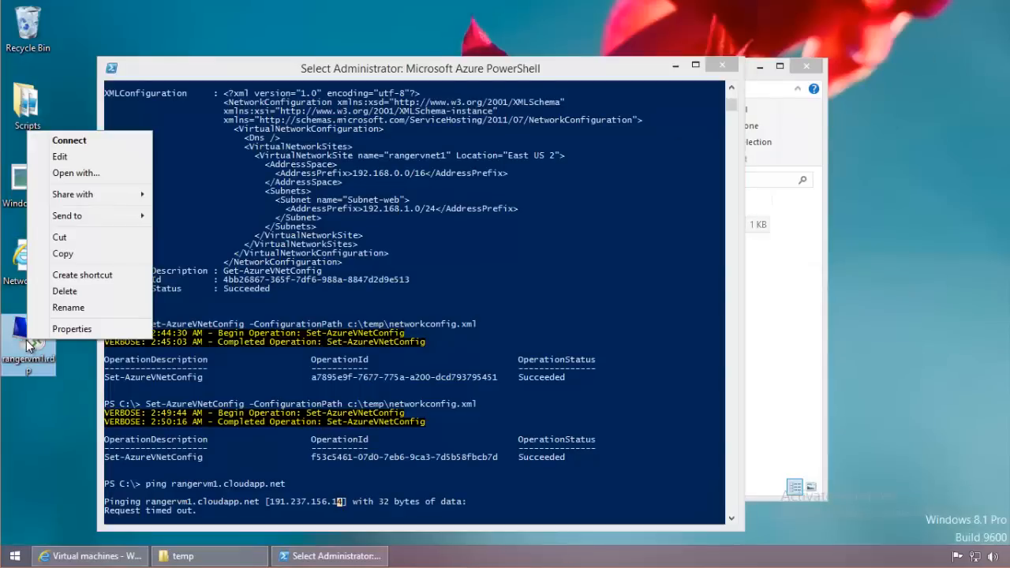
{"action": "left_click", "coordinate": [88, 157]}
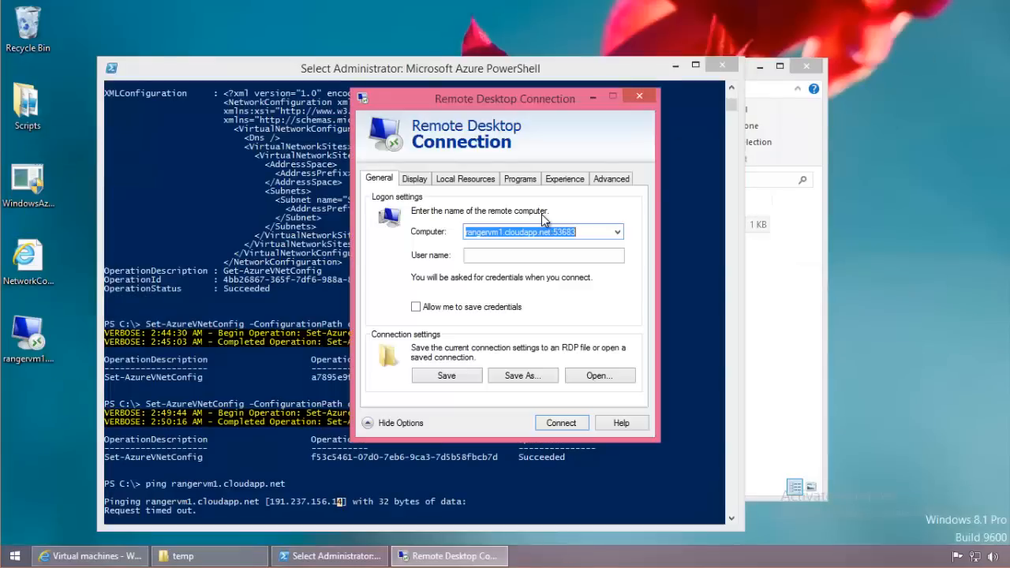
{"action": "left_click", "coordinate": [590, 232]}
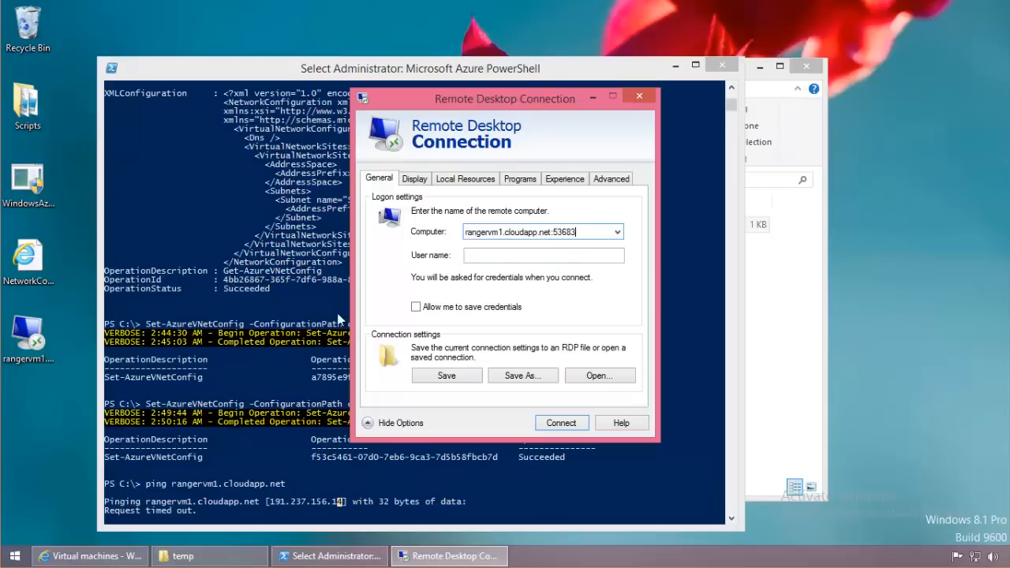
{"action": "left_click_drag", "start_coordinate": [554, 232], "coordinate": [593, 232]}
{"action": "left_click", "coordinate": [595, 232]}
{"action": "left_click_drag", "start_coordinate": [549, 232], "coordinate": [465, 233]}
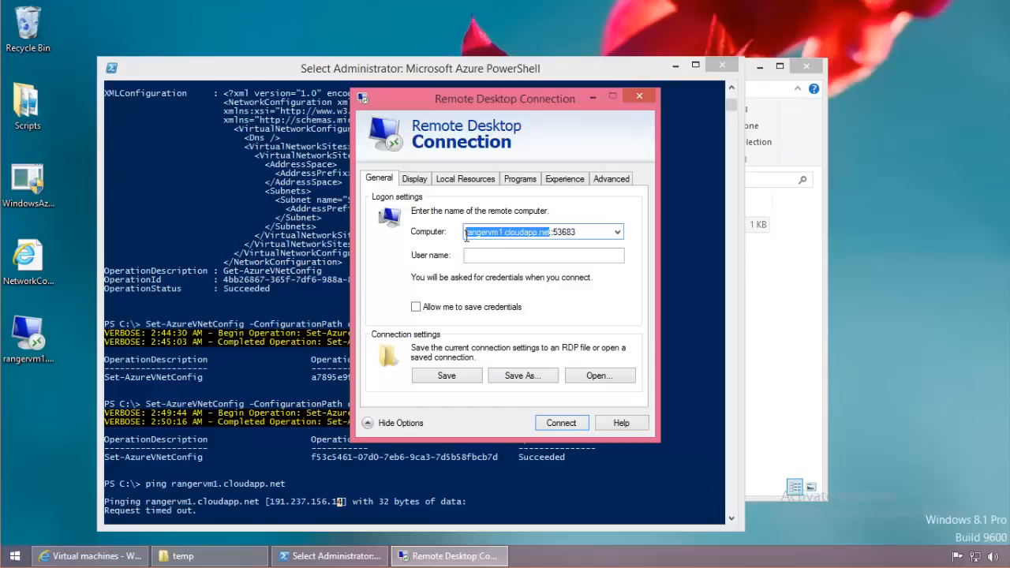
{"action": "left_click", "coordinate": [553, 232]}
{"action": "left_click", "coordinate": [589, 233]}
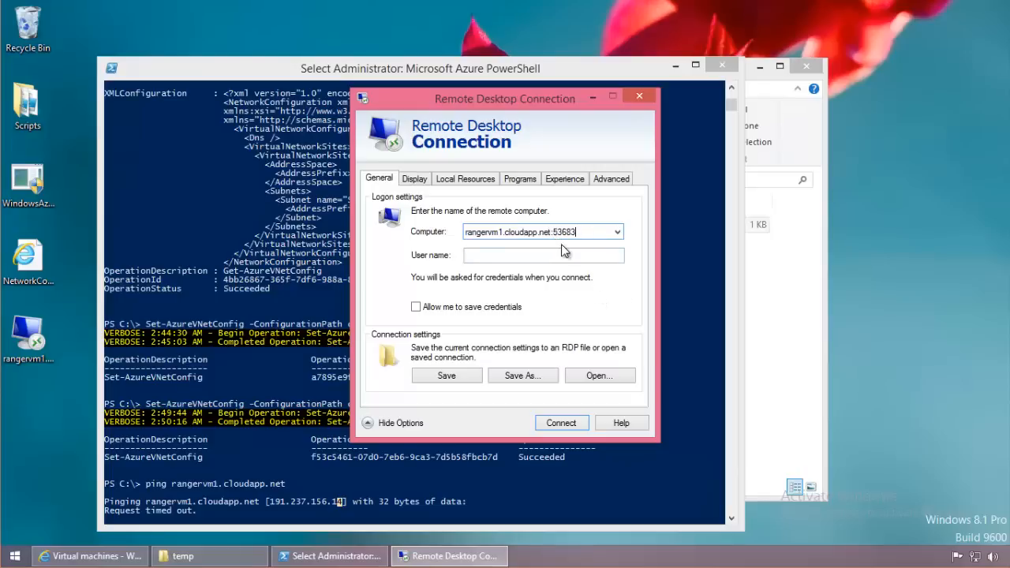
{"action": "double_click", "coordinate": [577, 232]}
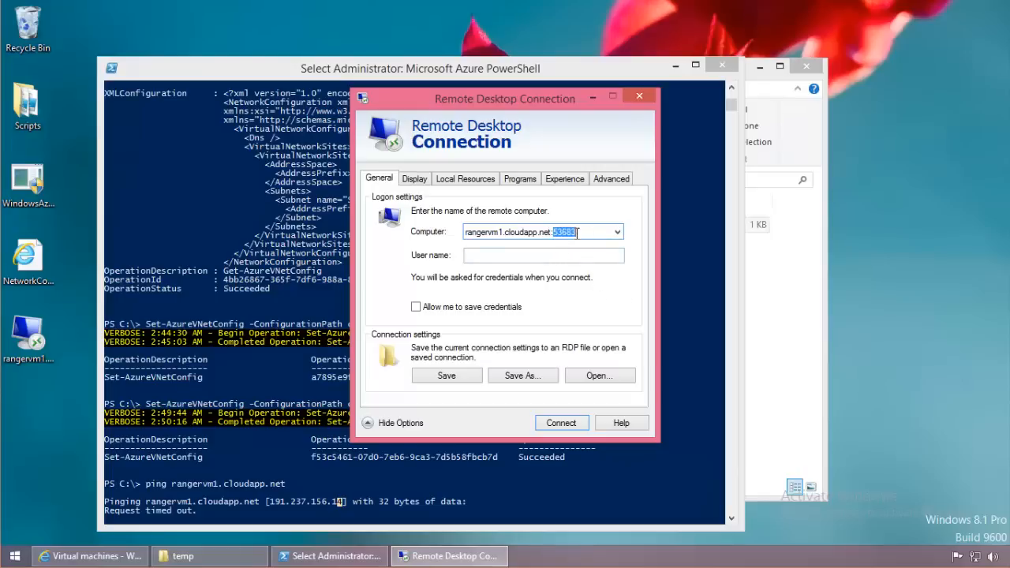
Enter the account's user name, start the remote connection, cancel the credentials prompt, and switch back to the Azure portal
{"action": "left_click", "coordinate": [562, 255]}
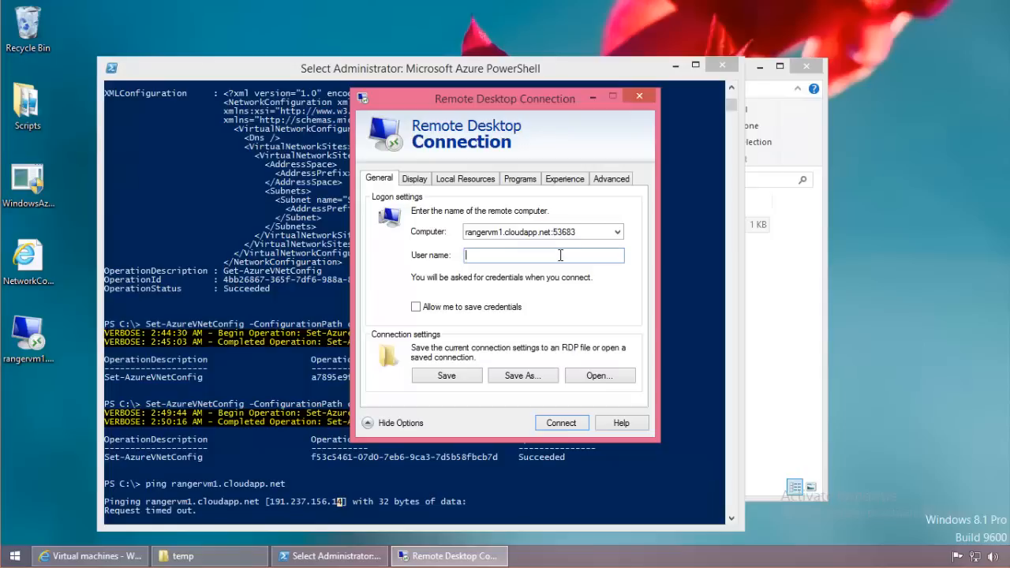
{"action": "type", "text": "shawn"}
{"action": "left_click", "coordinate": [557, 422]}
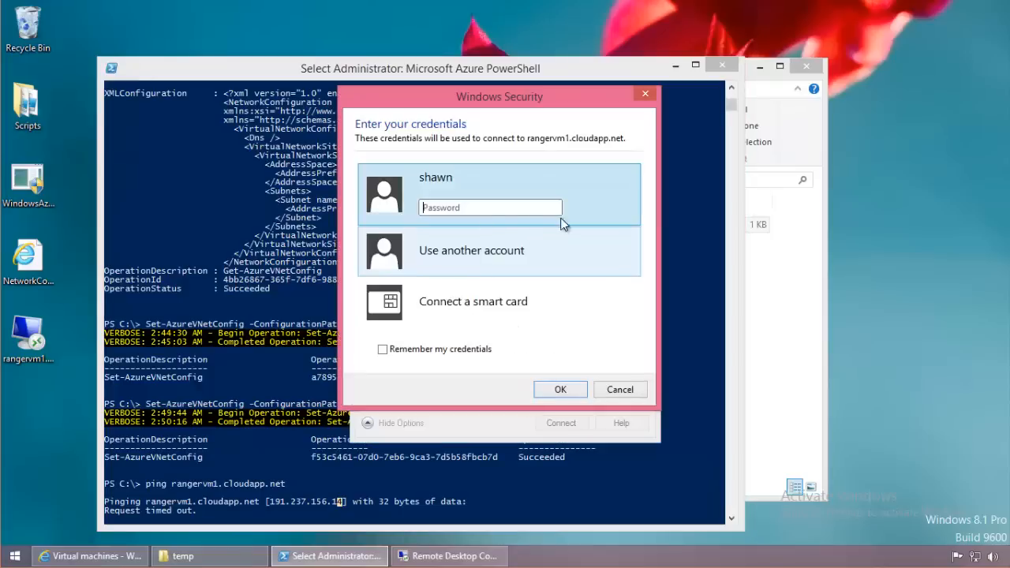
{"action": "left_click", "coordinate": [607, 397]}
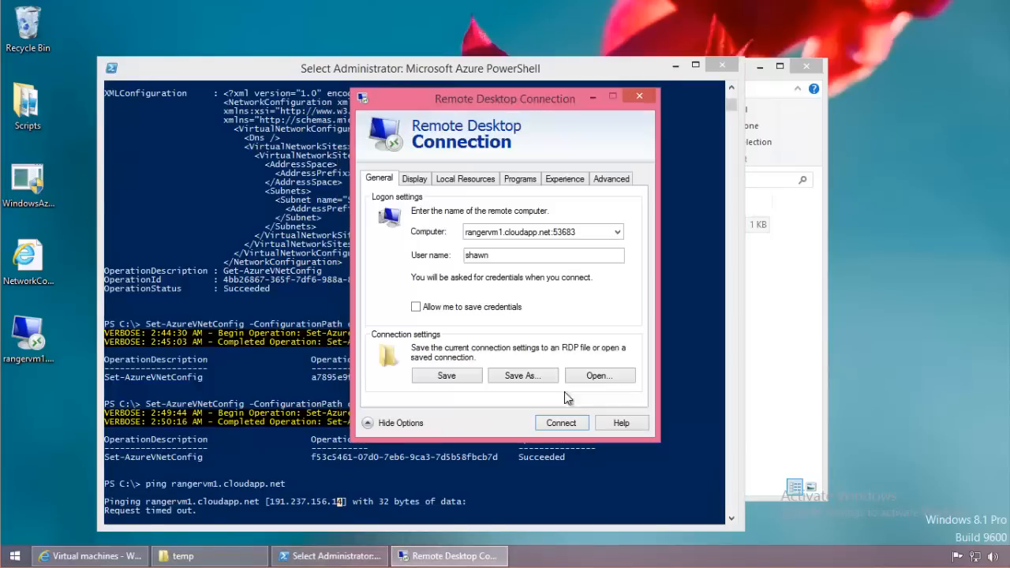
{"action": "left_click", "coordinate": [110, 556]}
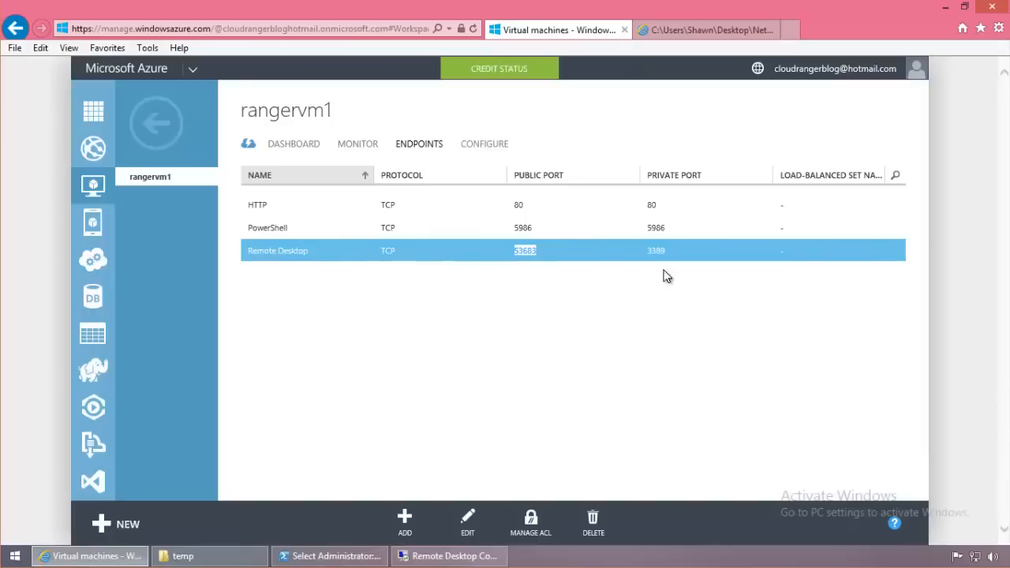
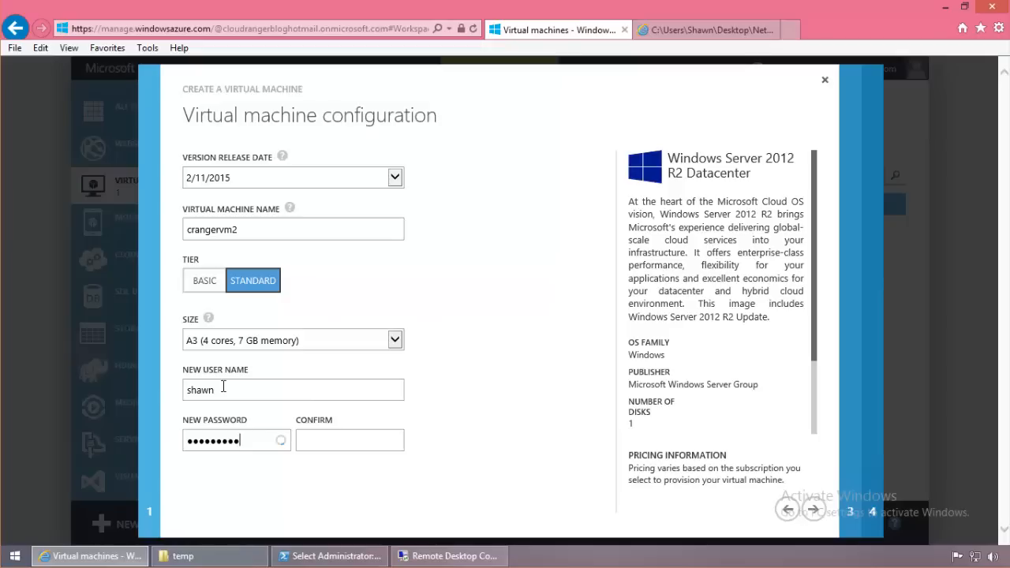
{"action": "type", "text": "•••••••••"}
{"action": "left_click", "coordinate": [814, 509]}
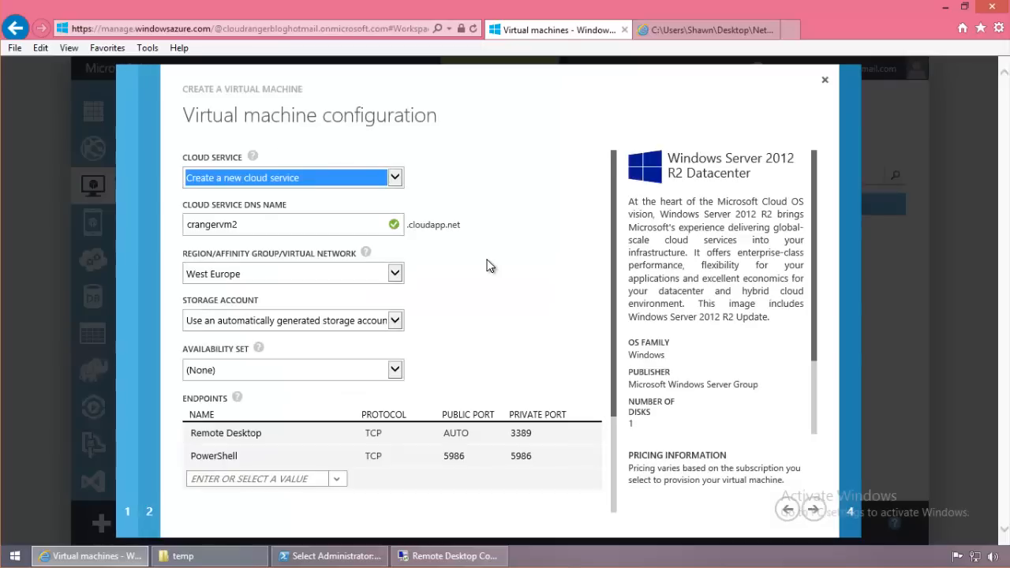
{"action": "left_click_drag", "start_coordinate": [192, 225], "coordinate": [267, 235]}
{"action": "left_click", "coordinate": [397, 228]}
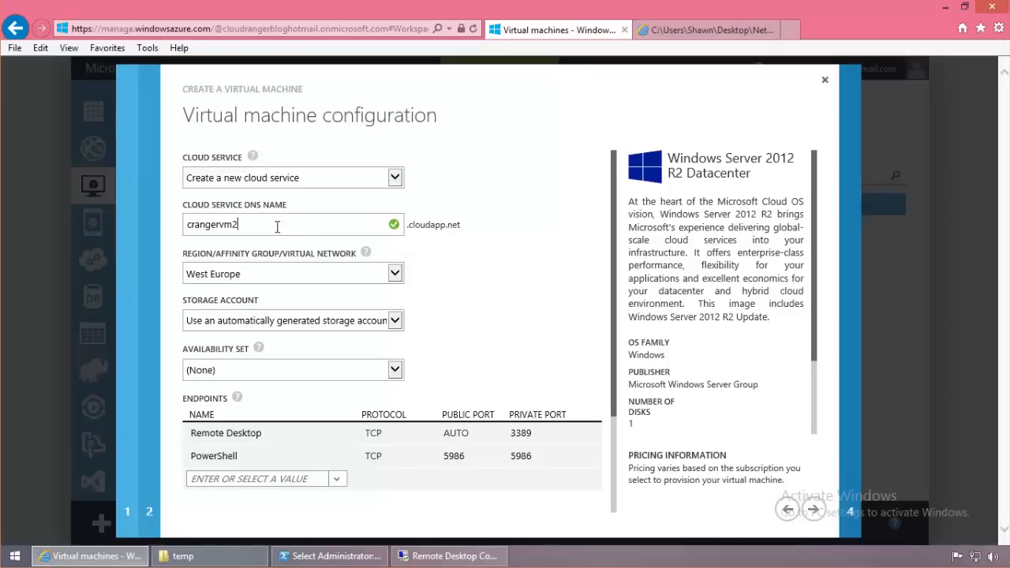
{"action": "left_click", "coordinate": [393, 180]}
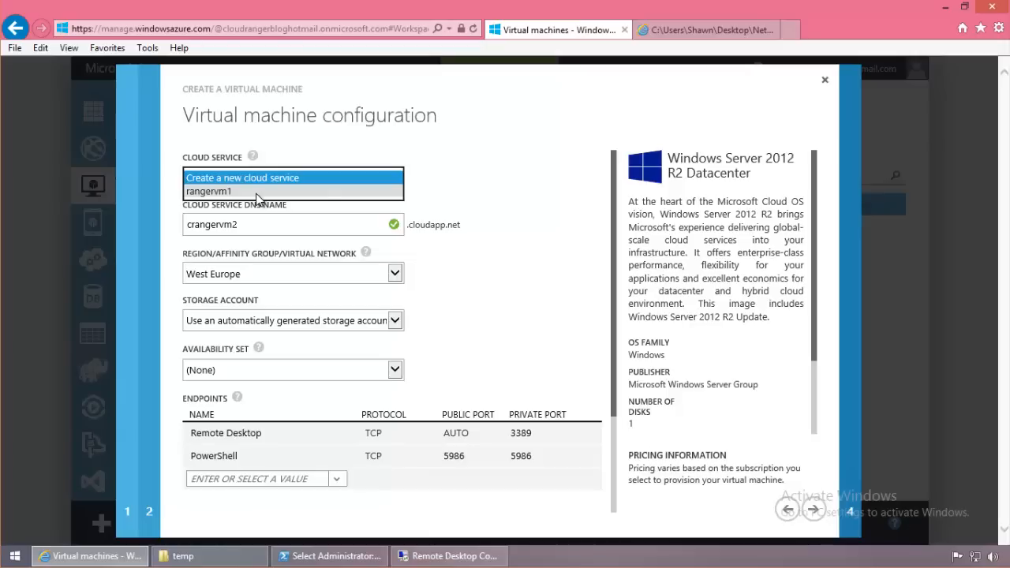
{"action": "left_click", "coordinate": [825, 87]}
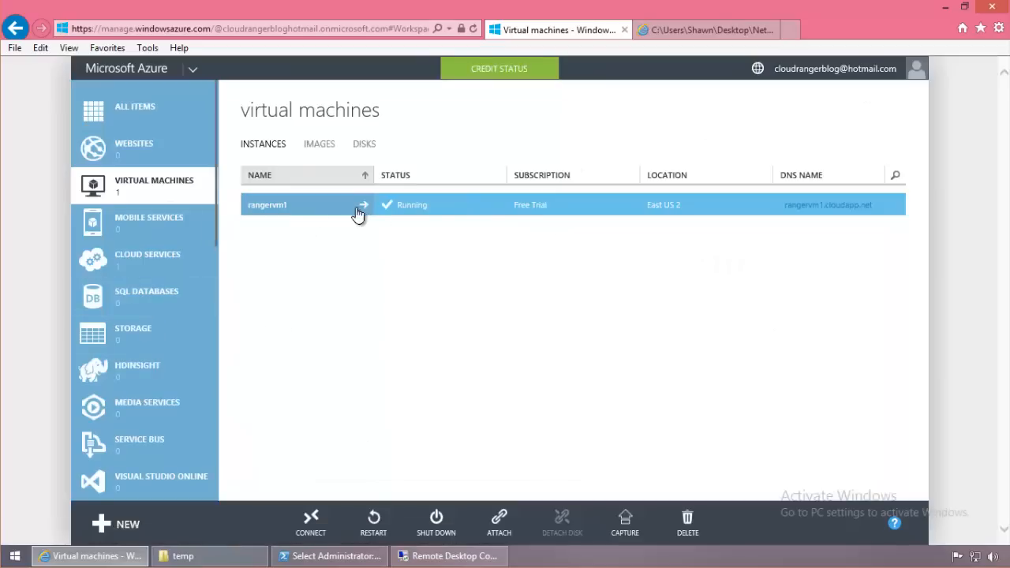
Check the DNS name, host name and IP addresses on virtual machine rangervm1's dashboard, and return to the virtual machines list
{"action": "left_click", "coordinate": [360, 208]}
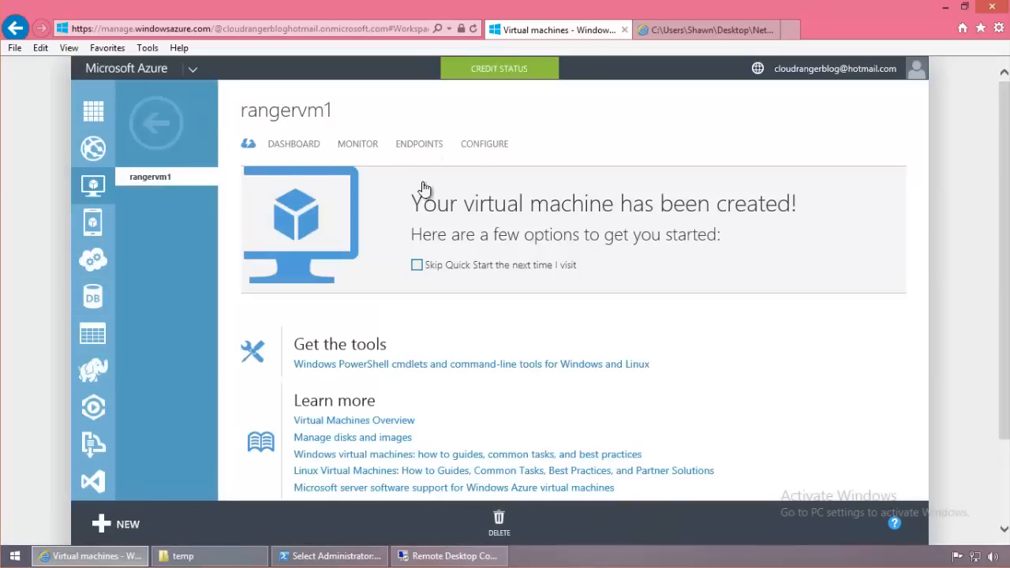
{"action": "scroll", "coordinate": [827, 290], "scroll_direction": "down", "scroll_amount": 4}
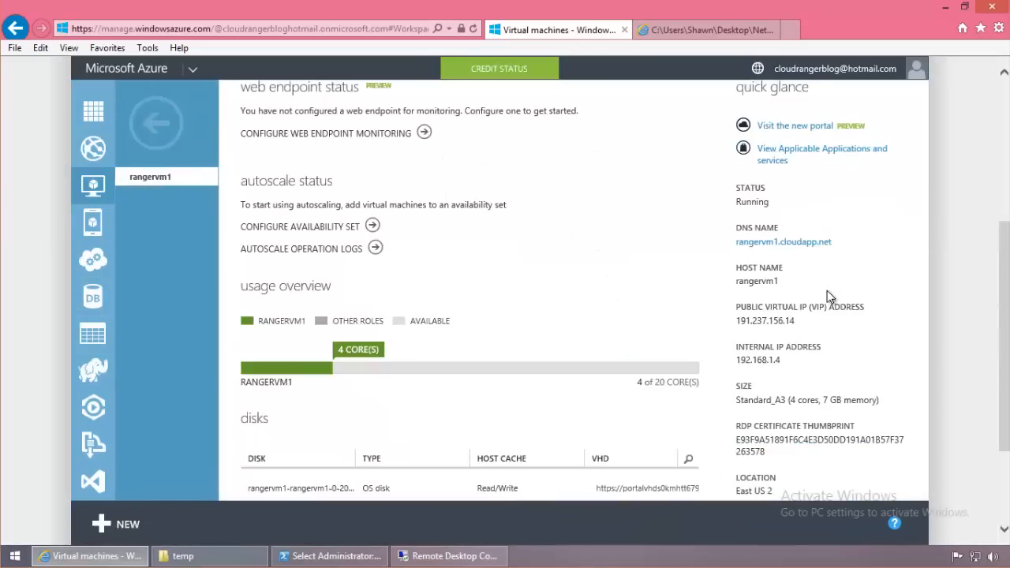
{"action": "scroll", "coordinate": [789, 245], "scroll_direction": "up", "scroll_amount": 4}
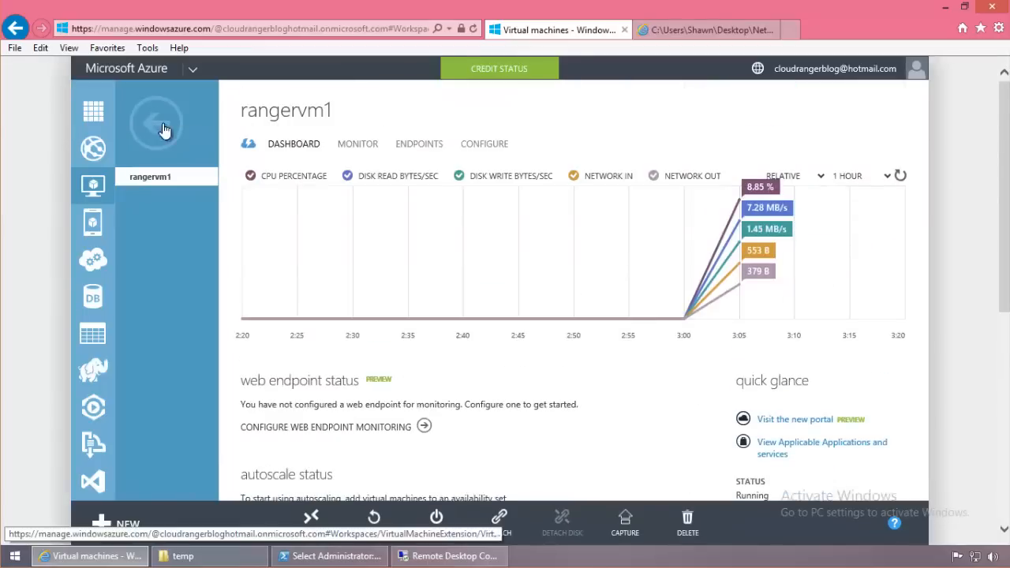
{"action": "left_click", "coordinate": [163, 131]}
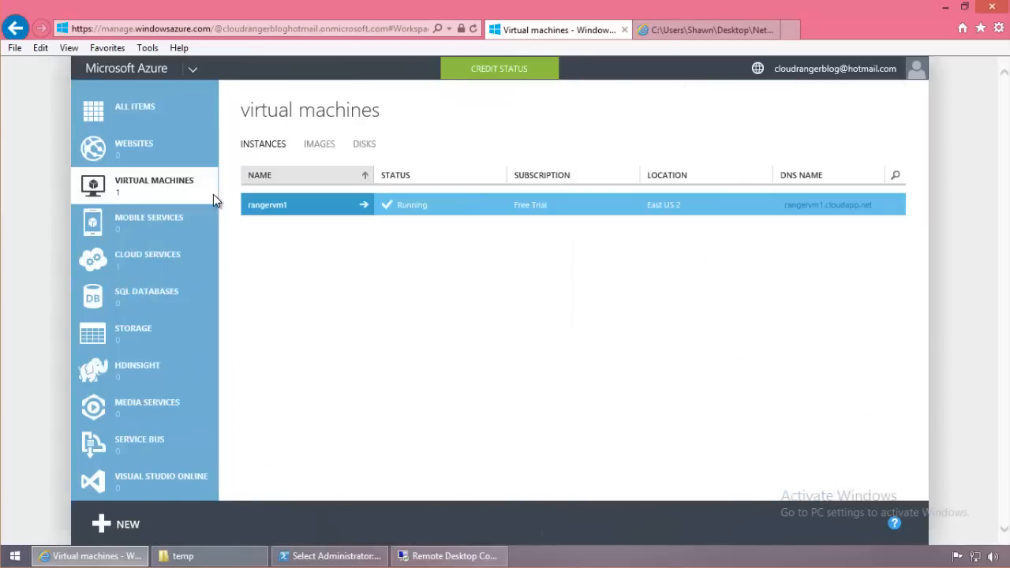
Examine the deployment name and public virtual IP address on the dashboard of cloud service rangervm1
{"action": "left_click", "coordinate": [119, 272]}
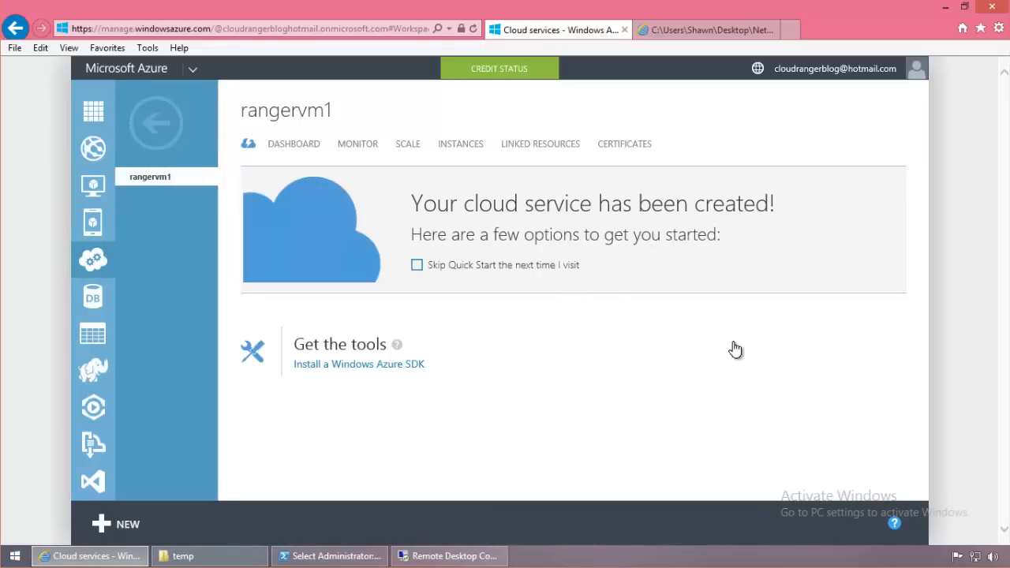
{"action": "scroll", "coordinate": [641, 230], "scroll_direction": "down", "scroll_amount": 5}
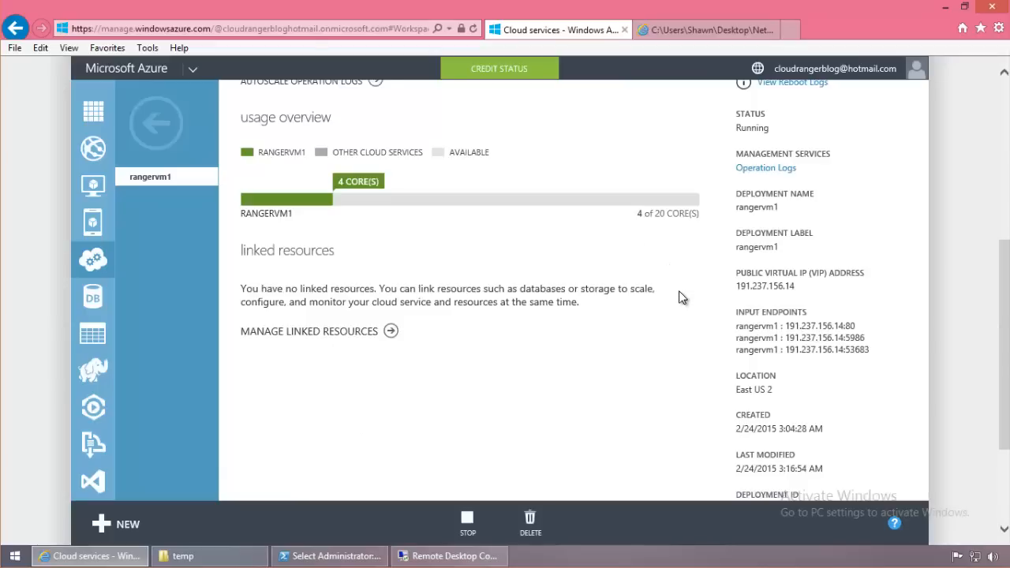
{"action": "scroll", "coordinate": [677, 296], "scroll_direction": "up", "scroll_amount": 1}
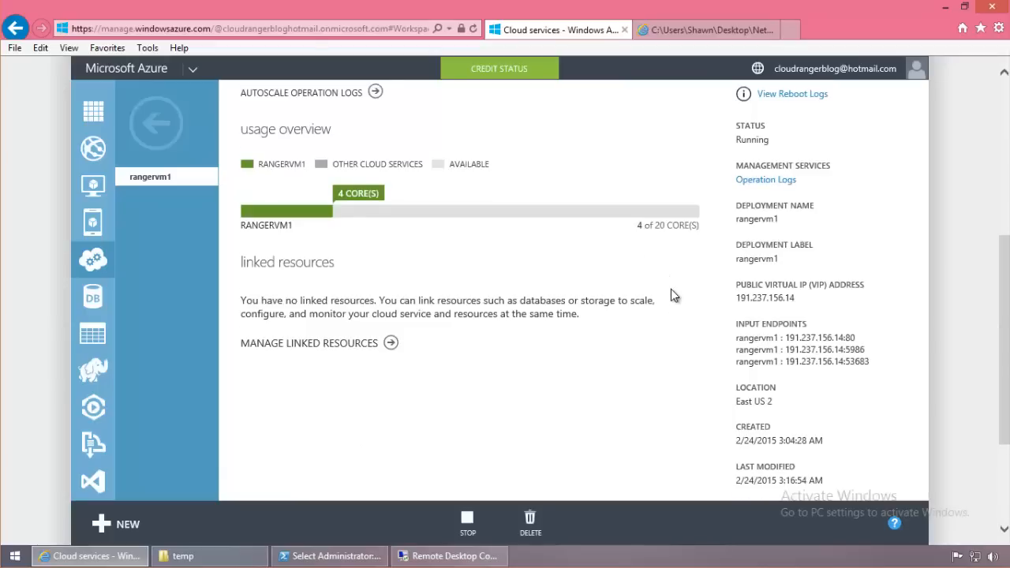
{"action": "scroll", "coordinate": [675, 294], "scroll_direction": "up", "scroll_amount": 2}
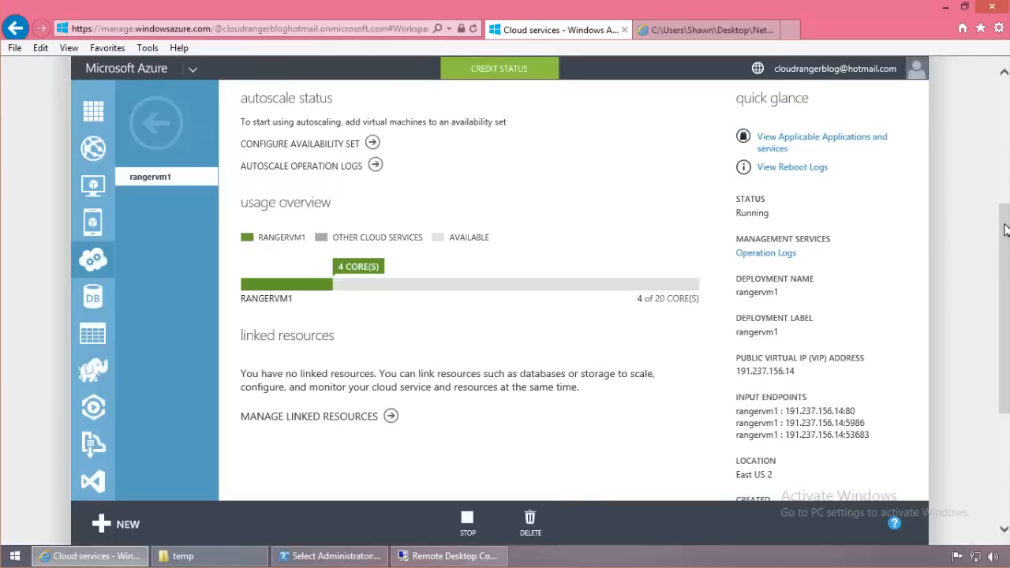
{"action": "scroll", "coordinate": [1006, 220], "scroll_direction": "down", "scroll_amount": 2}
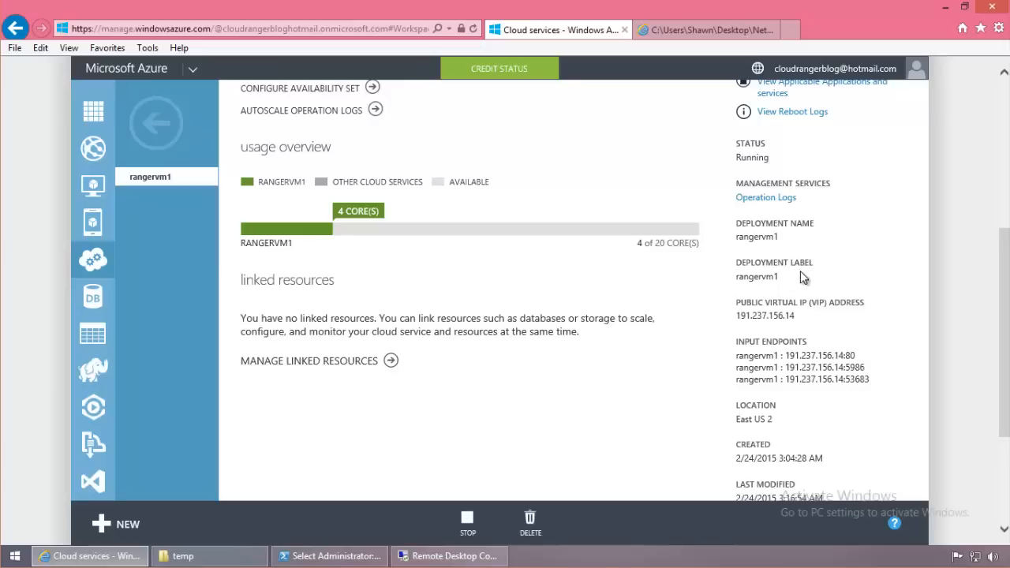
{"action": "left_click_drag", "start_coordinate": [793, 249], "coordinate": [742, 227]}
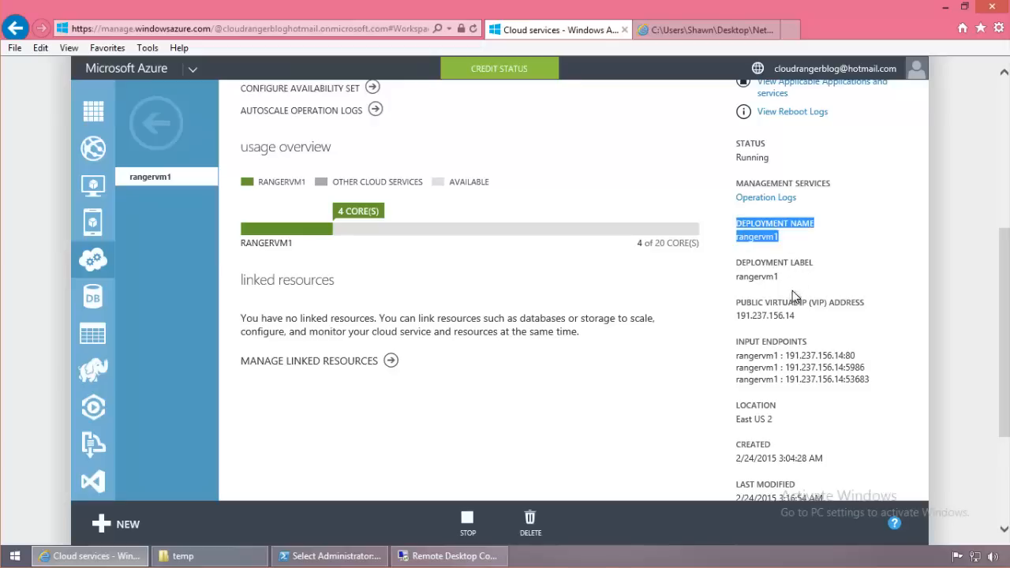
{"action": "left_click_drag", "start_coordinate": [813, 320], "coordinate": [735, 306]}
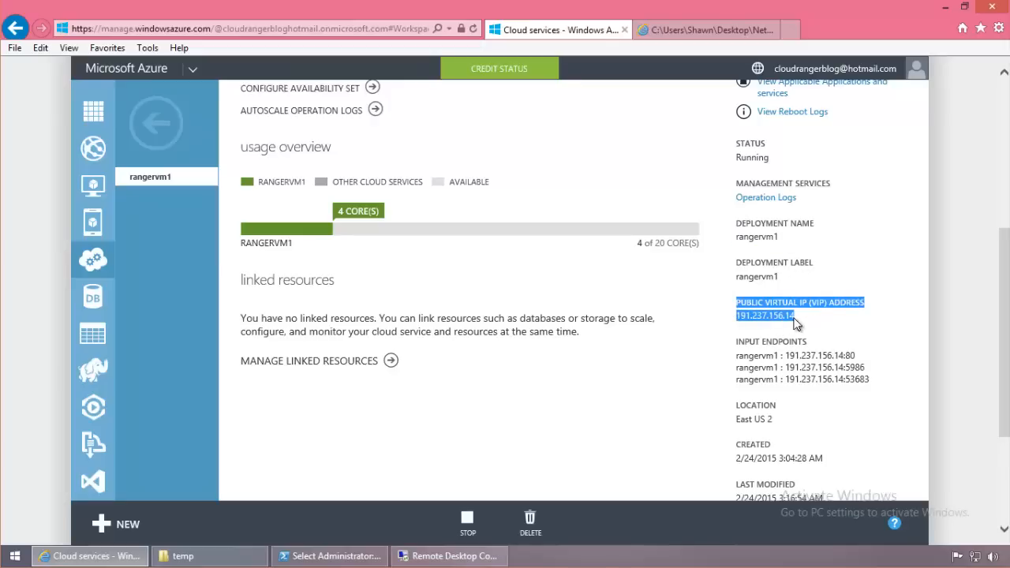
{"action": "left_click", "coordinate": [855, 373]}
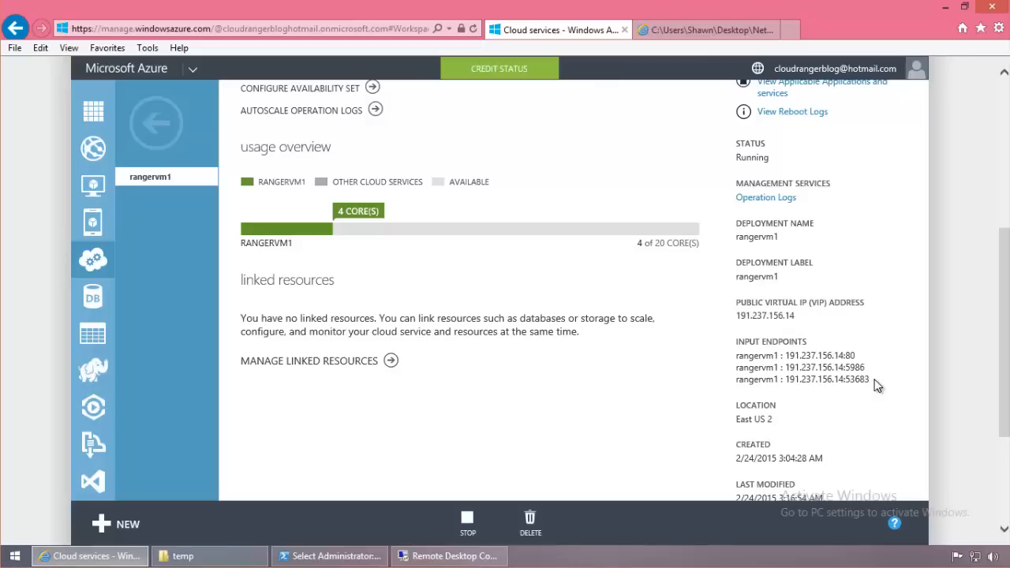
Examine the input endpoints, their port numbers and the location of cloud service rangervm1
{"action": "left_click_drag", "start_coordinate": [874, 380], "coordinate": [771, 356]}
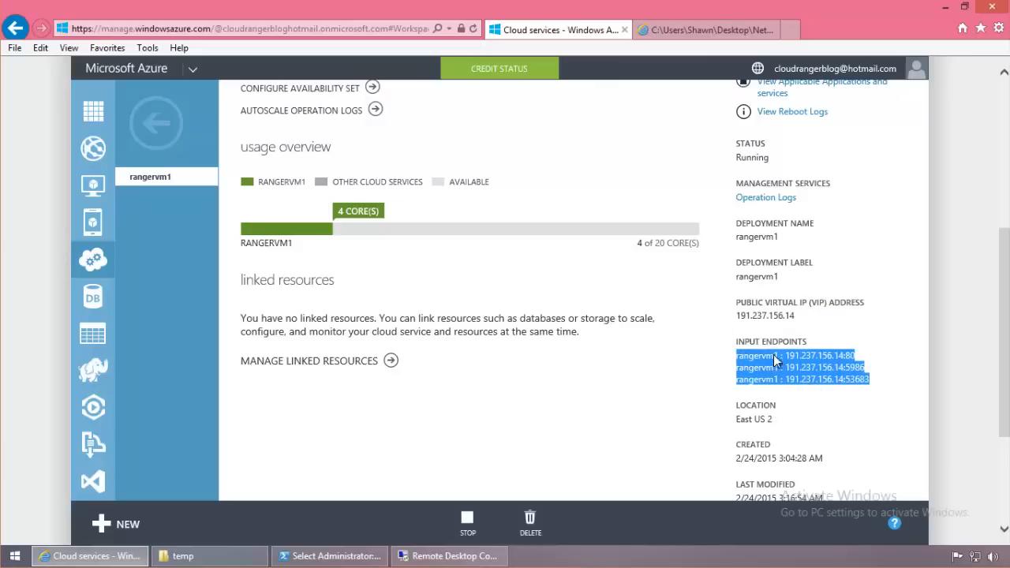
{"action": "left_click", "coordinate": [792, 361]}
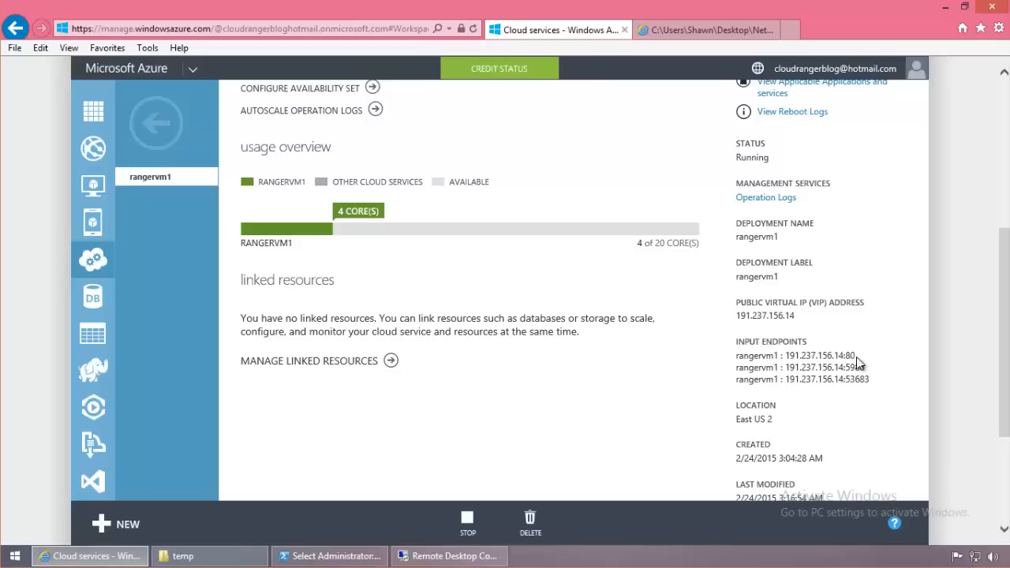
{"action": "double_click", "coordinate": [851, 356]}
{"action": "left_click_drag", "start_coordinate": [869, 382], "coordinate": [842, 382]}
{"action": "left_click_drag", "start_coordinate": [775, 417], "coordinate": [727, 407]}
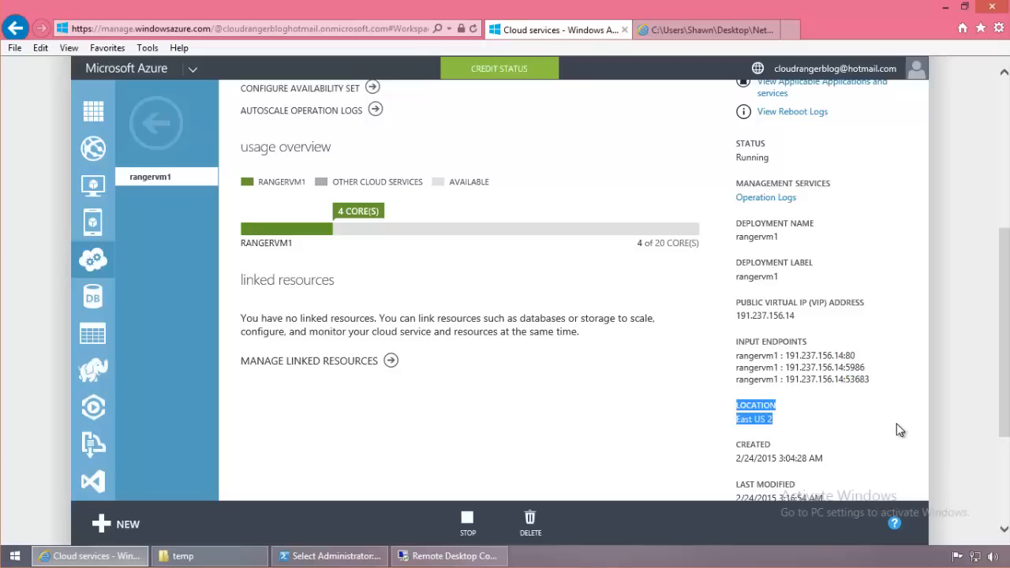
{"action": "left_click_drag", "start_coordinate": [1000, 357], "coordinate": [999, 449]}
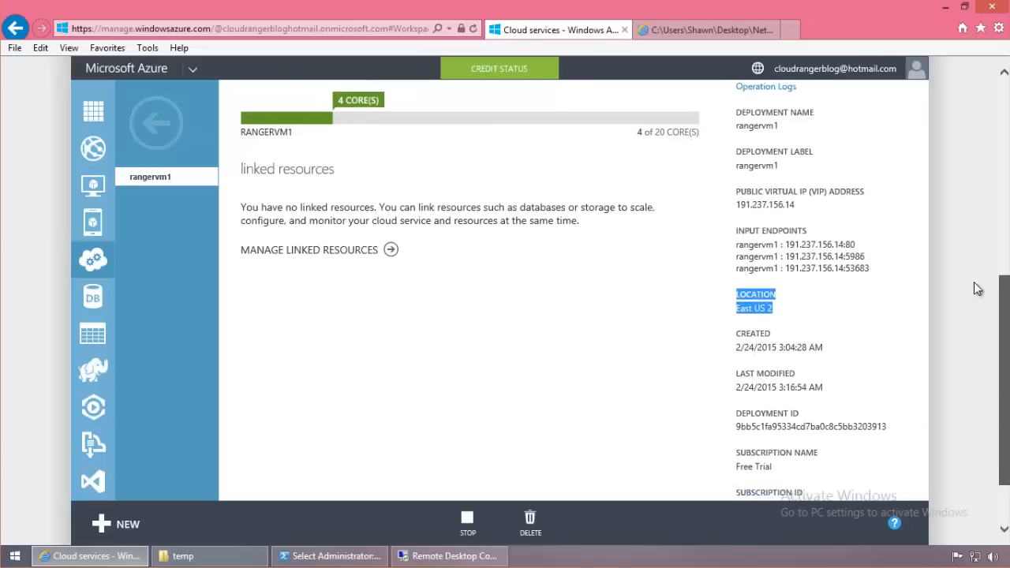
{"action": "scroll", "coordinate": [428, 158], "scroll_direction": "up", "scroll_amount": 6}
Return to the cloud services list and look at the creation options for a new cloud service without creating one
{"action": "left_click", "coordinate": [163, 126]}
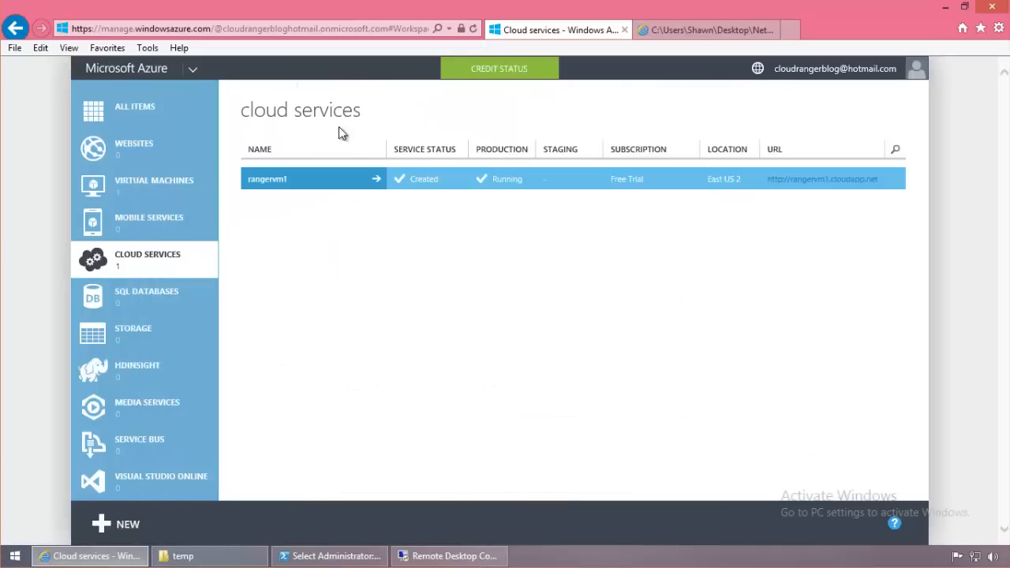
{"action": "left_click", "coordinate": [116, 525]}
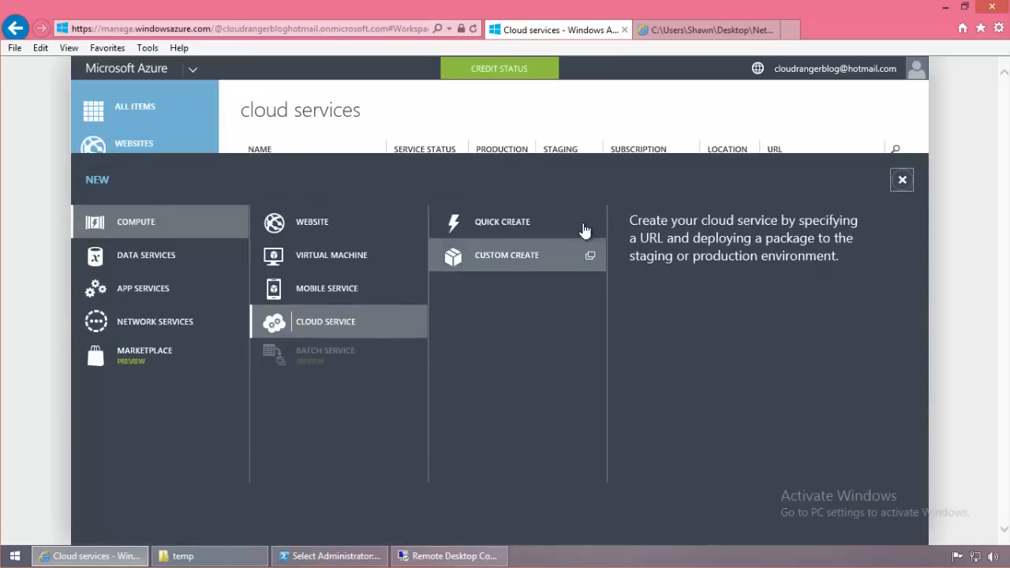
{"action": "left_click", "coordinate": [903, 181]}
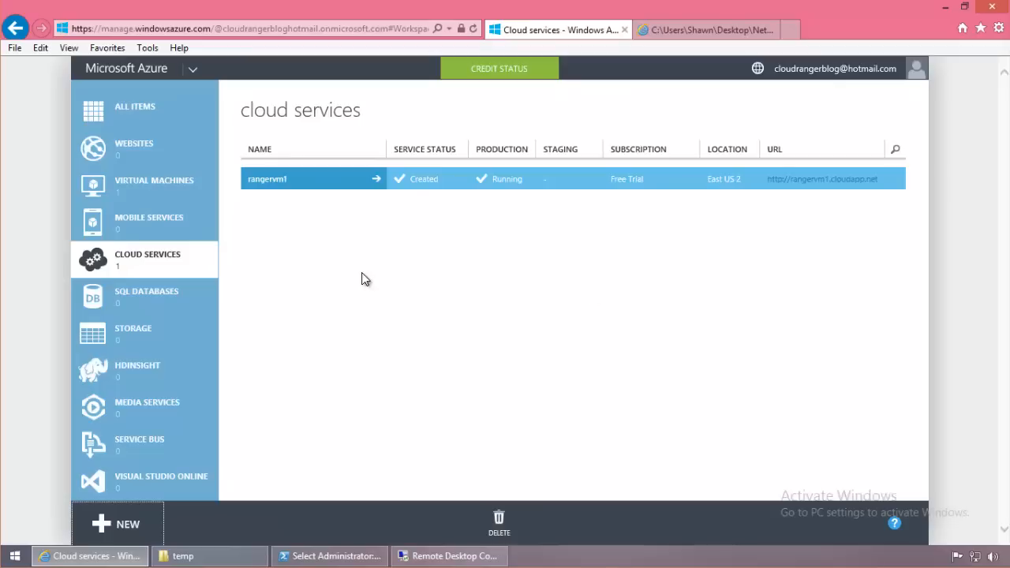
Start creating another virtual machine from the gallery using the Windows Server 2012 R2 Datacenter image
{"action": "left_click", "coordinate": [186, 197]}
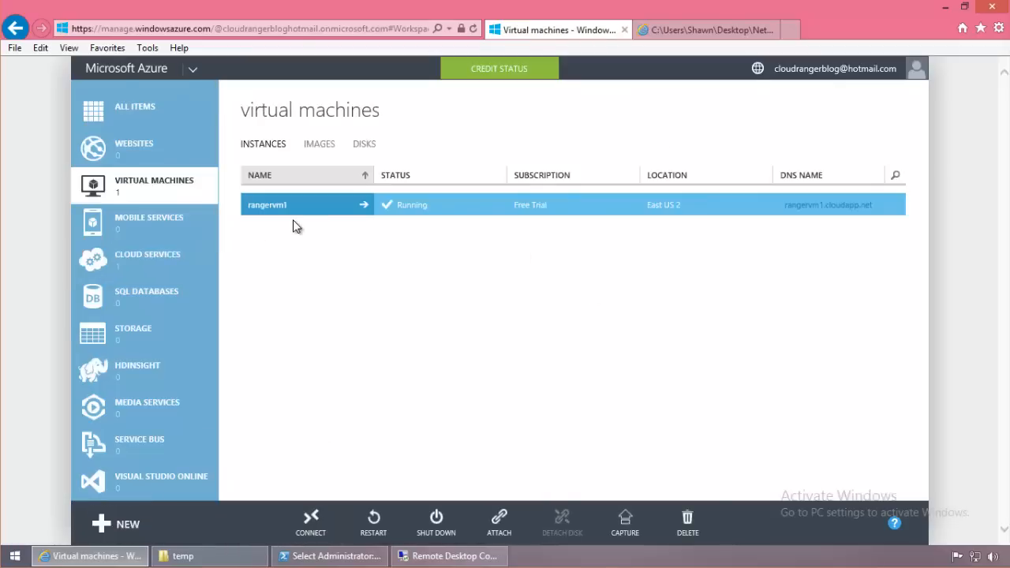
{"action": "left_click", "coordinate": [156, 525]}
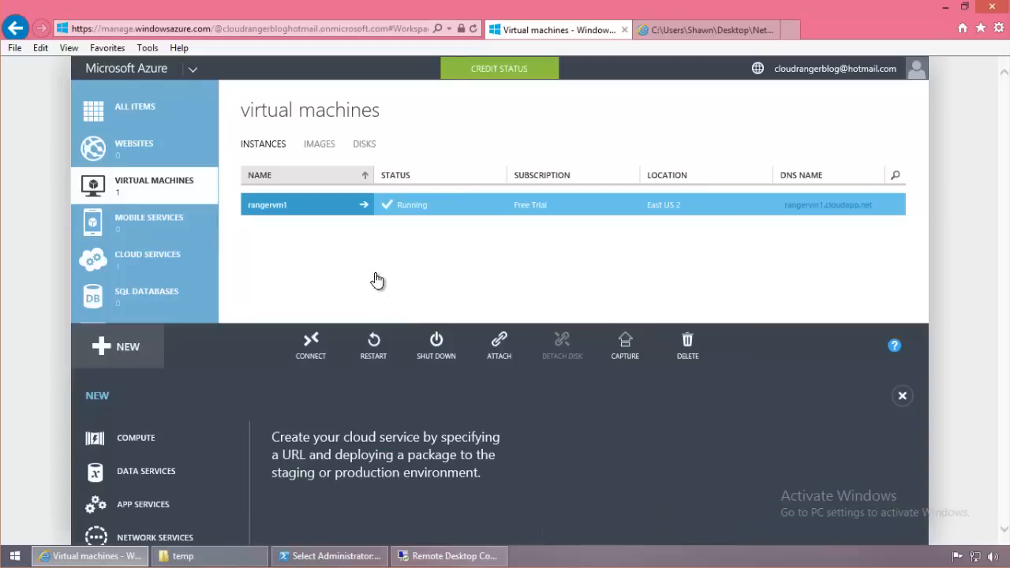
{"action": "left_click", "coordinate": [532, 255]}
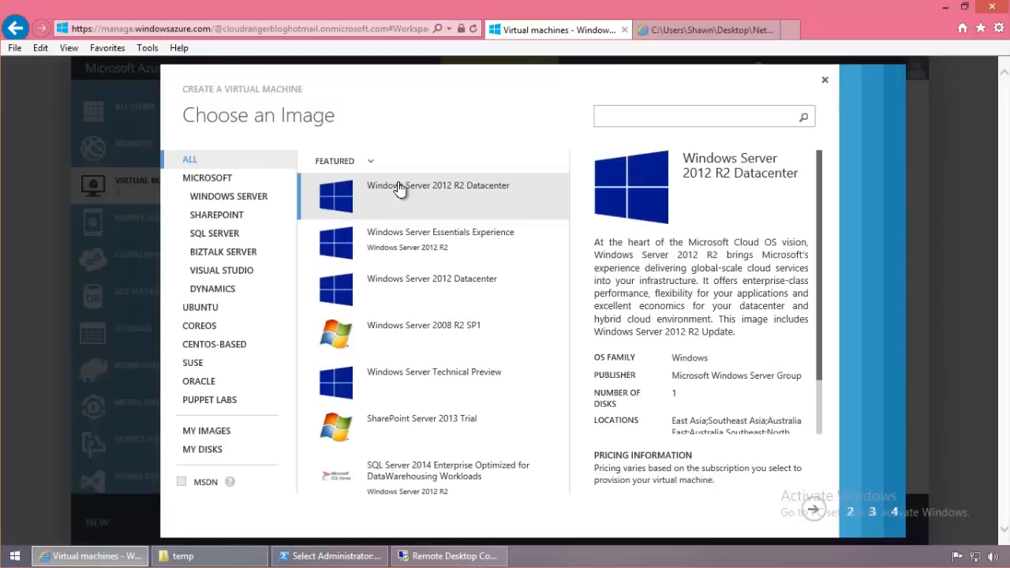
{"action": "left_click", "coordinate": [813, 509]}
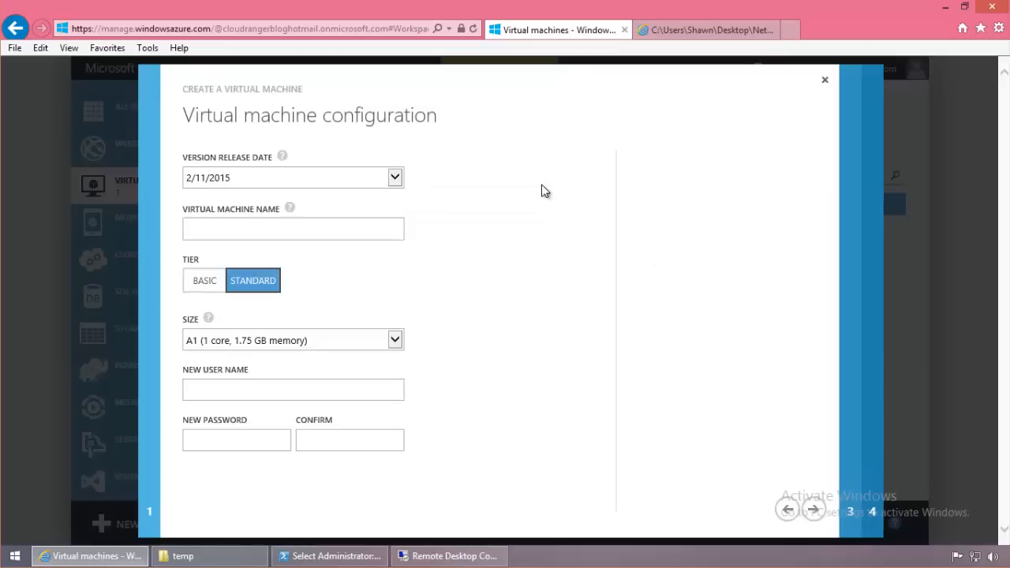
Name the new virtual machine rangervm2 and set its size to A3 (4 cores, 7 GB memory)
{"action": "left_click", "coordinate": [331, 227]}
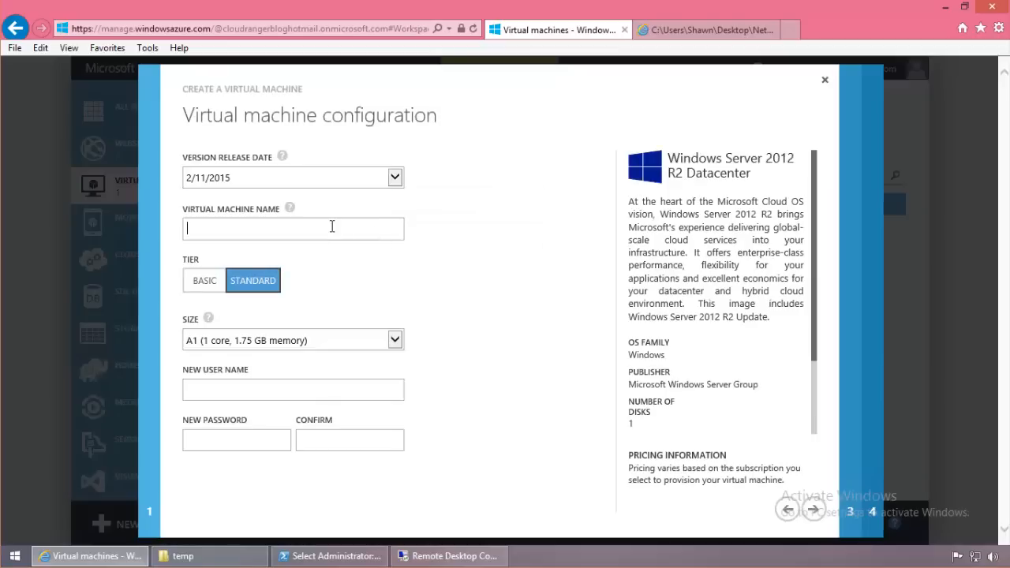
{"action": "type", "text": "rangervm2"}
{"action": "left_click", "coordinate": [326, 341]}
{"action": "left_click", "coordinate": [242, 290]}
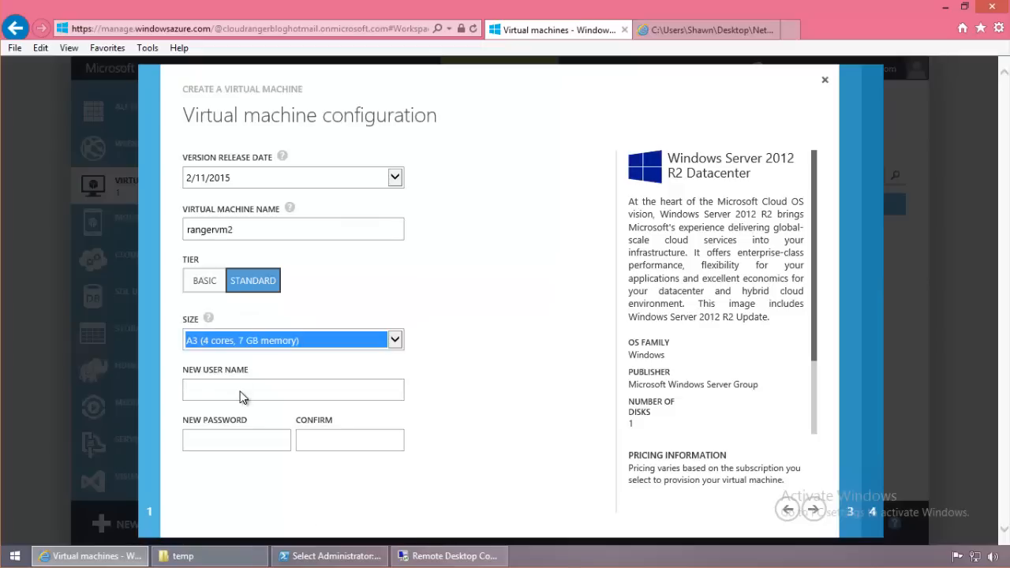
Enter the new account's user name, fill in and confirm its password, and continue to the cloud service settings
{"action": "left_click", "coordinate": [241, 390]}
{"action": "type", "text": "shawn"}
{"action": "key", "text": "Tab"}
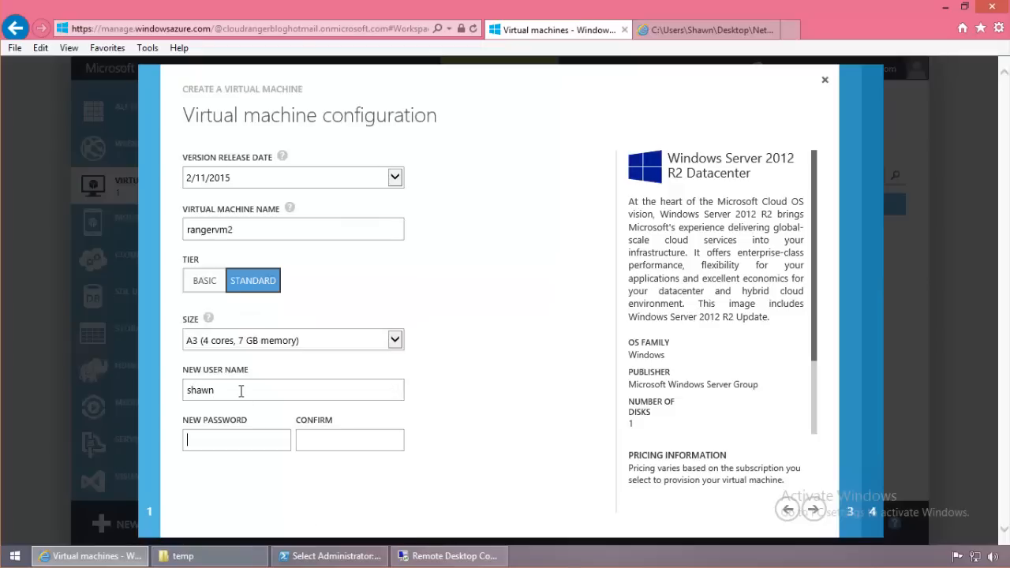
{"action": "type", "text": "•••••••••"}
{"action": "key", "text": "Tab"}
{"action": "type", "text": "•••••••••"}
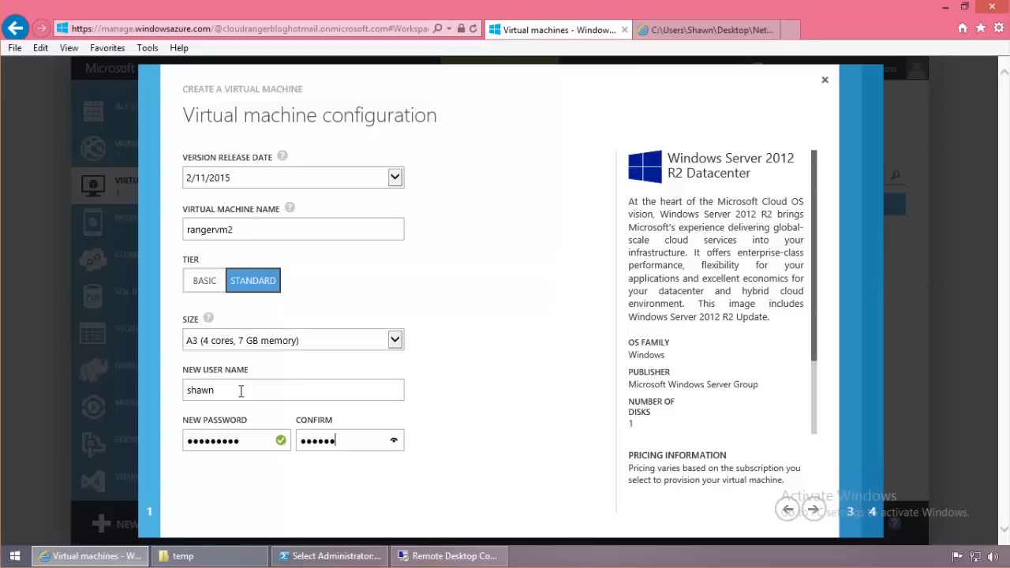
{"action": "left_click", "coordinate": [814, 509]}
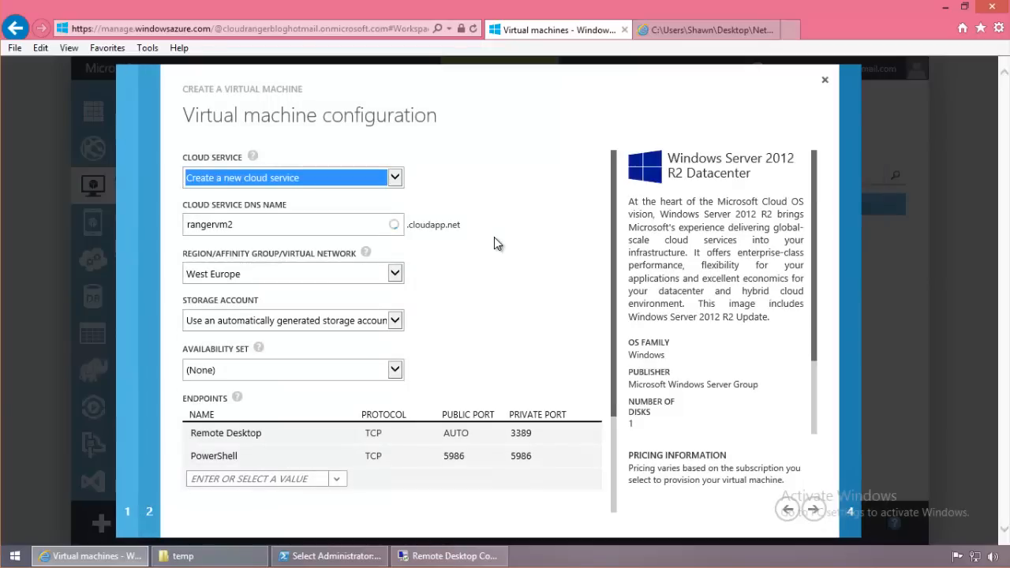
Set the cloud service DNS name to rangervm200, choose the virtual network rangervnet1, and continue to the VM agent and extension options
{"action": "left_click", "coordinate": [313, 225]}
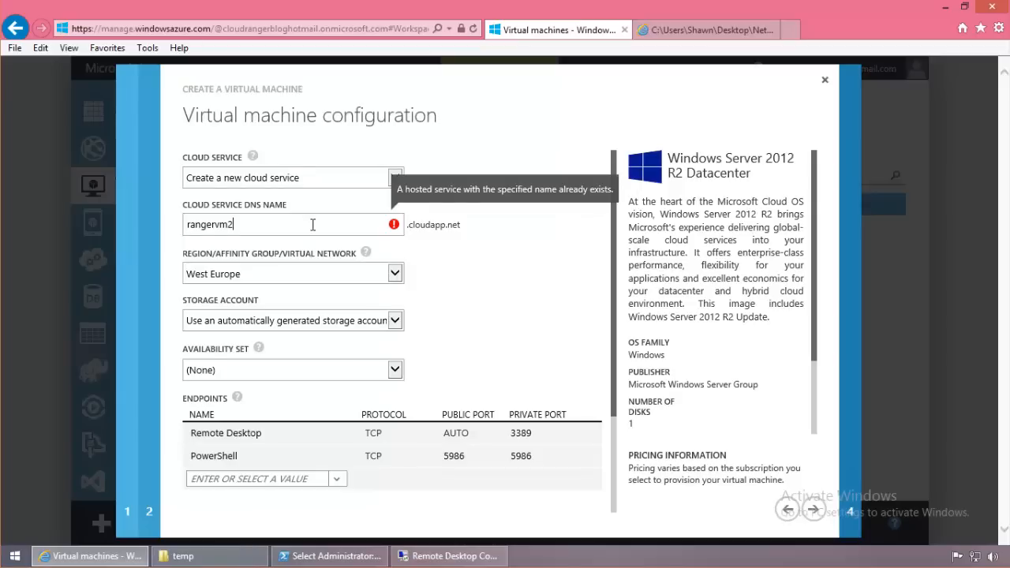
{"action": "type", "text": "00"}
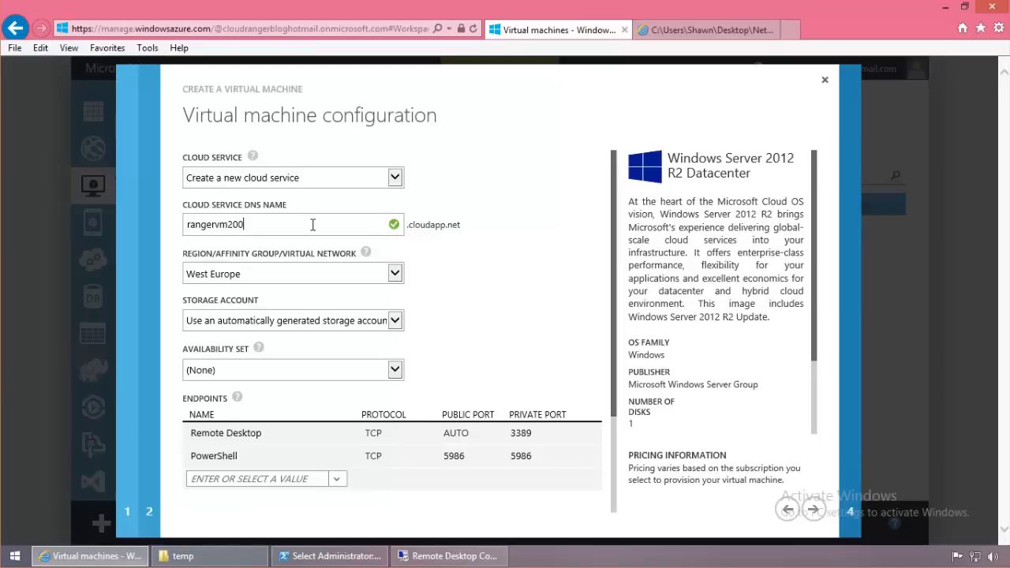
{"action": "left_click", "coordinate": [399, 275]}
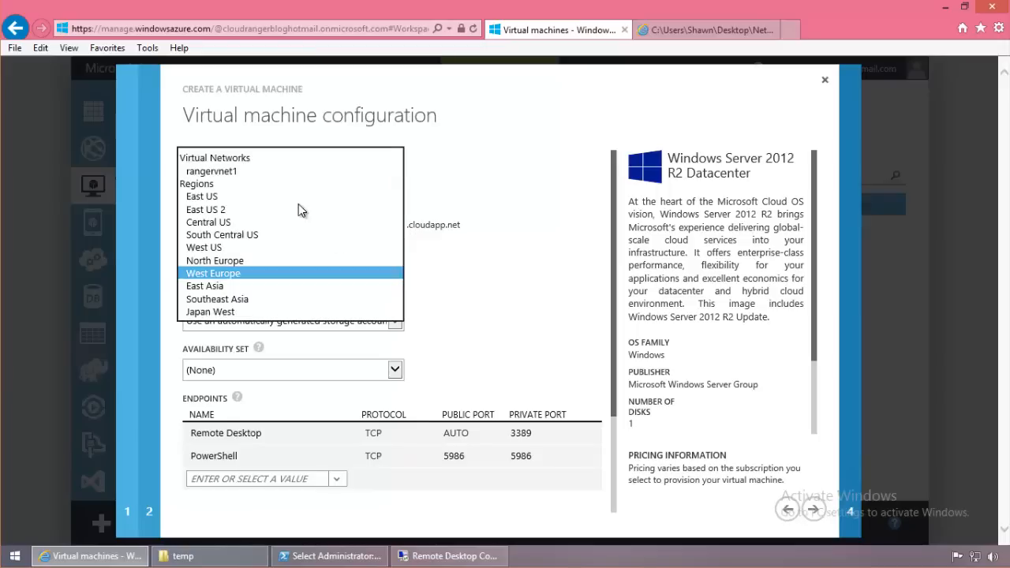
{"action": "left_click", "coordinate": [260, 171]}
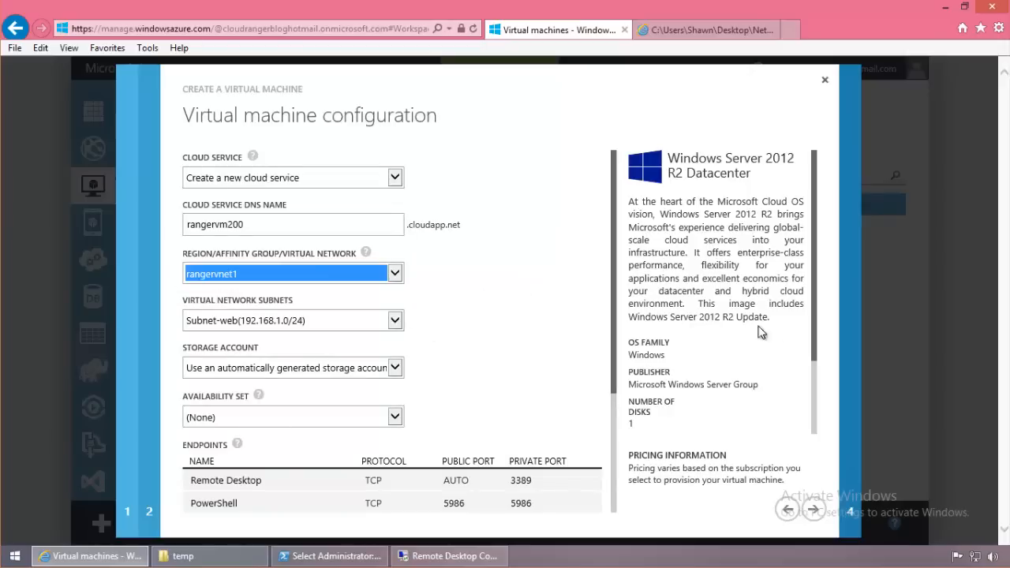
{"action": "left_click", "coordinate": [813, 509]}
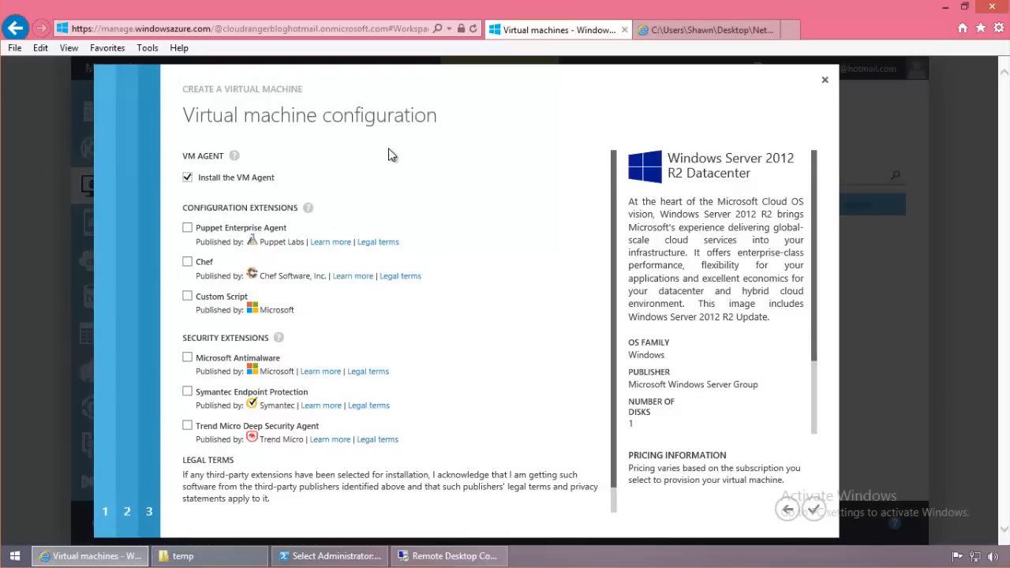
Go back to recheck the cloud service DNS name rangervm200, then complete the wizard with the West Europe region to create the virtual machine
{"action": "left_click", "coordinate": [786, 513]}
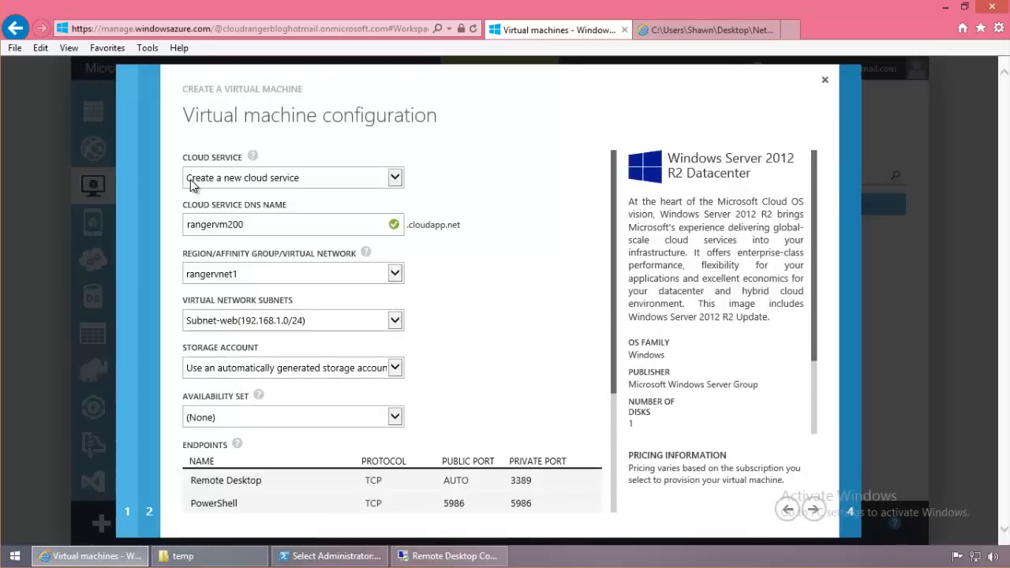
{"action": "left_click", "coordinate": [292, 227]}
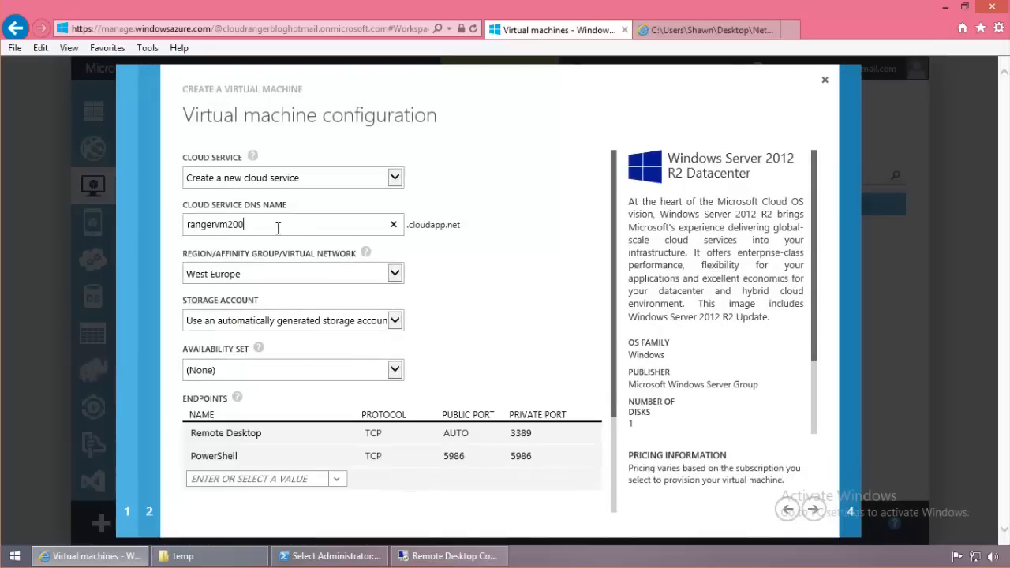
{"action": "left_click", "coordinate": [813, 509]}
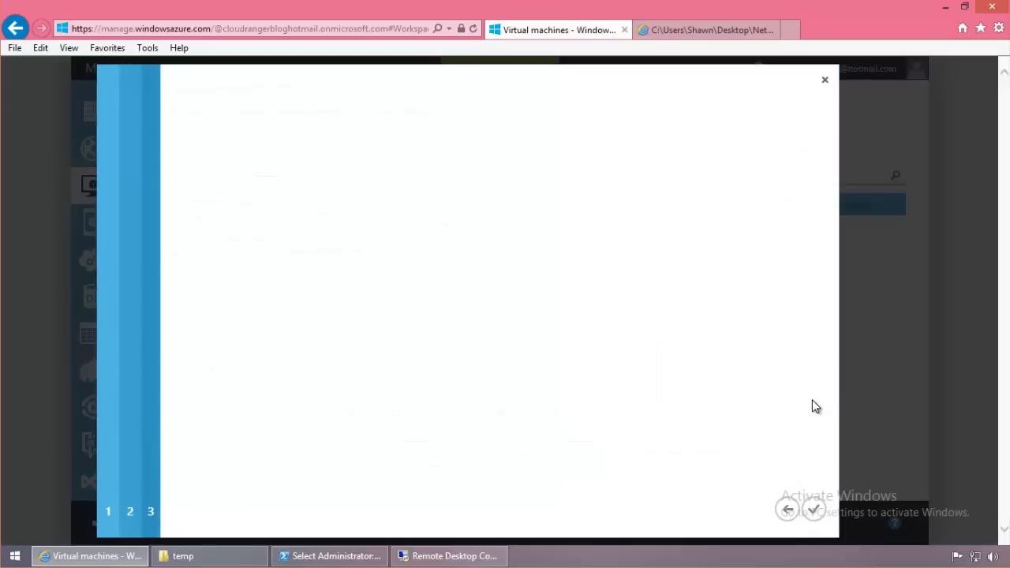
{"action": "left_click", "coordinate": [813, 509]}
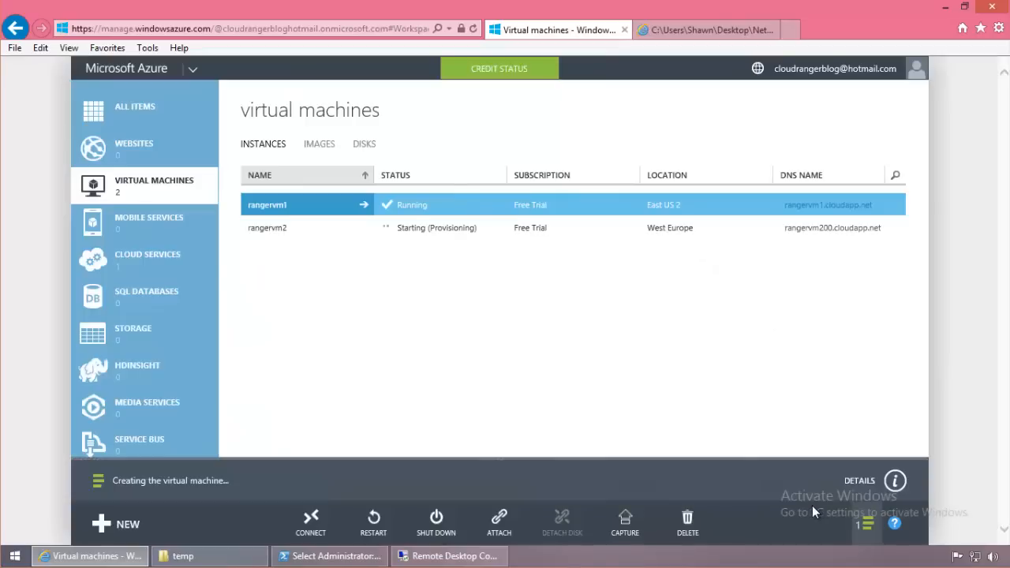
{"action": "left_click", "coordinate": [515, 235]}
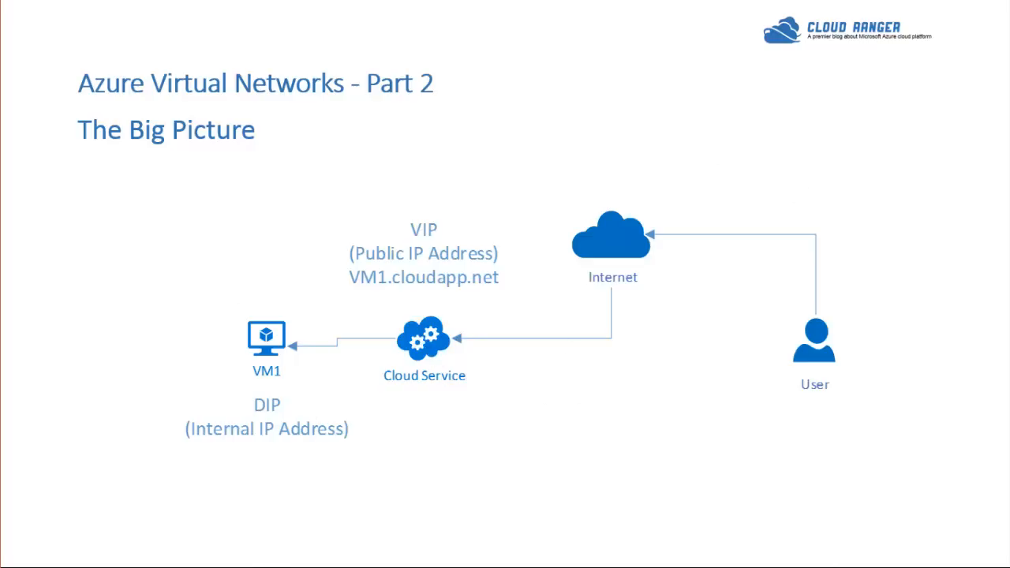
{"action": "key", "text": "Right"}
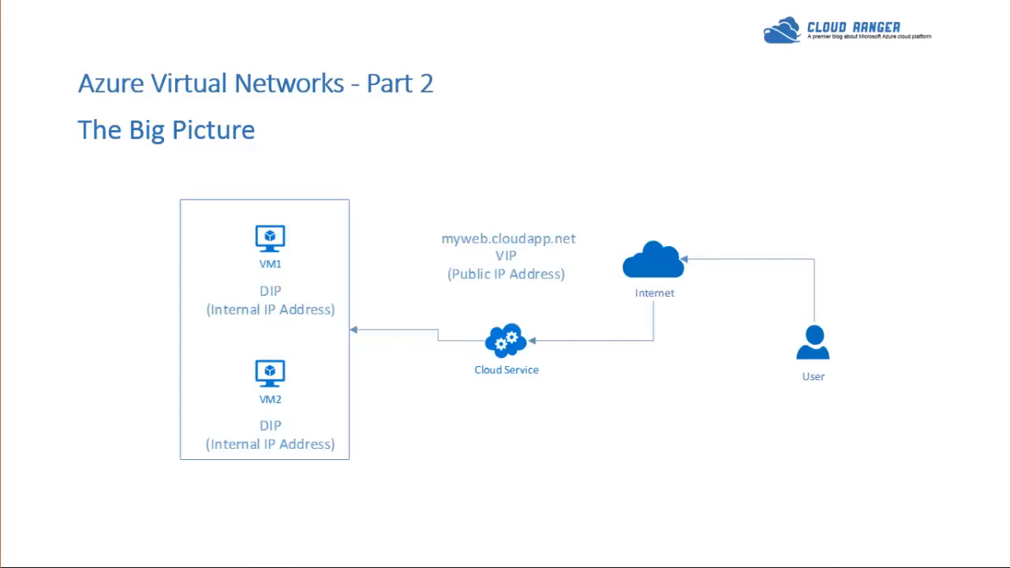